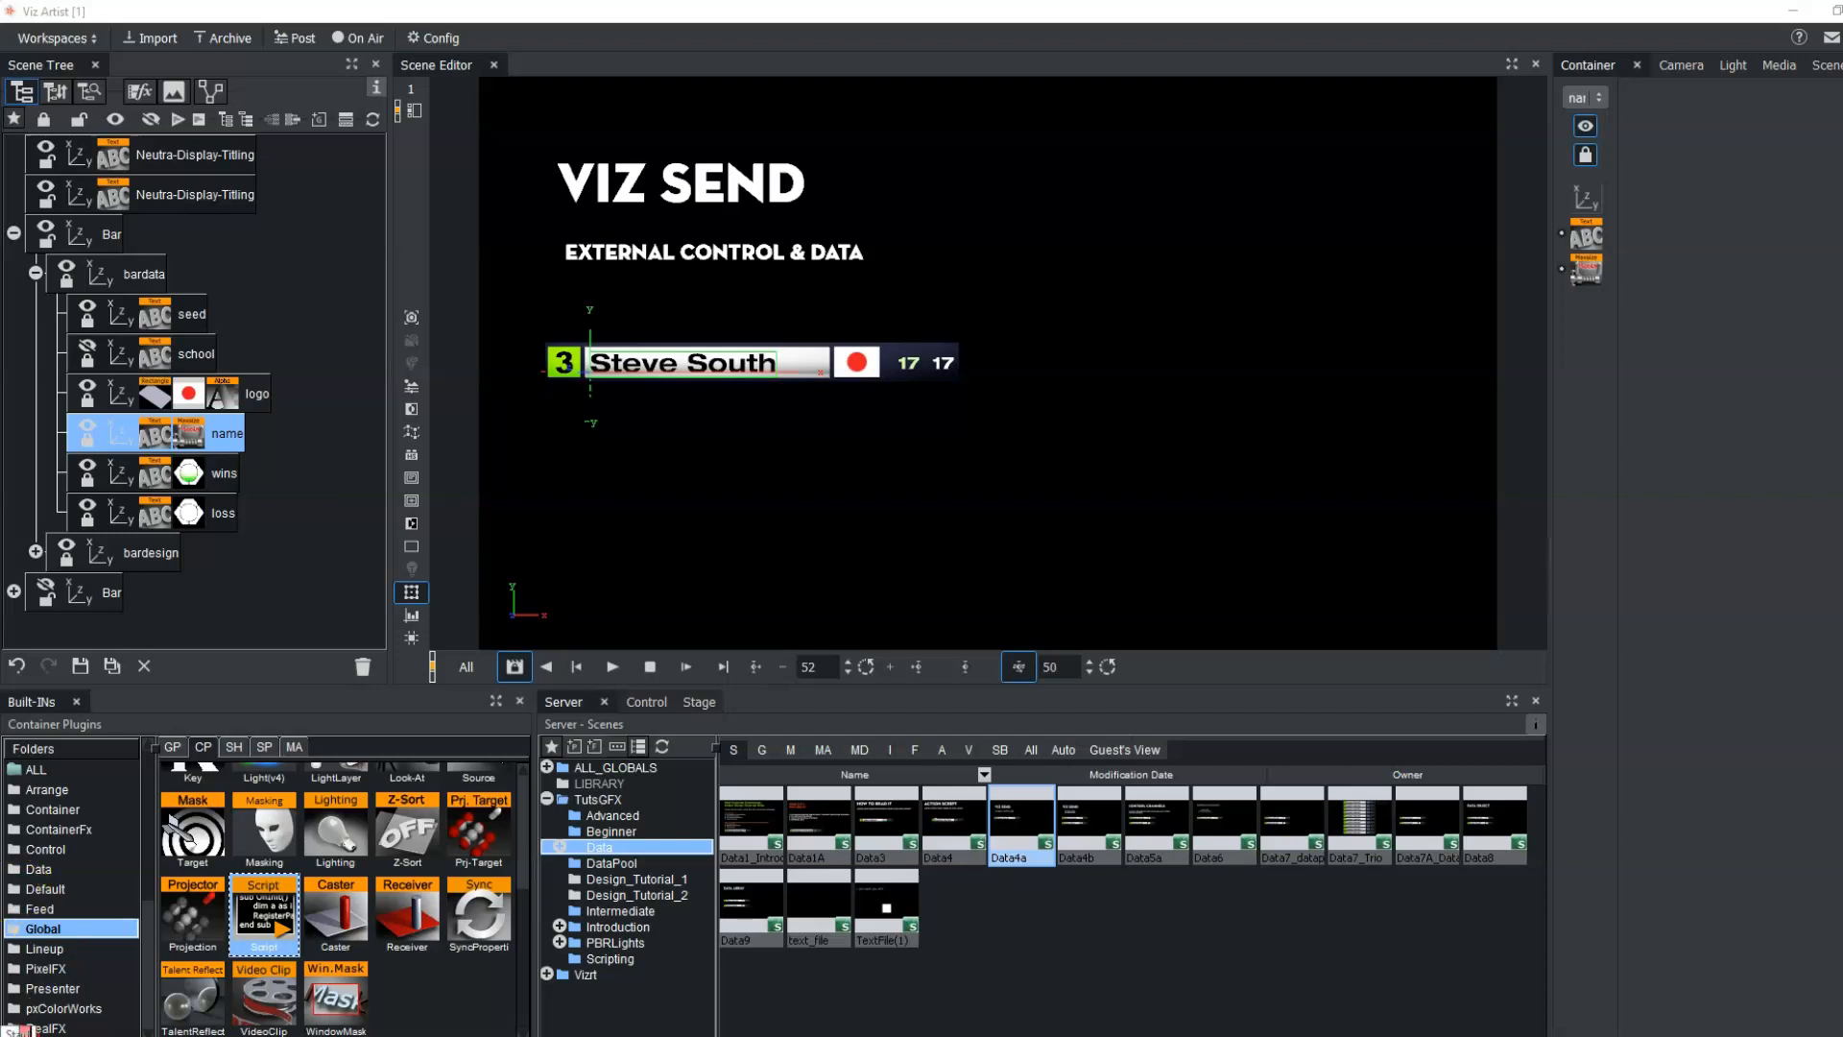
# Launch Viz Send and place its window just below the name bar graphic in the scene
pyautogui.click(21, 1034)
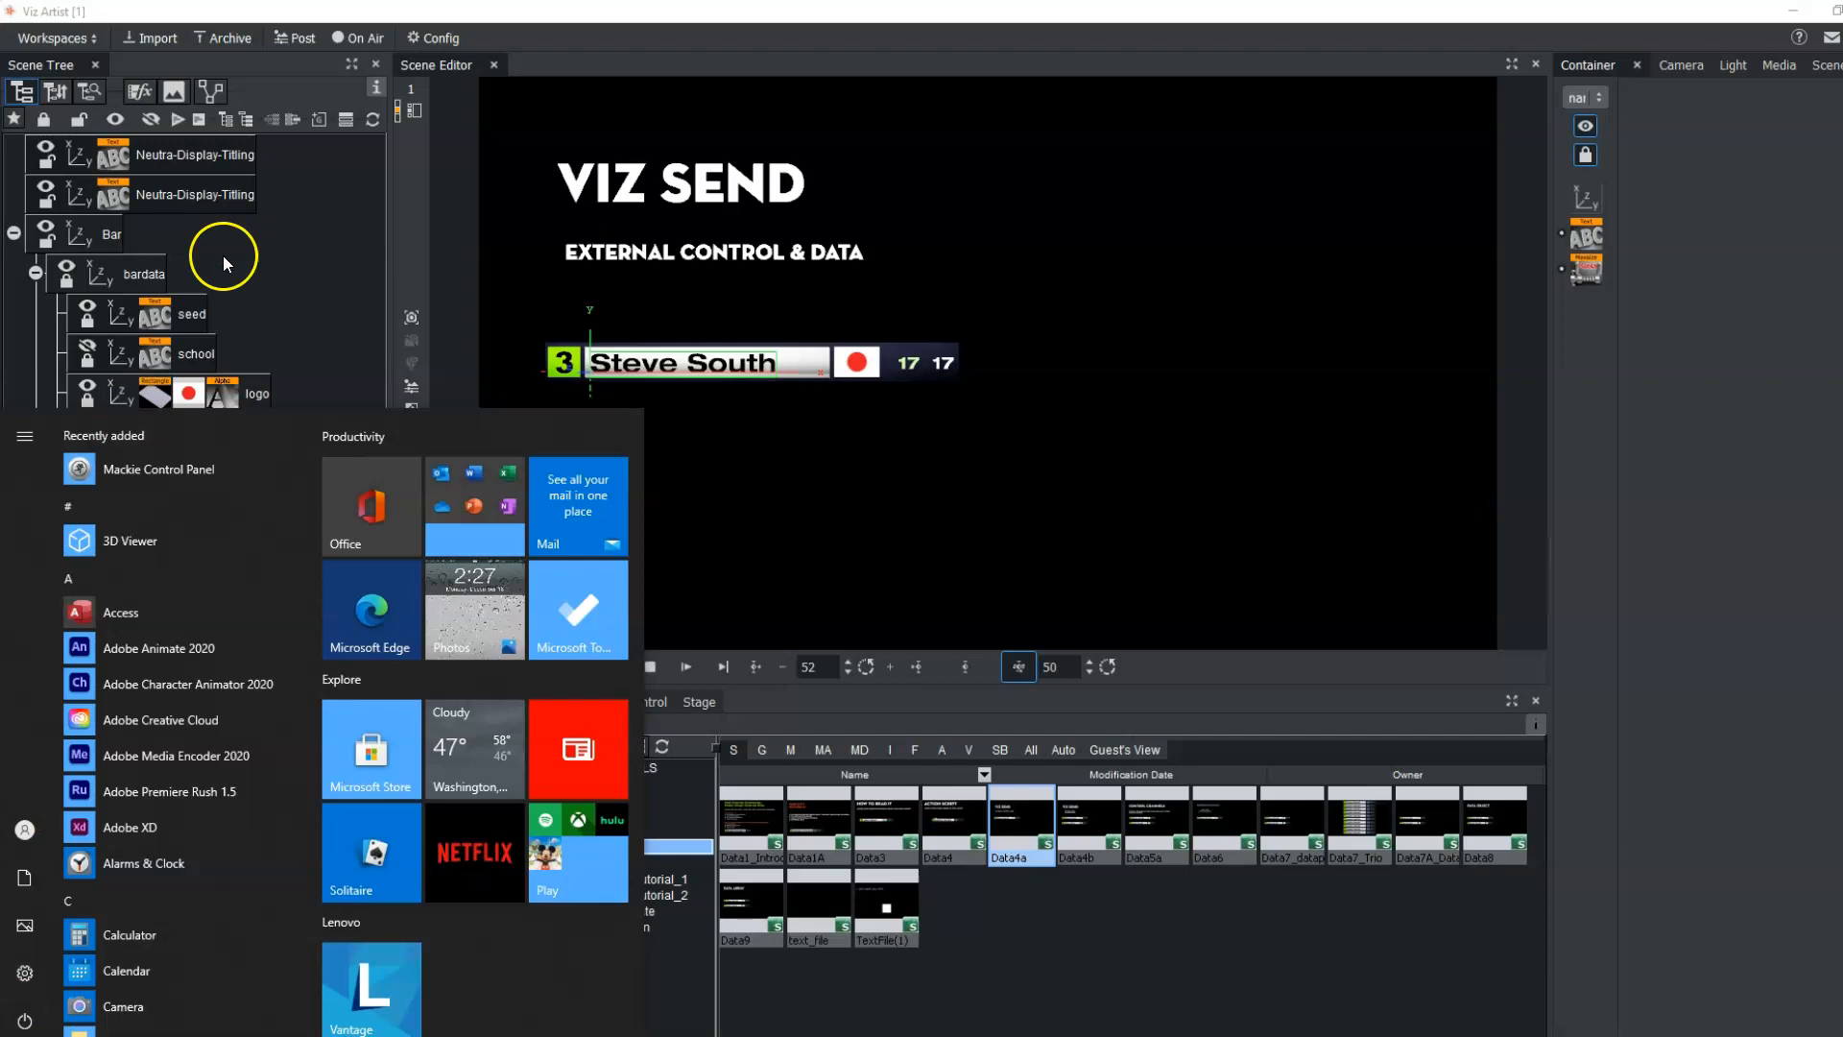
pyautogui.write('VIZ')
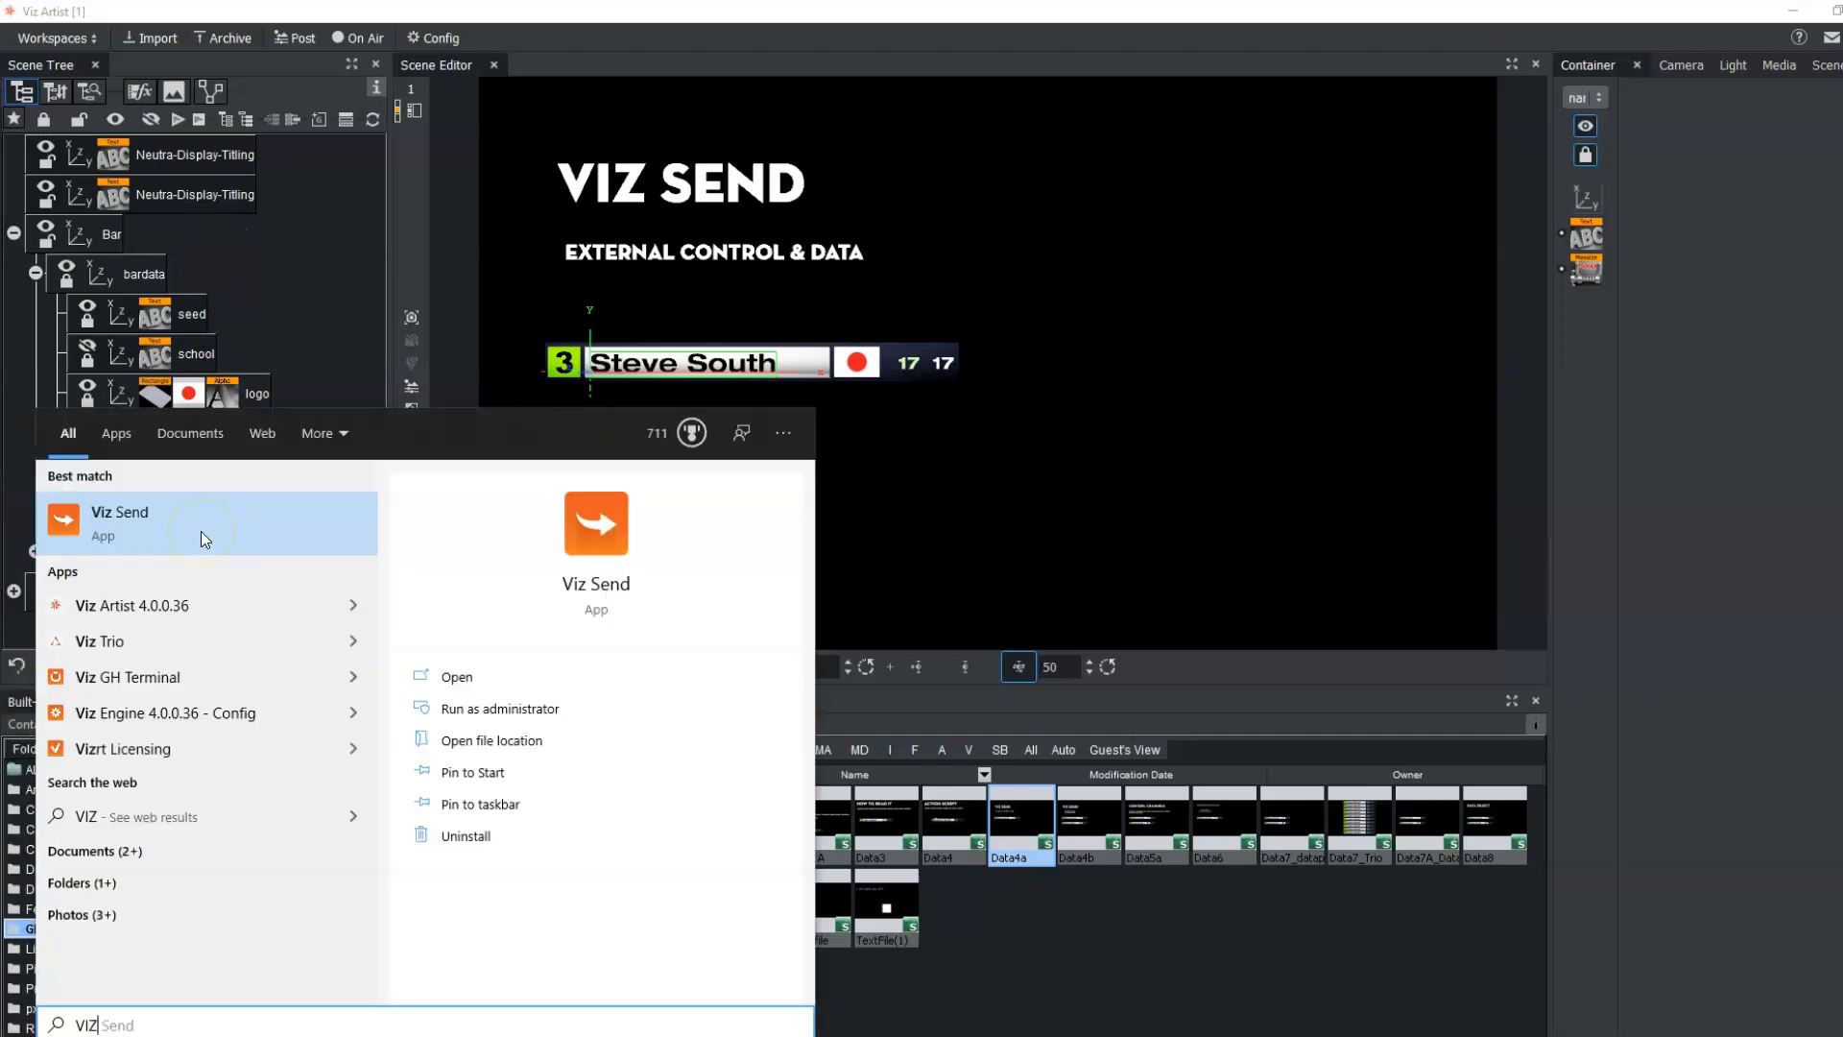
pyautogui.click(189, 544)
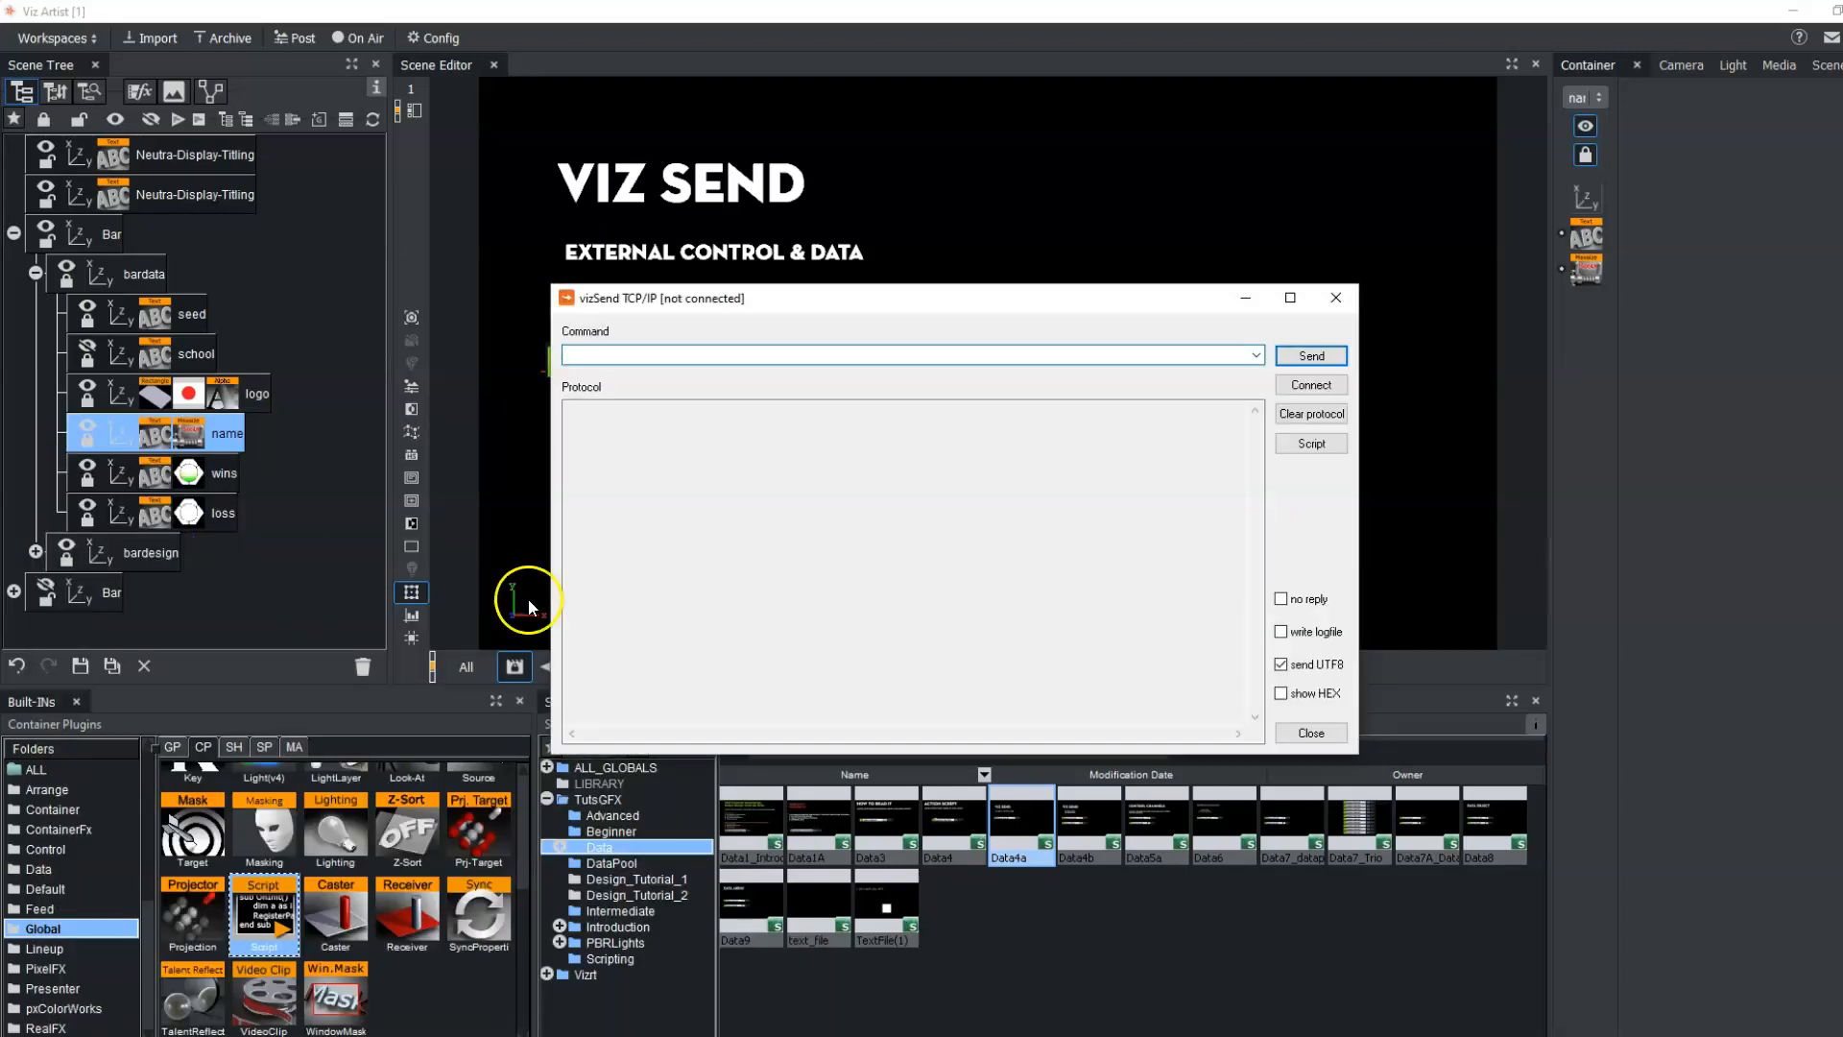
pyautogui.moveTo(810, 308); pyautogui.dragTo(659, 557)
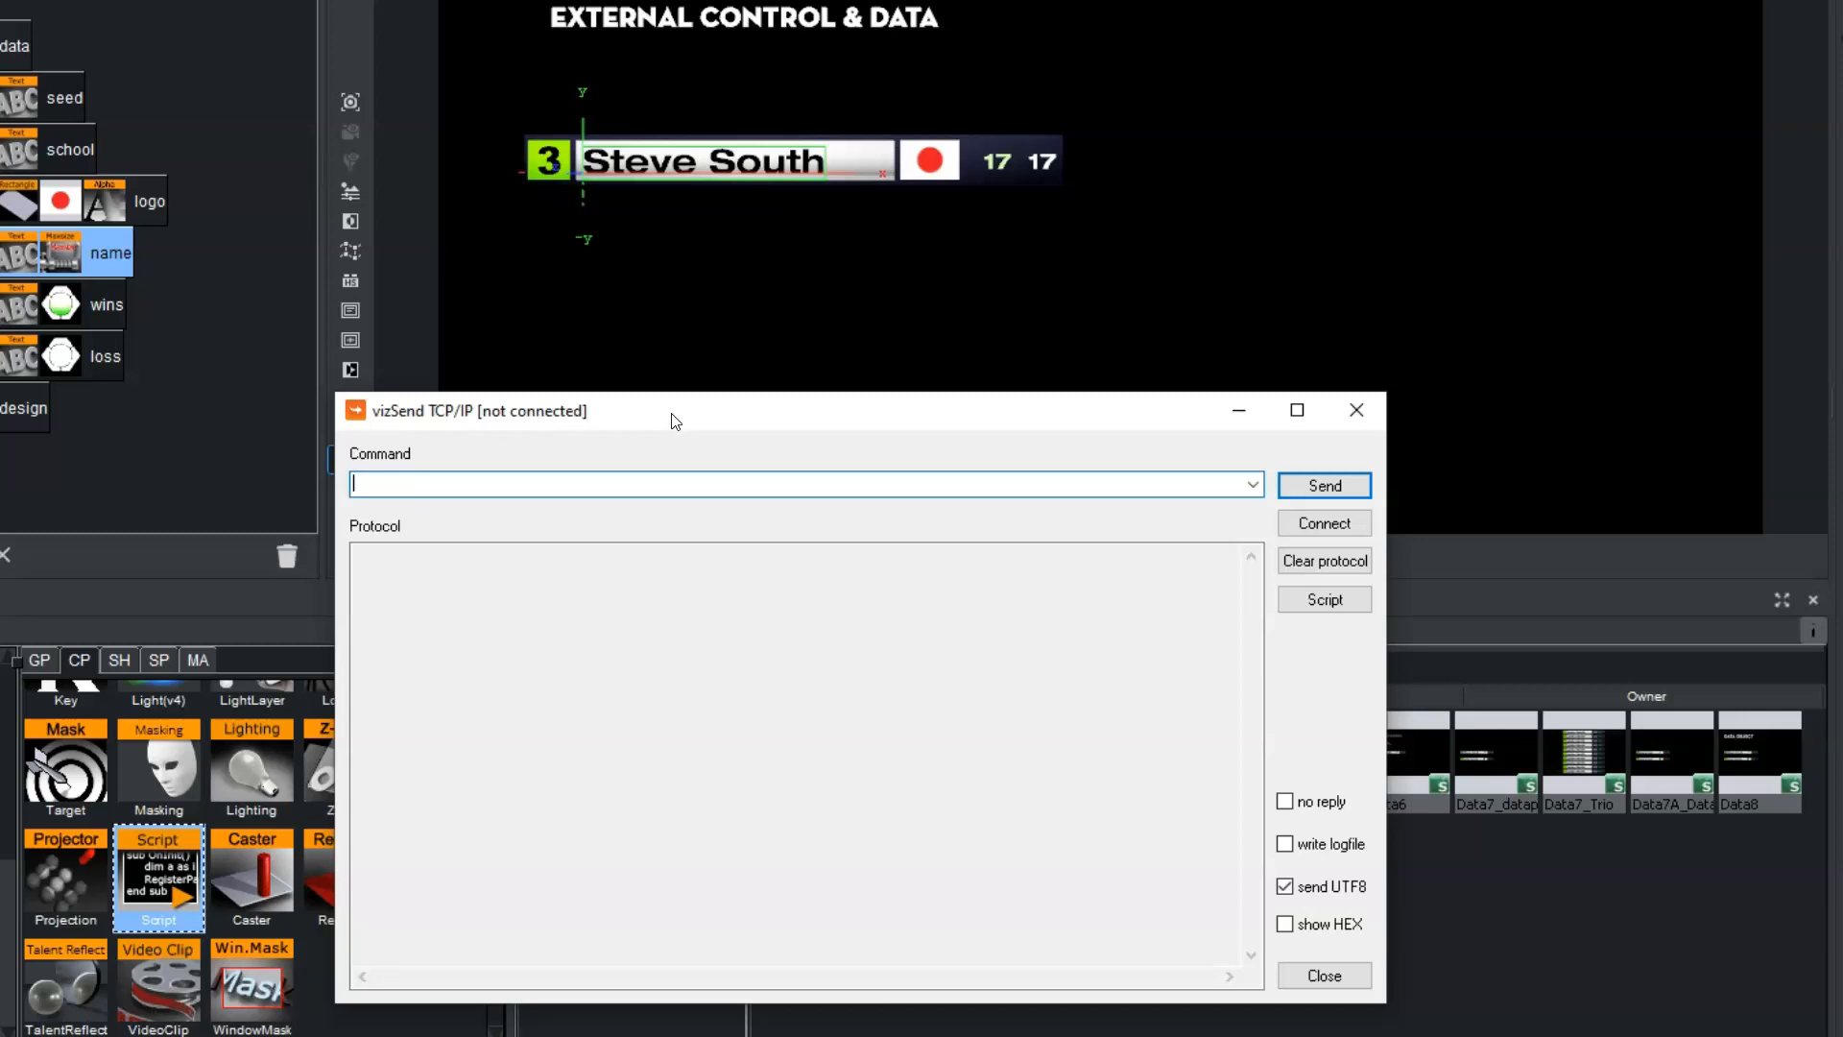
pyautogui.moveTo(675, 421); pyautogui.dragTo(695, 425)
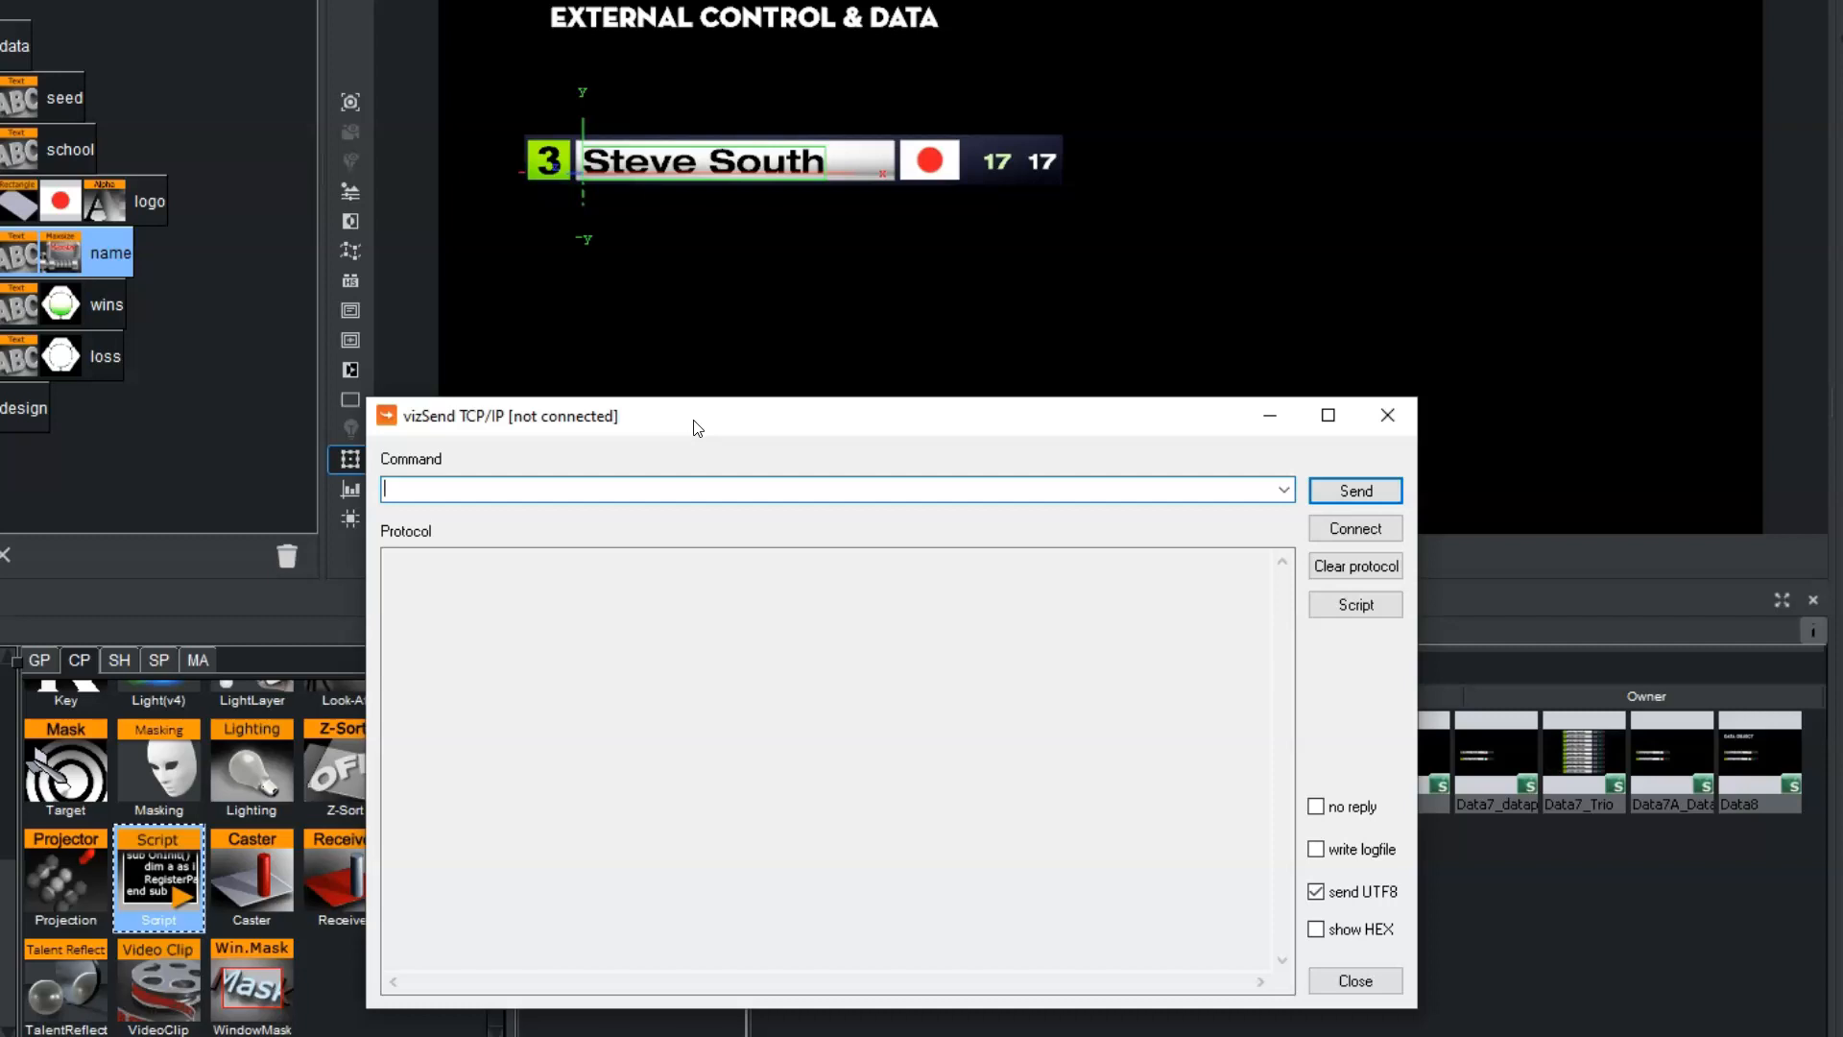
pyautogui.moveTo(697, 428); pyautogui.dragTo(676, 374)
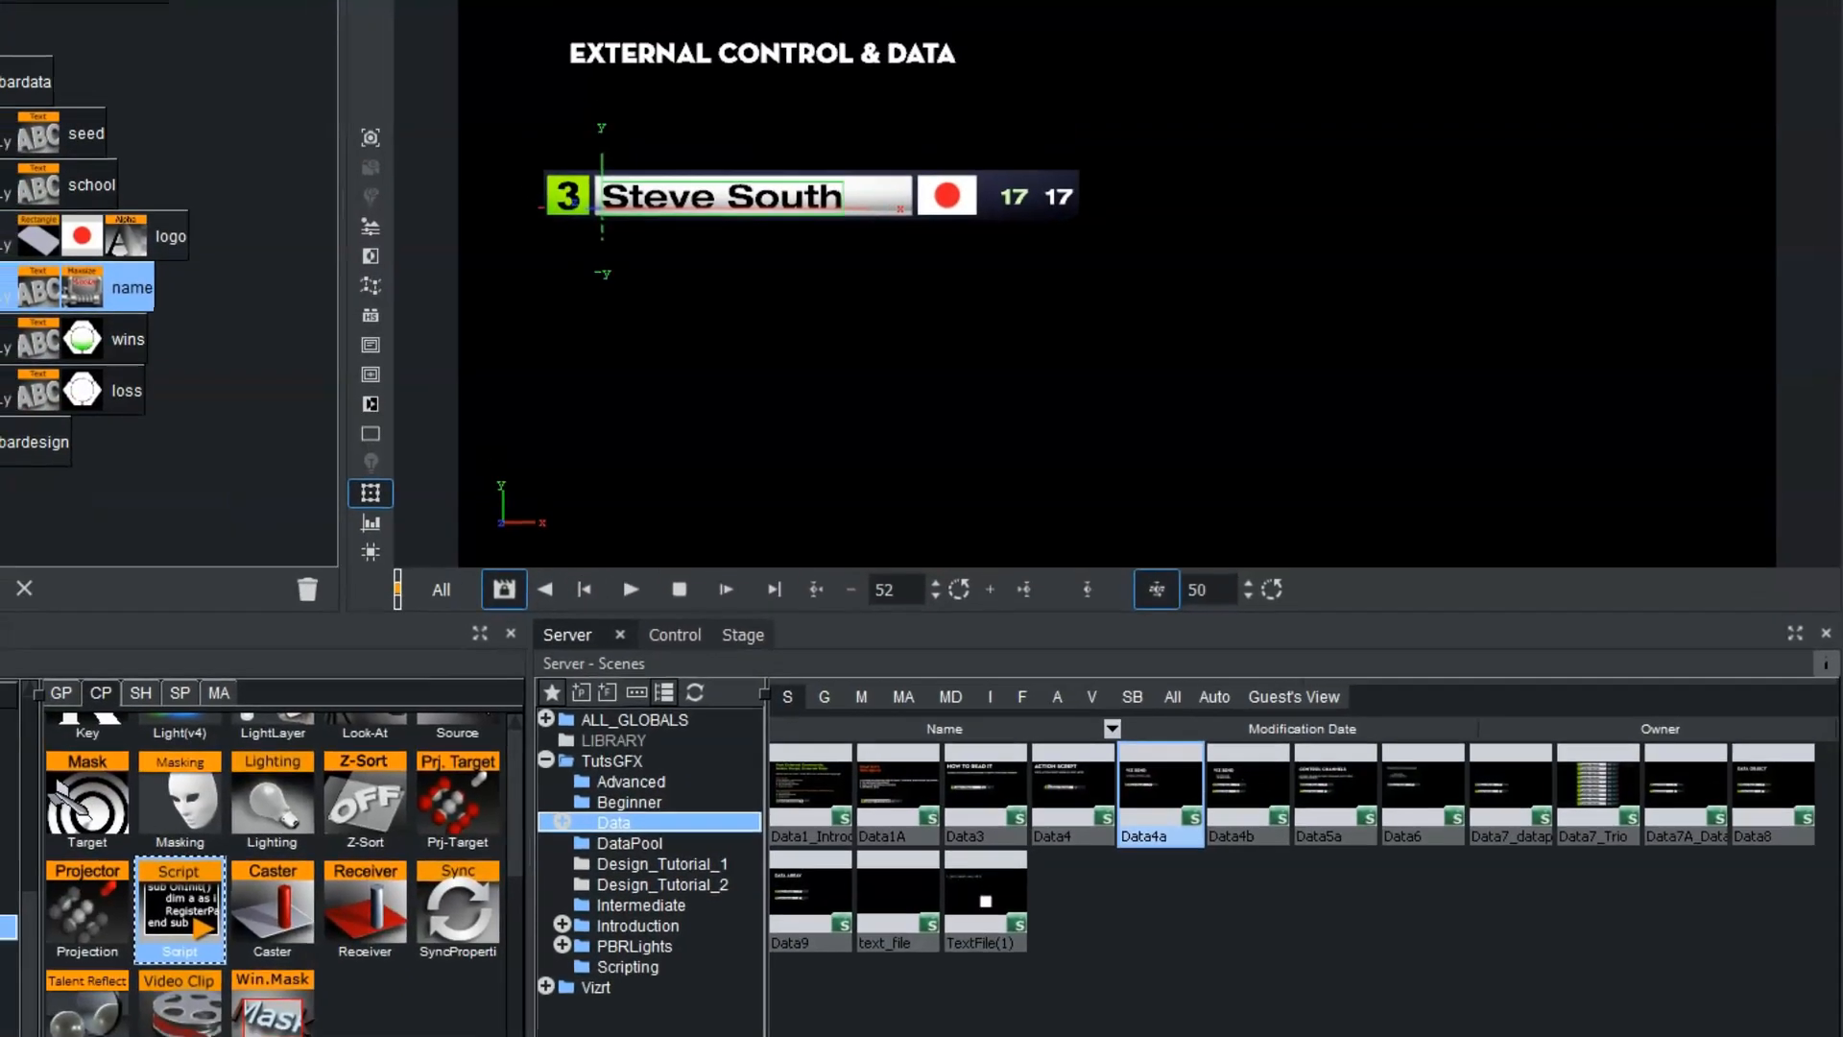
# Switch Viz Artist to On Air mode and connect Viz Send to localhost on service PEAK-EV (6100)
pyautogui.click(424, 16)
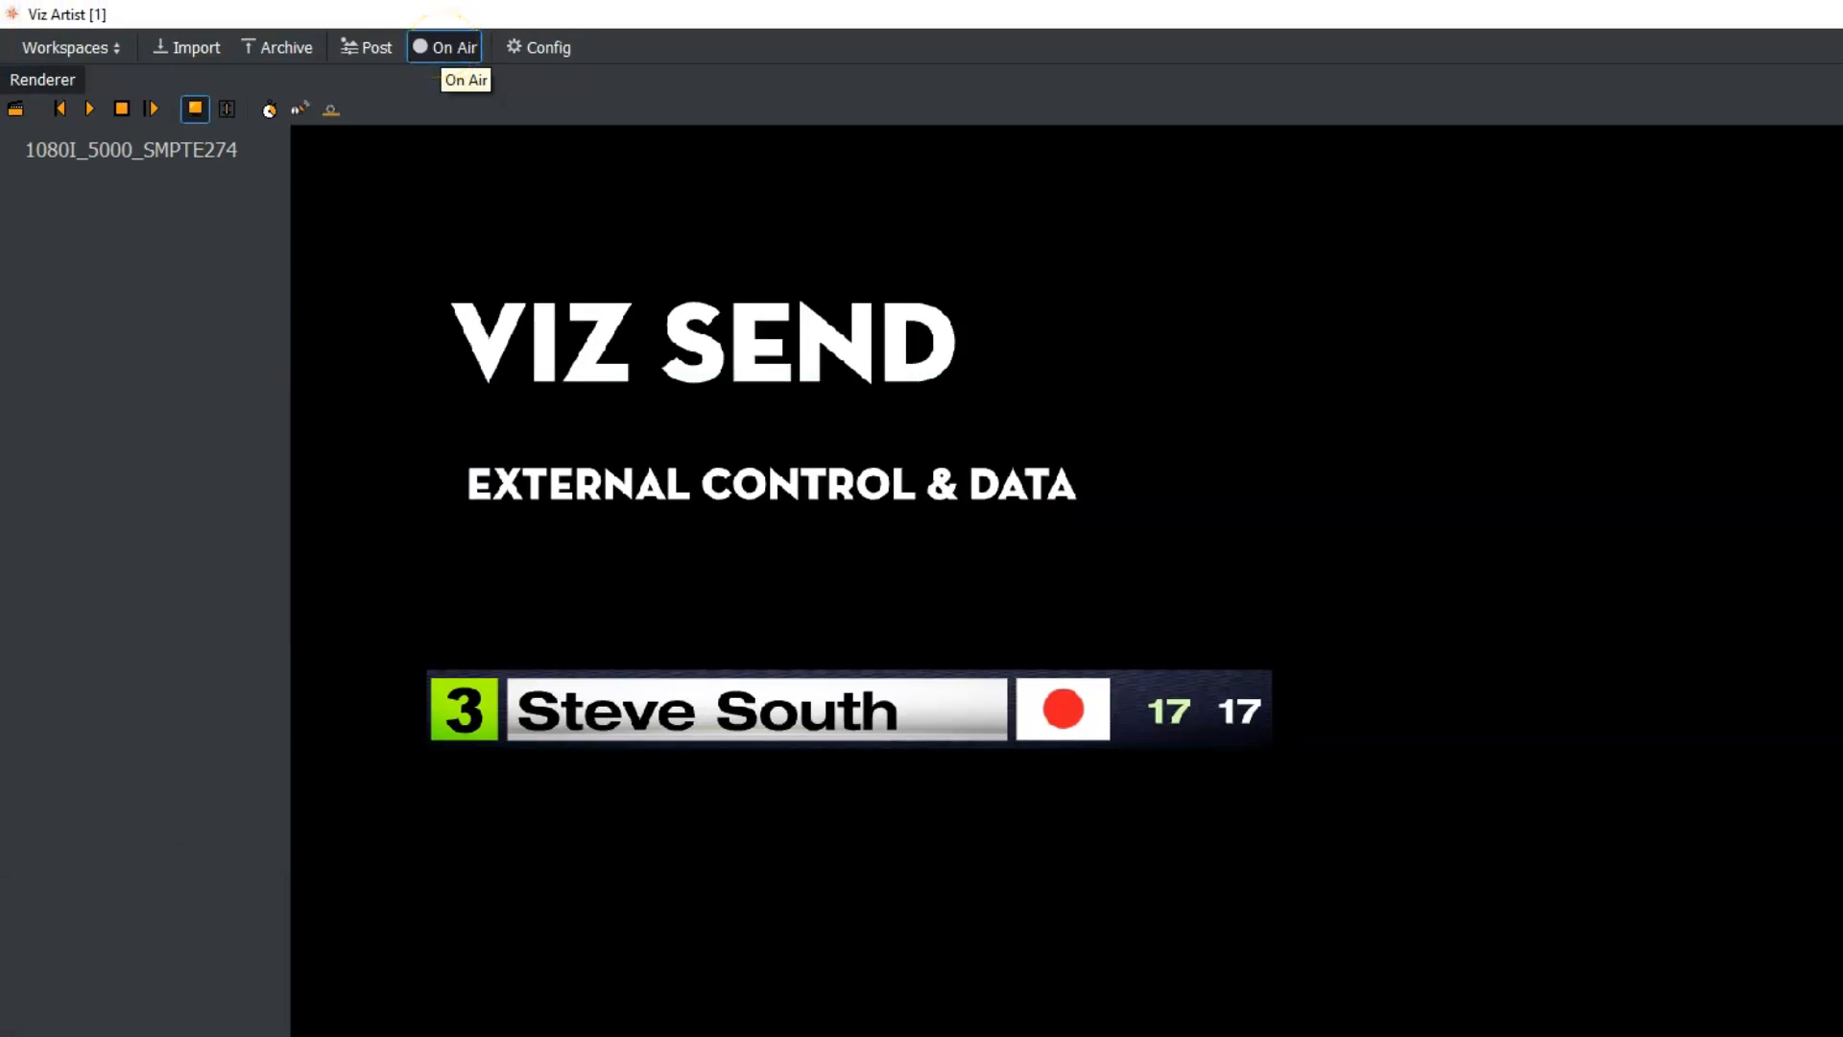
pyautogui.moveTo(1014, 655); pyautogui.dragTo(765, 761)
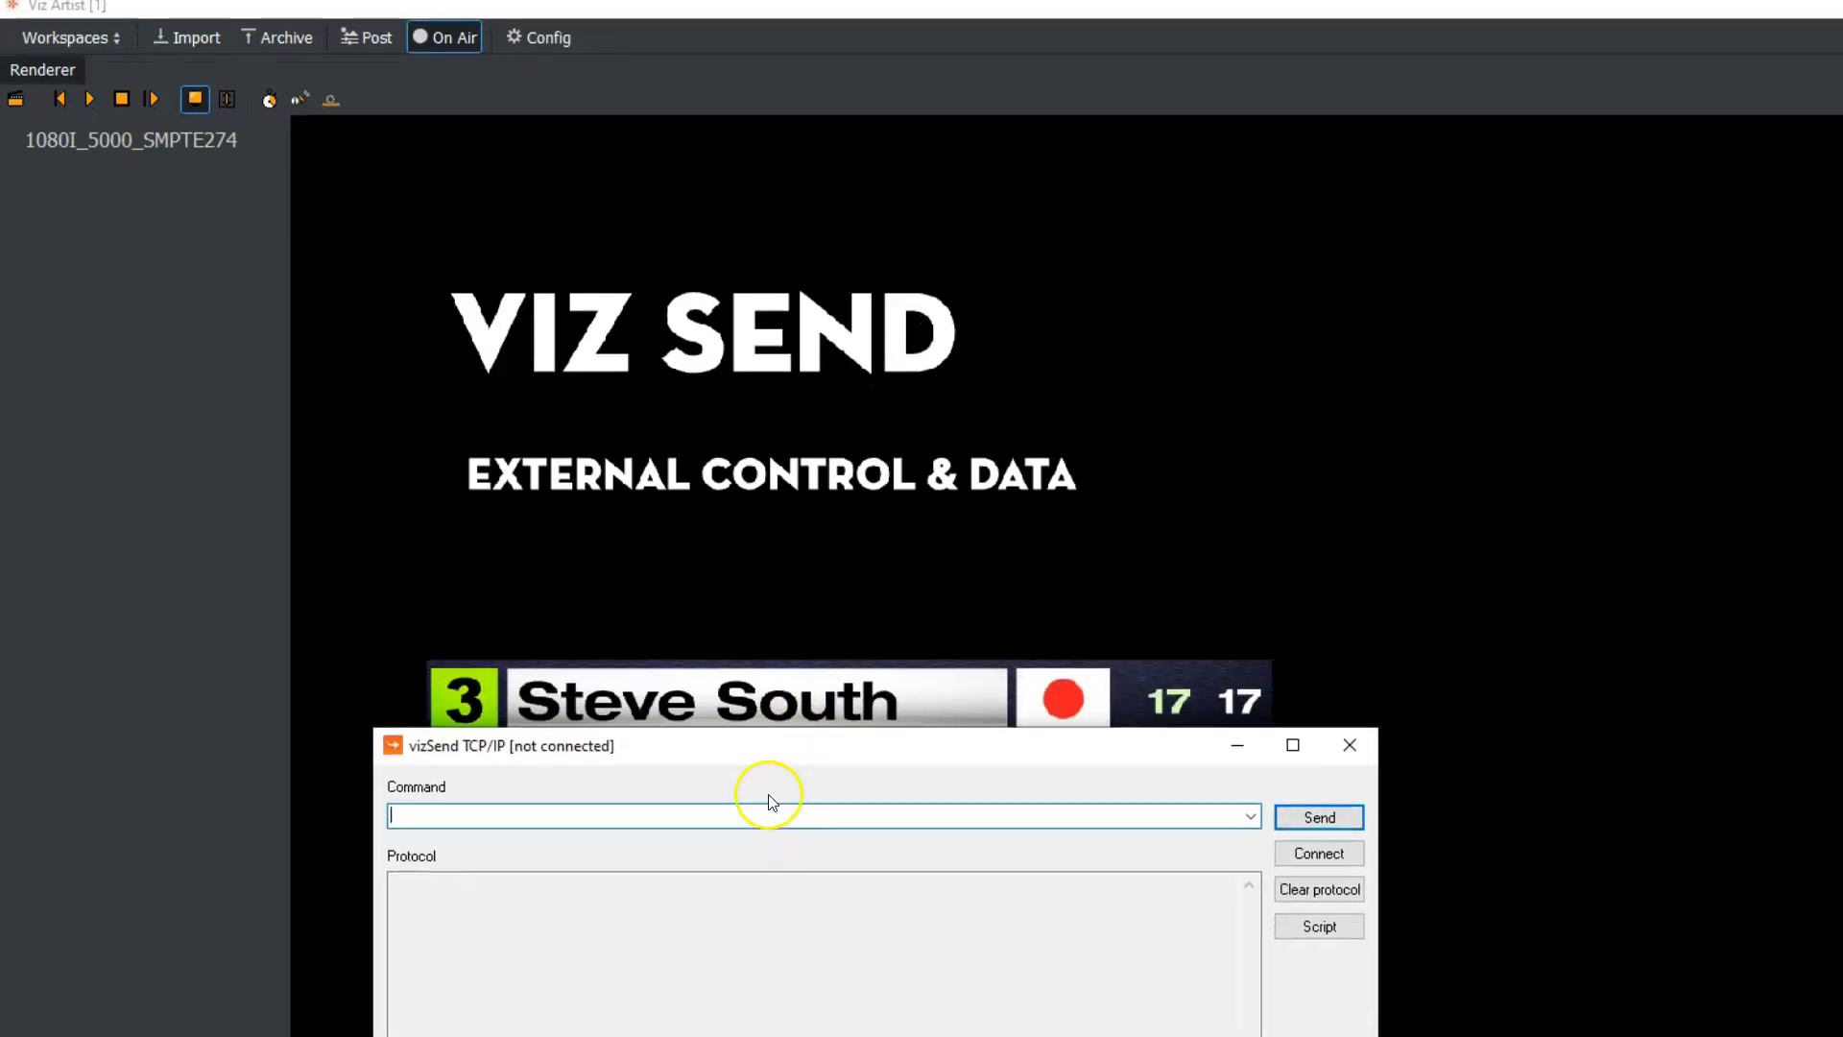
pyautogui.click(1317, 857)
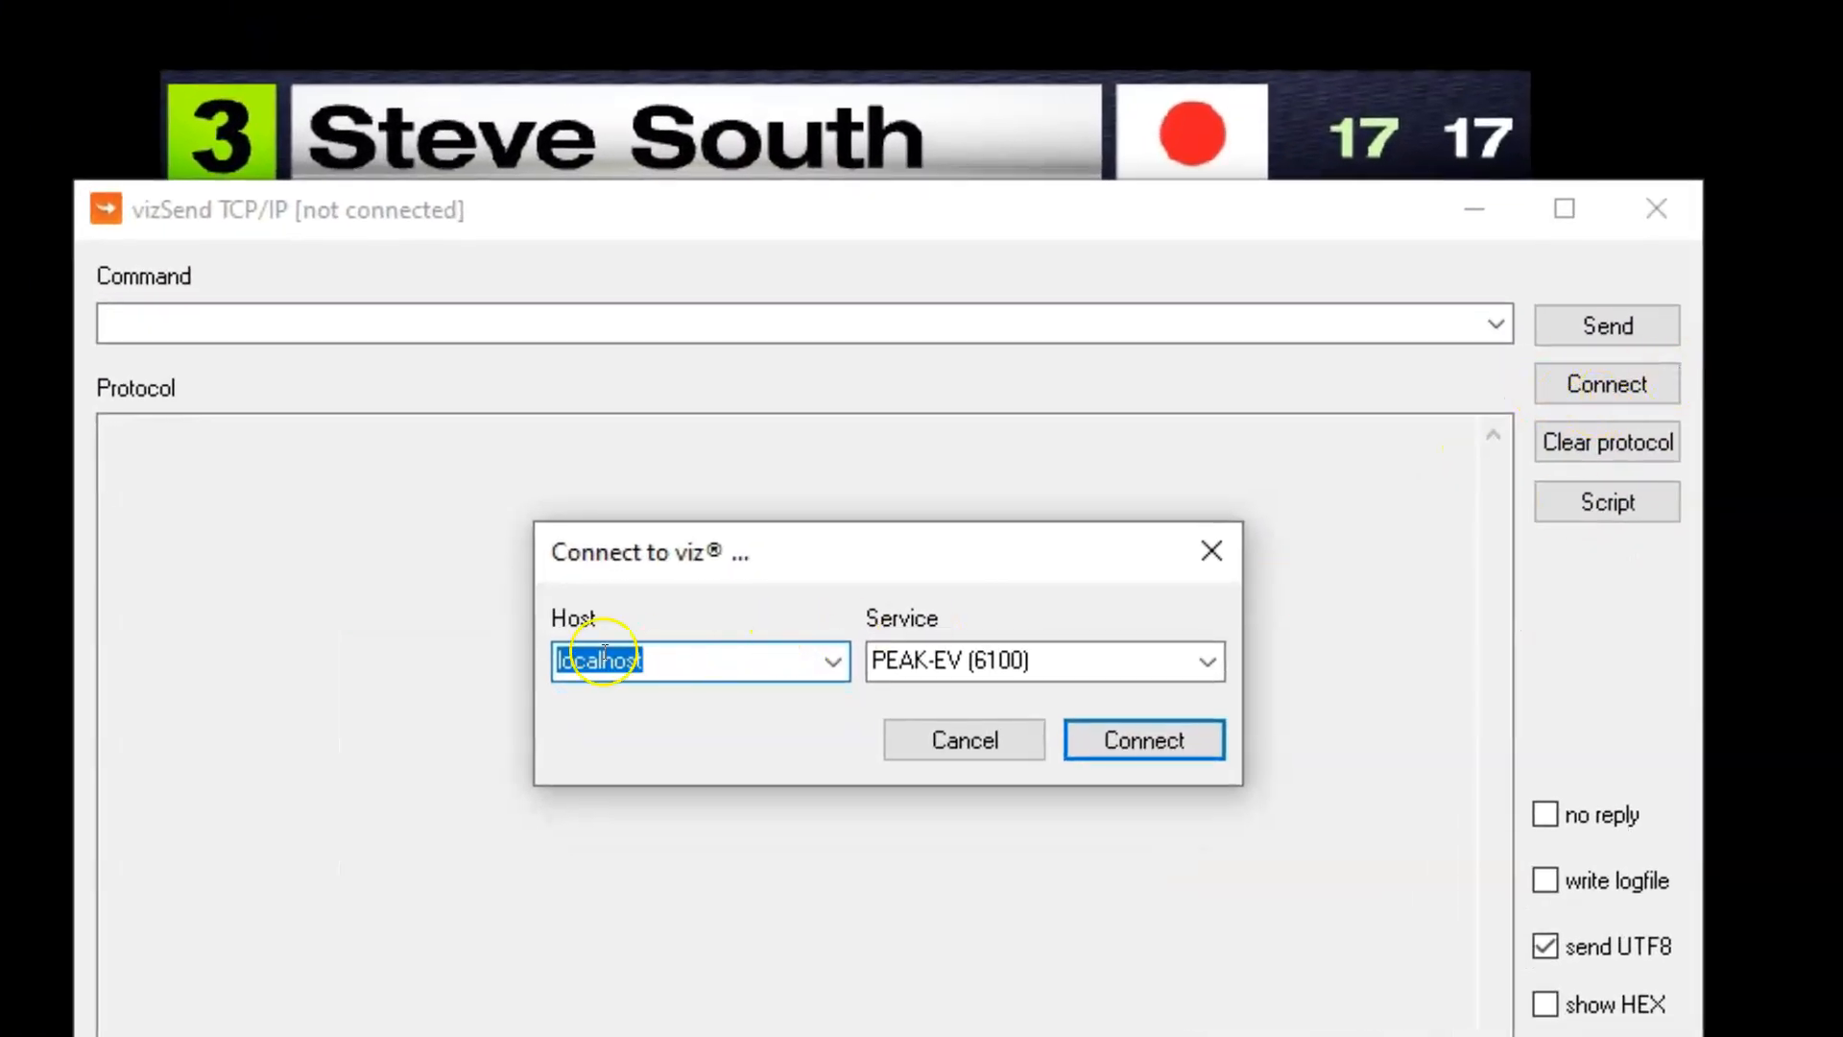
pyautogui.click(1147, 741)
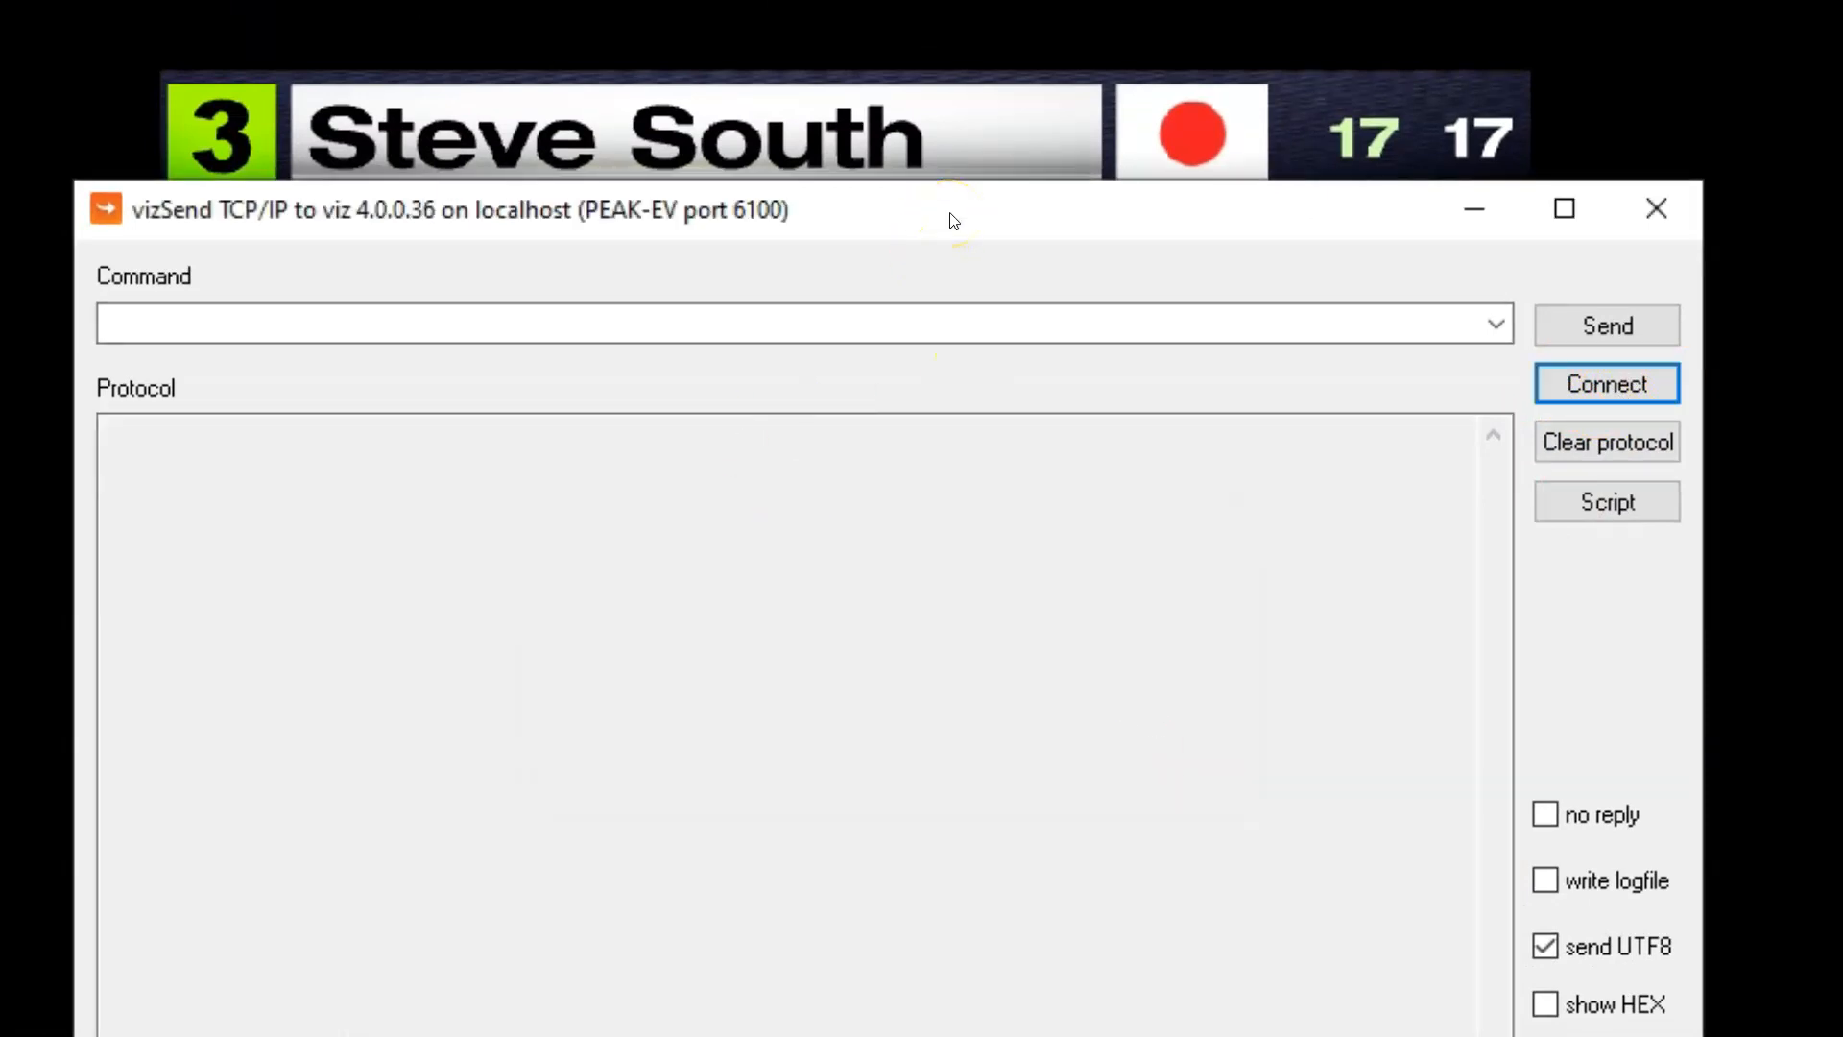
# Copy the seed command REND*TREE*$Bar$bardata$seed*GEOM*TEXT SET 3 from multi1.txt and send it from Viz Send
pyautogui.click(819, 324)
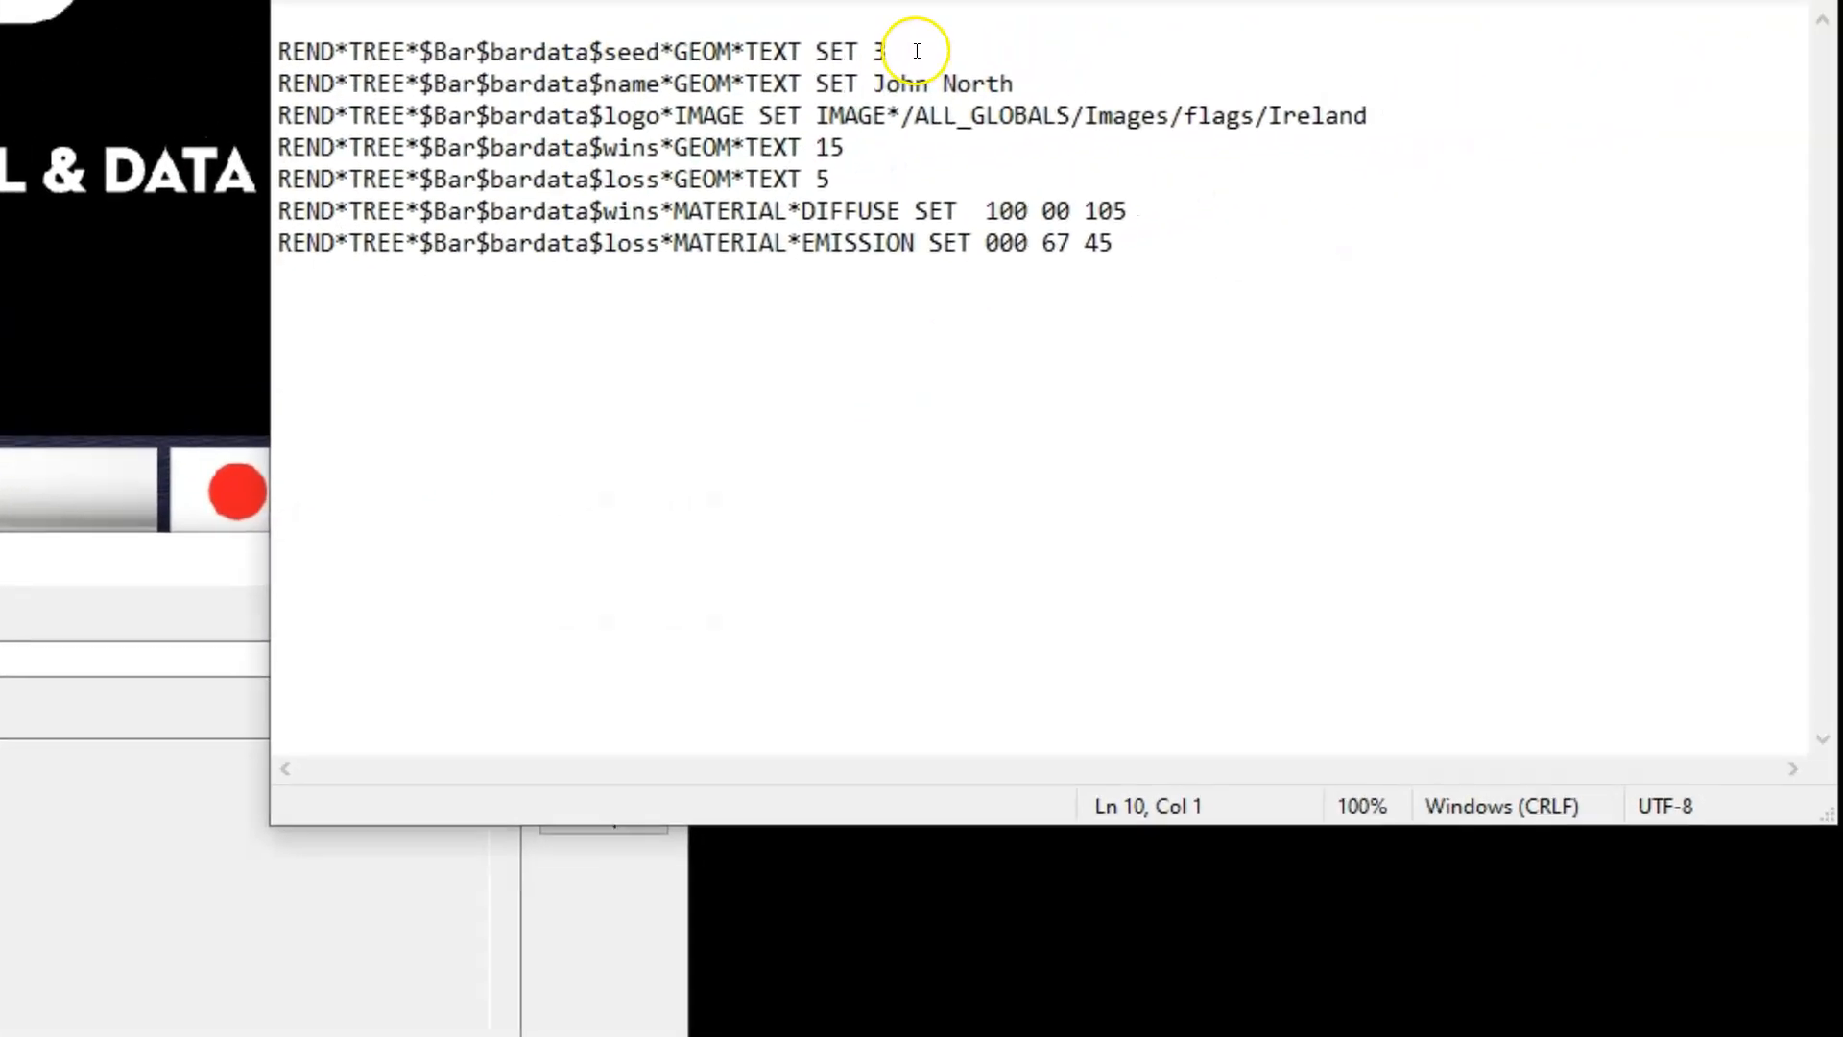
pyautogui.moveTo(910, 49); pyautogui.dragTo(255, 53)
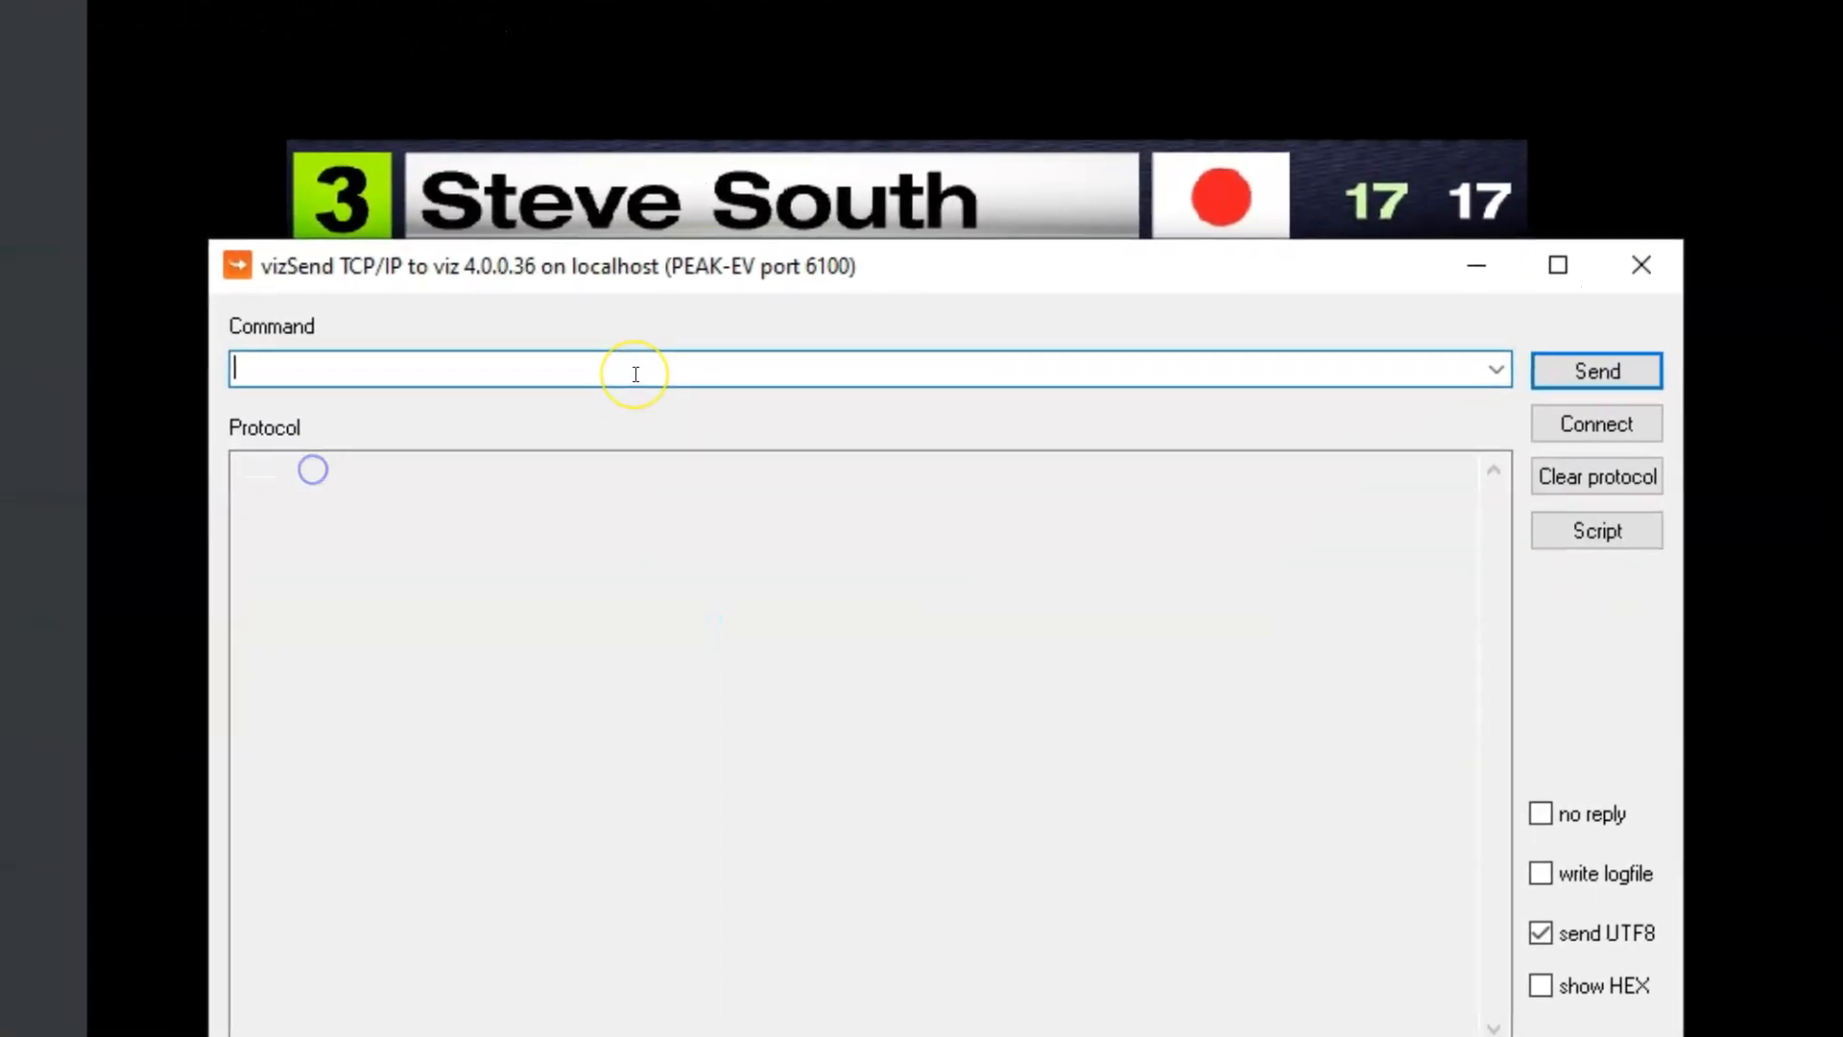
pyautogui.write('REND*TREE*$Bar$bardata$seed*GEOM*TEXT SET 3')
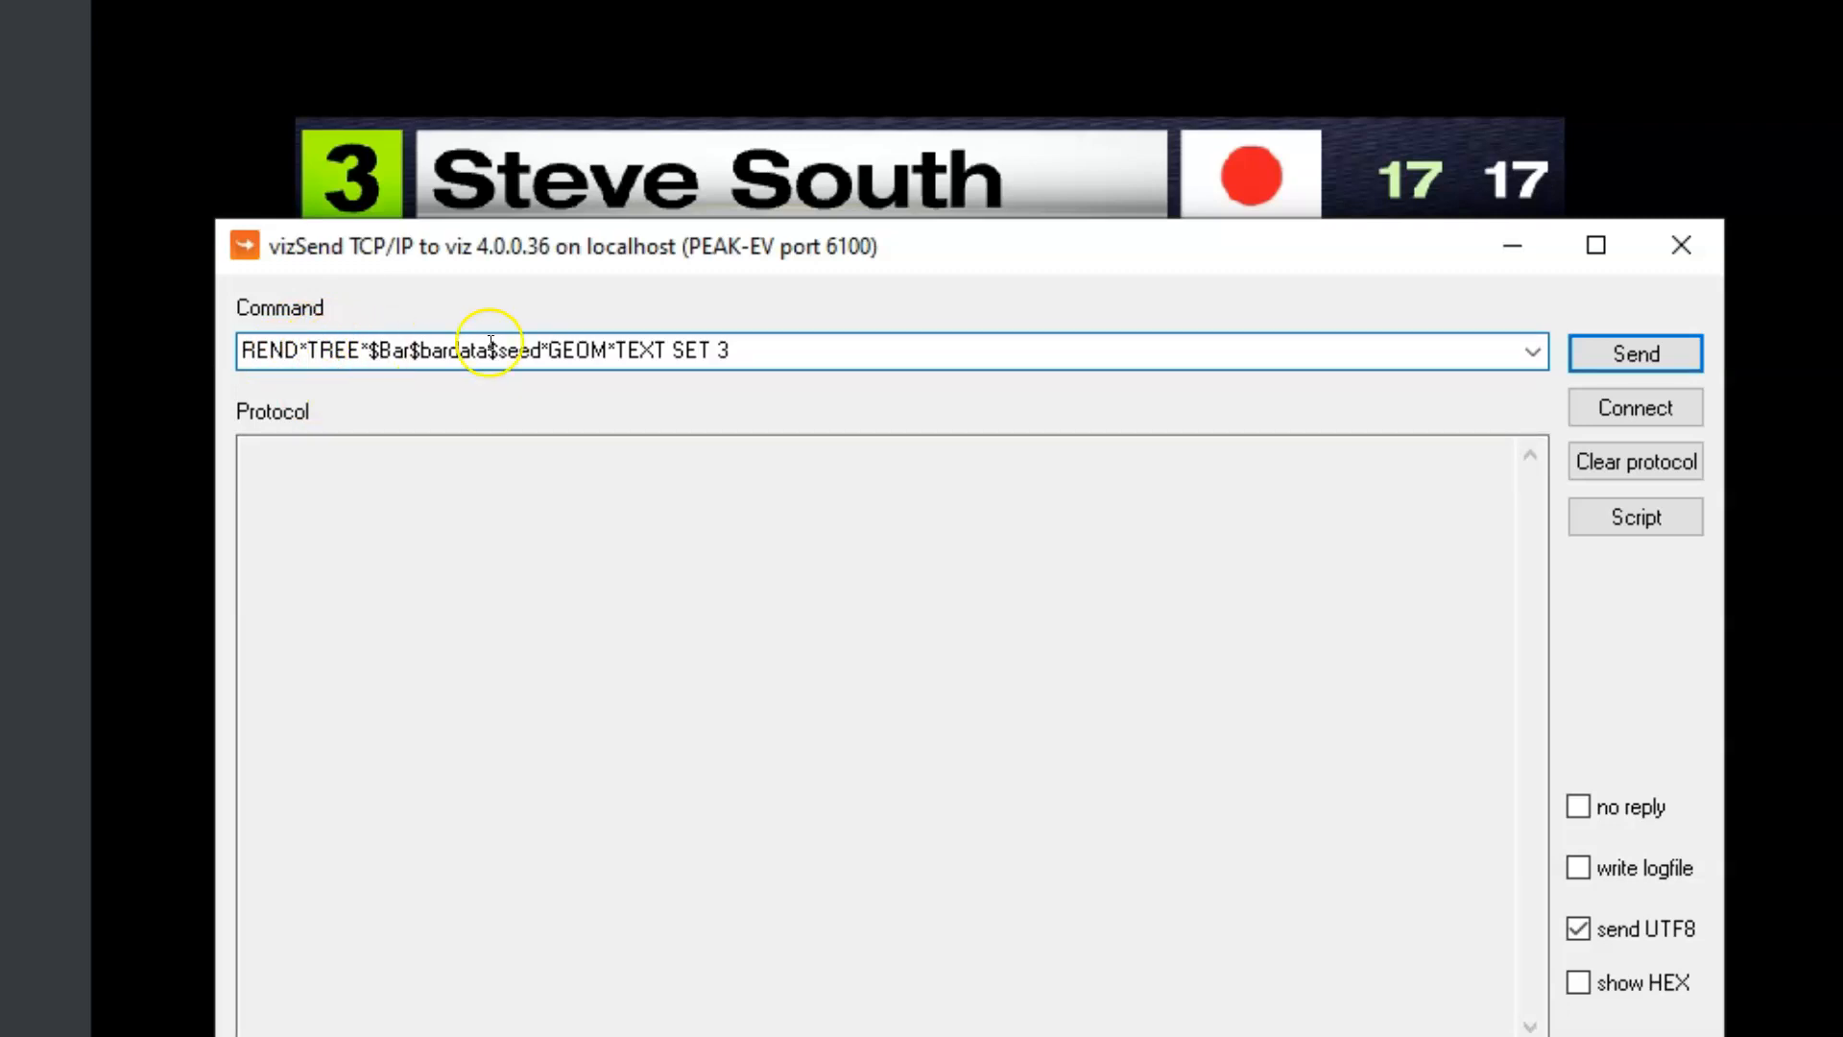
pyautogui.click(1639, 351)
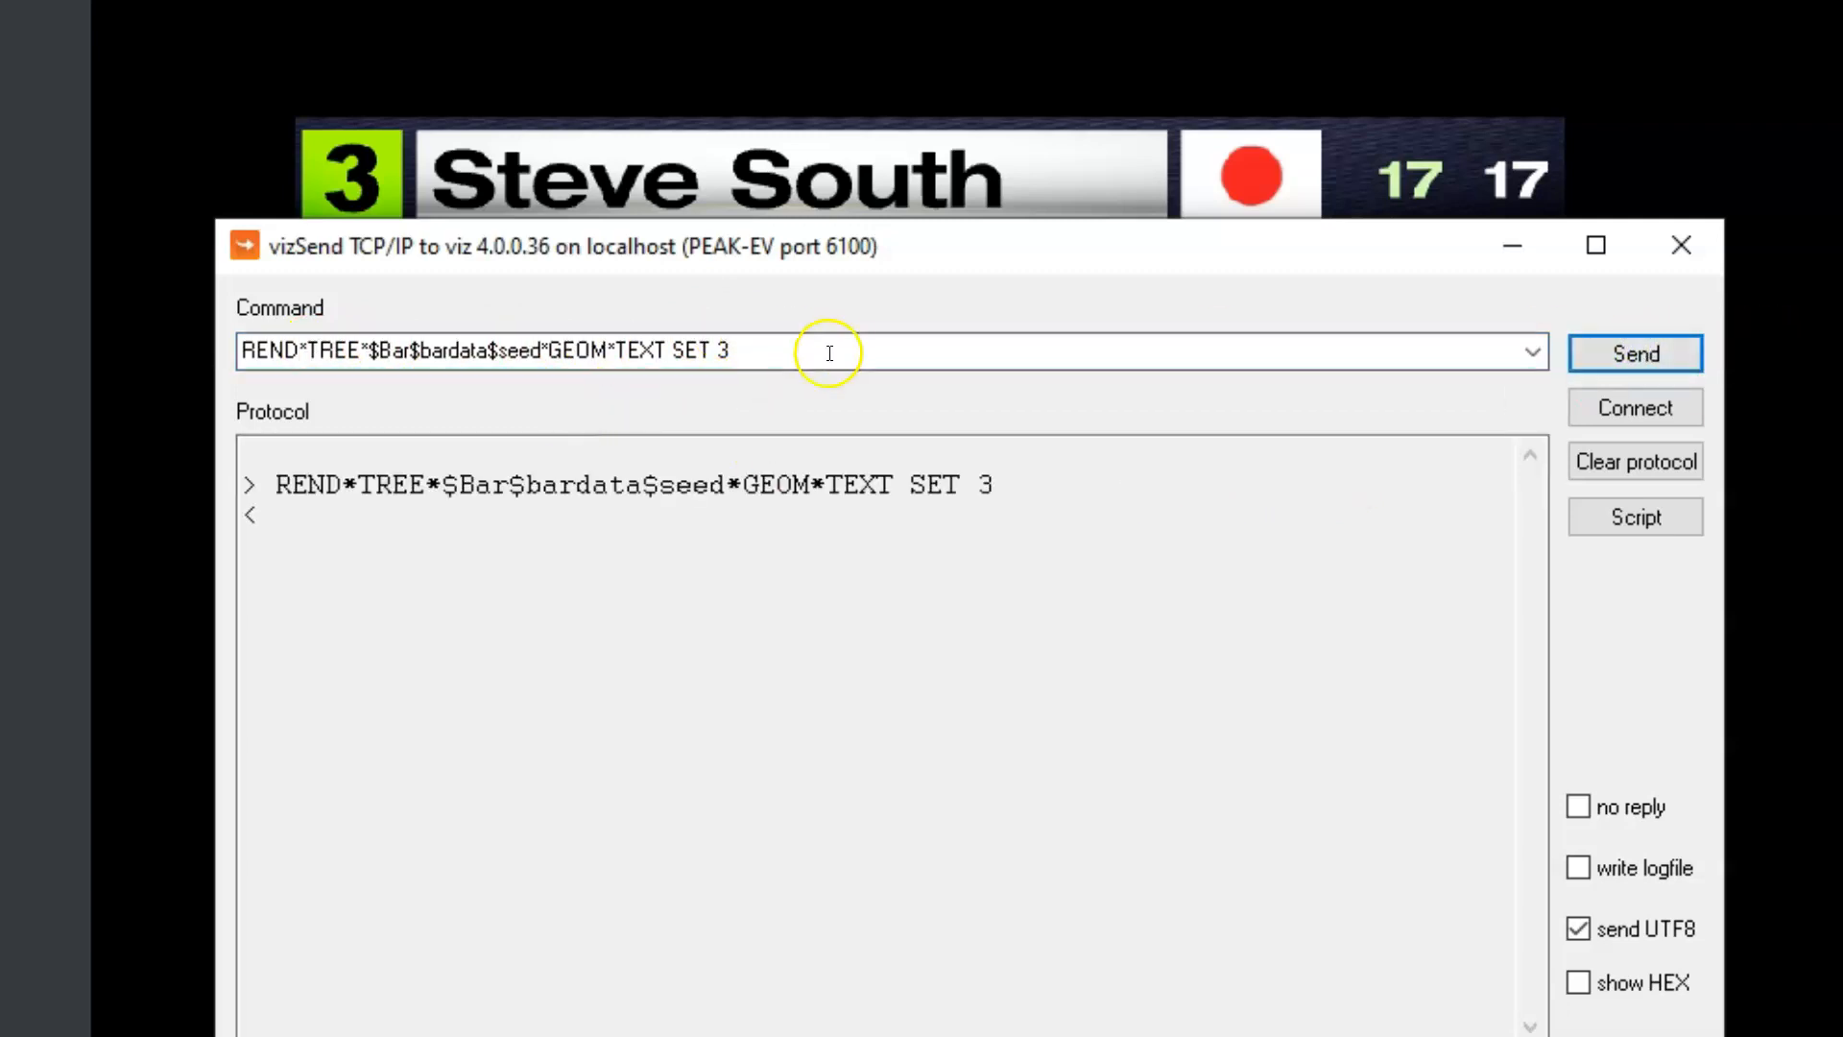
# Change the value in the seed command to 5 and send it
pyautogui.click(730, 357)
pyautogui.click(723, 358)
pyautogui.moveTo(732, 357); pyautogui.dragTo(706, 366)
pyautogui.write('5')
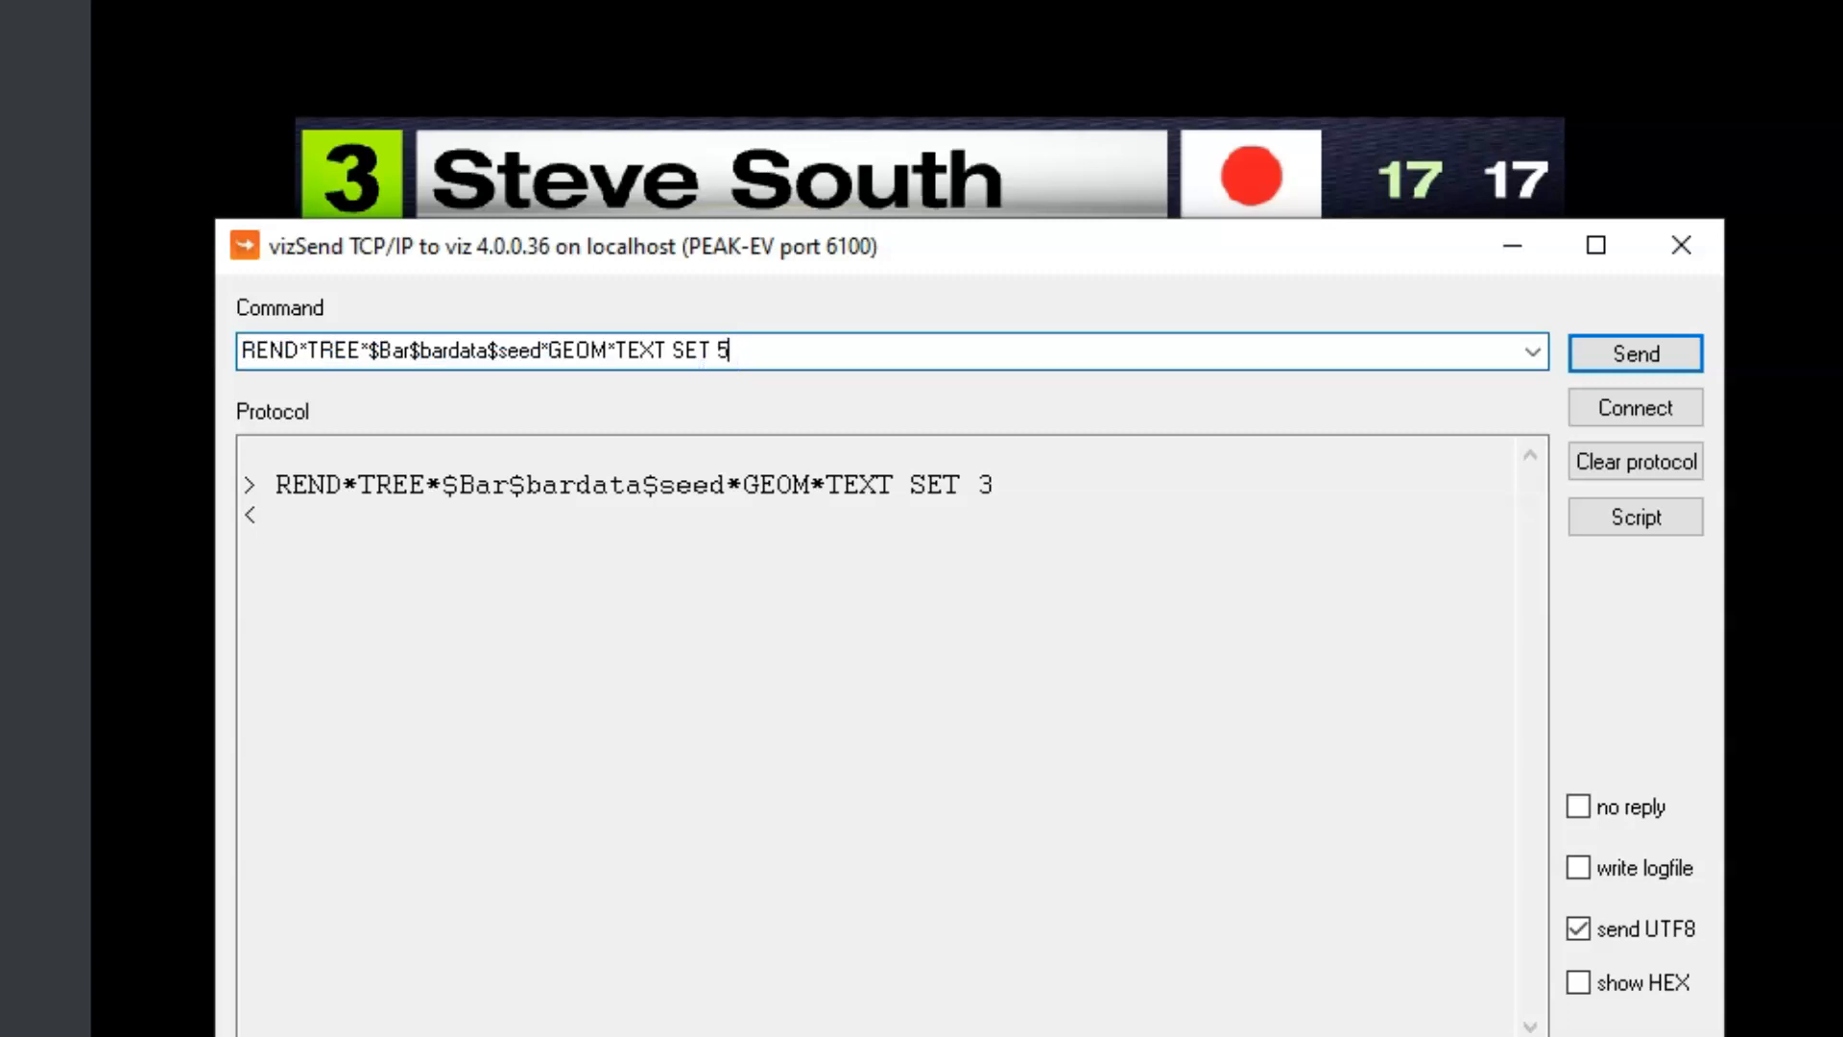
pyautogui.click(1629, 352)
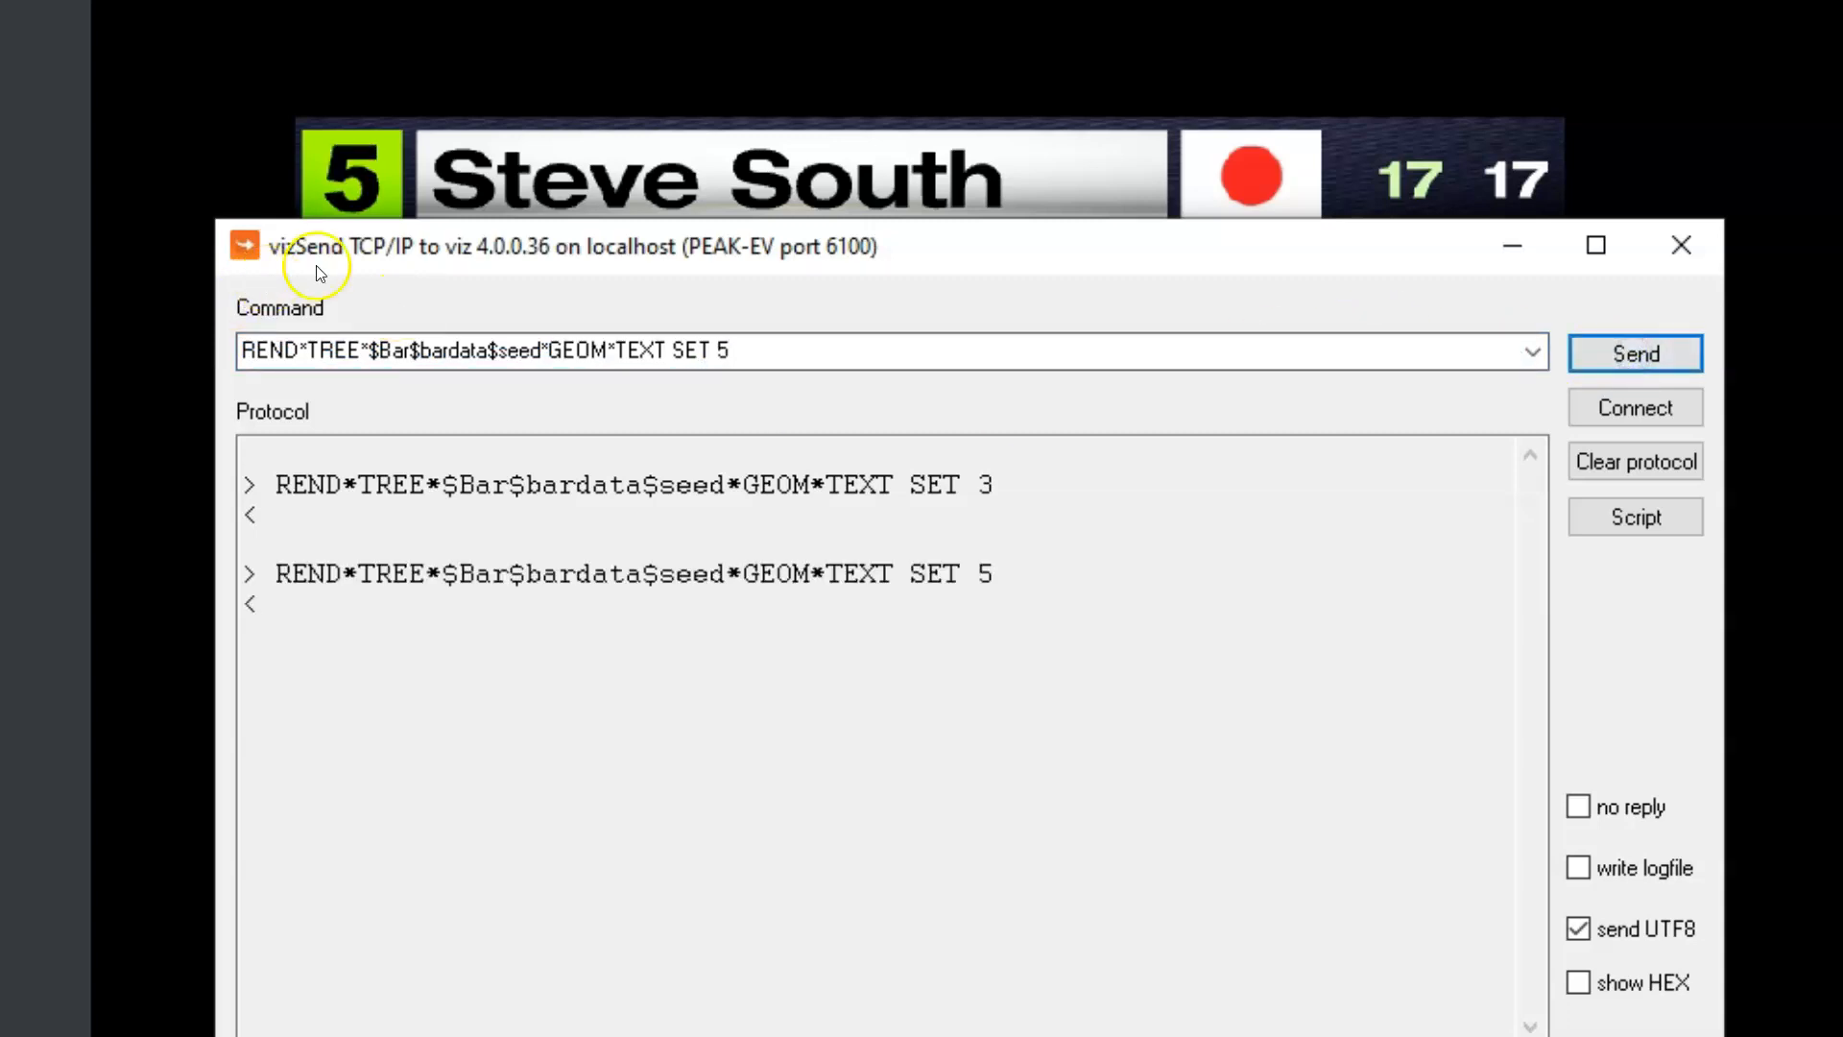
# Change the value in the seed command to 12 and send it
pyautogui.click(727, 353)
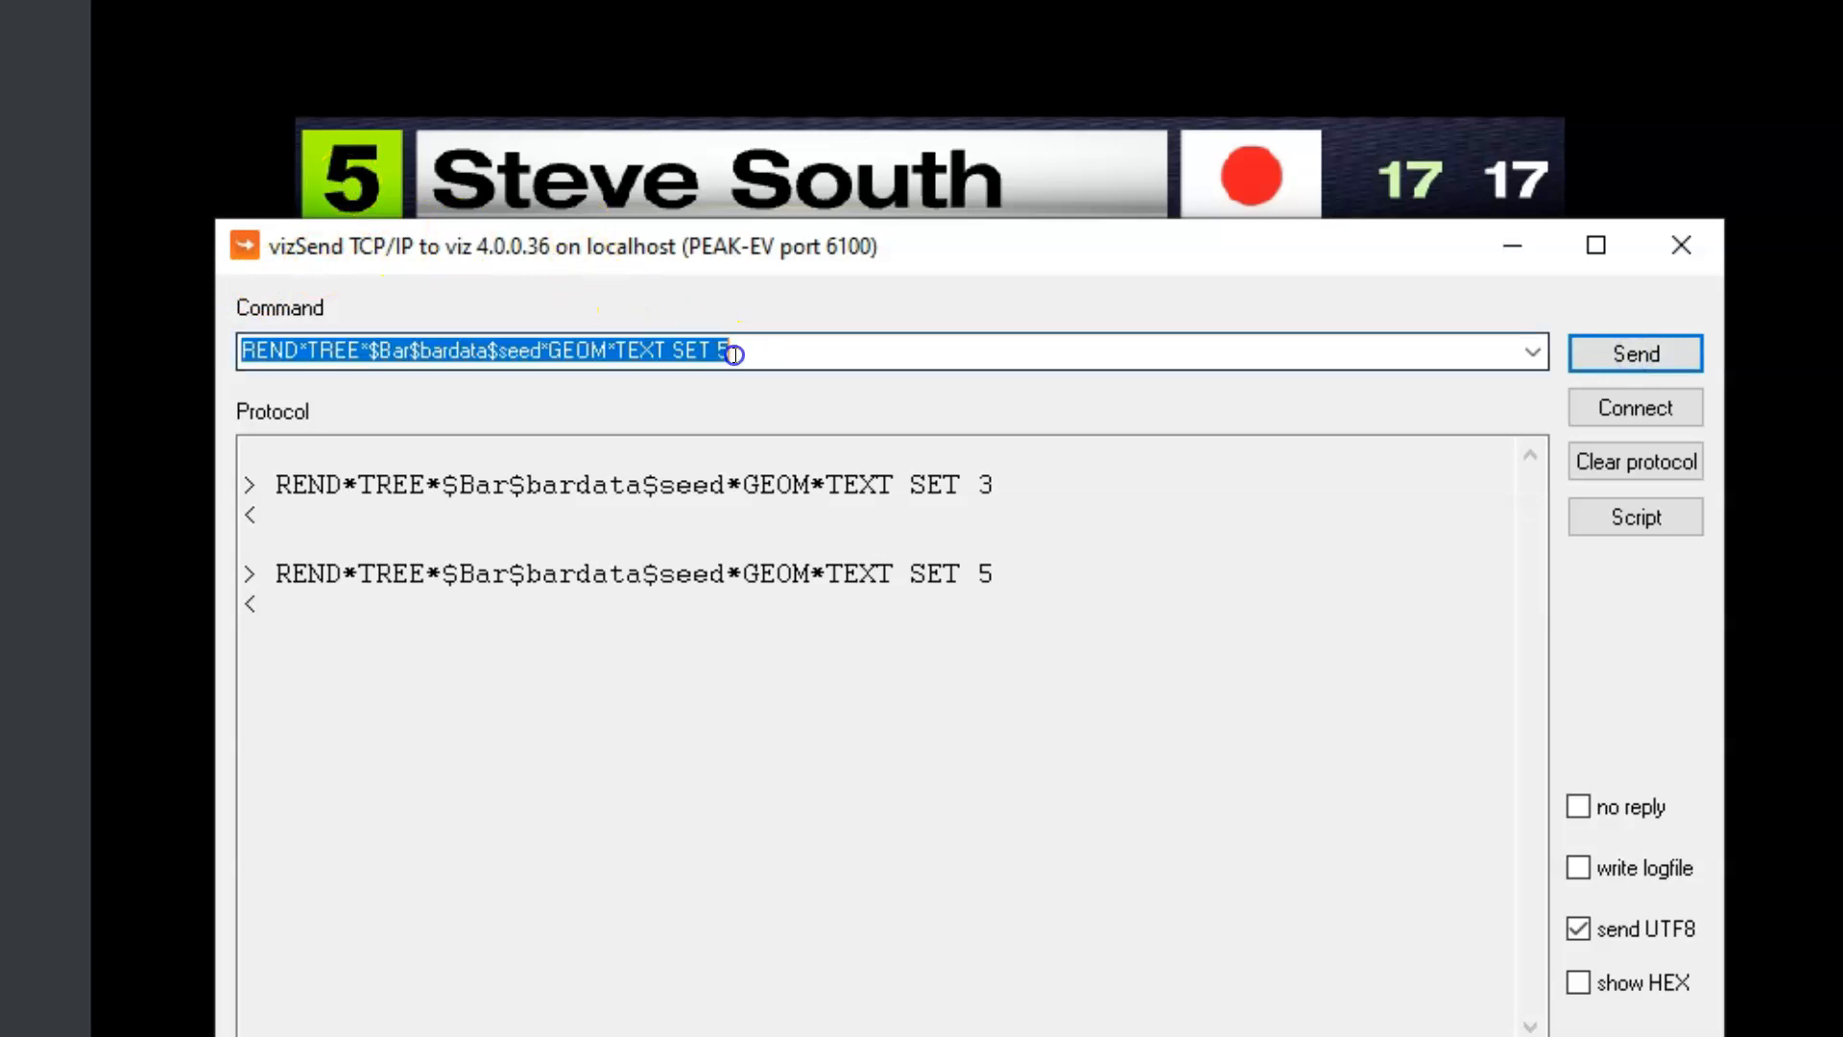
pyautogui.click(721, 354)
pyautogui.doubleClick(721, 353)
pyautogui.write('12')
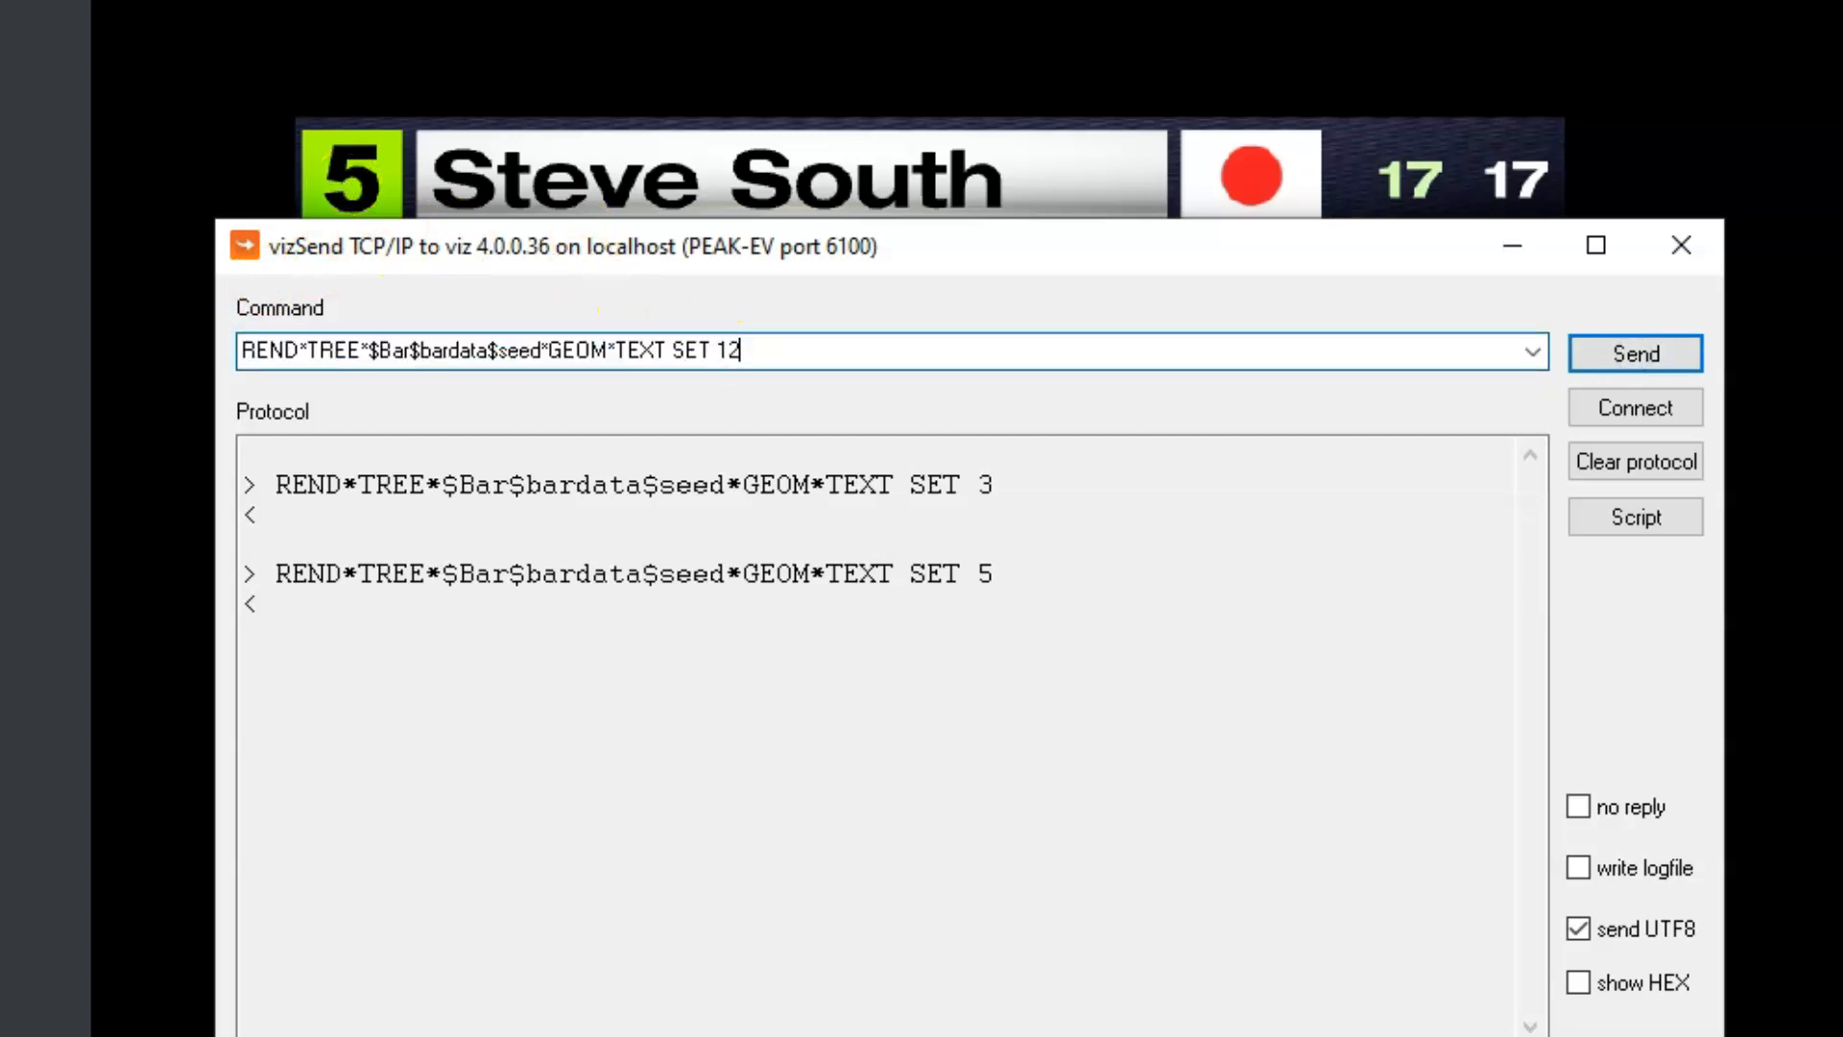
pyautogui.click(1612, 353)
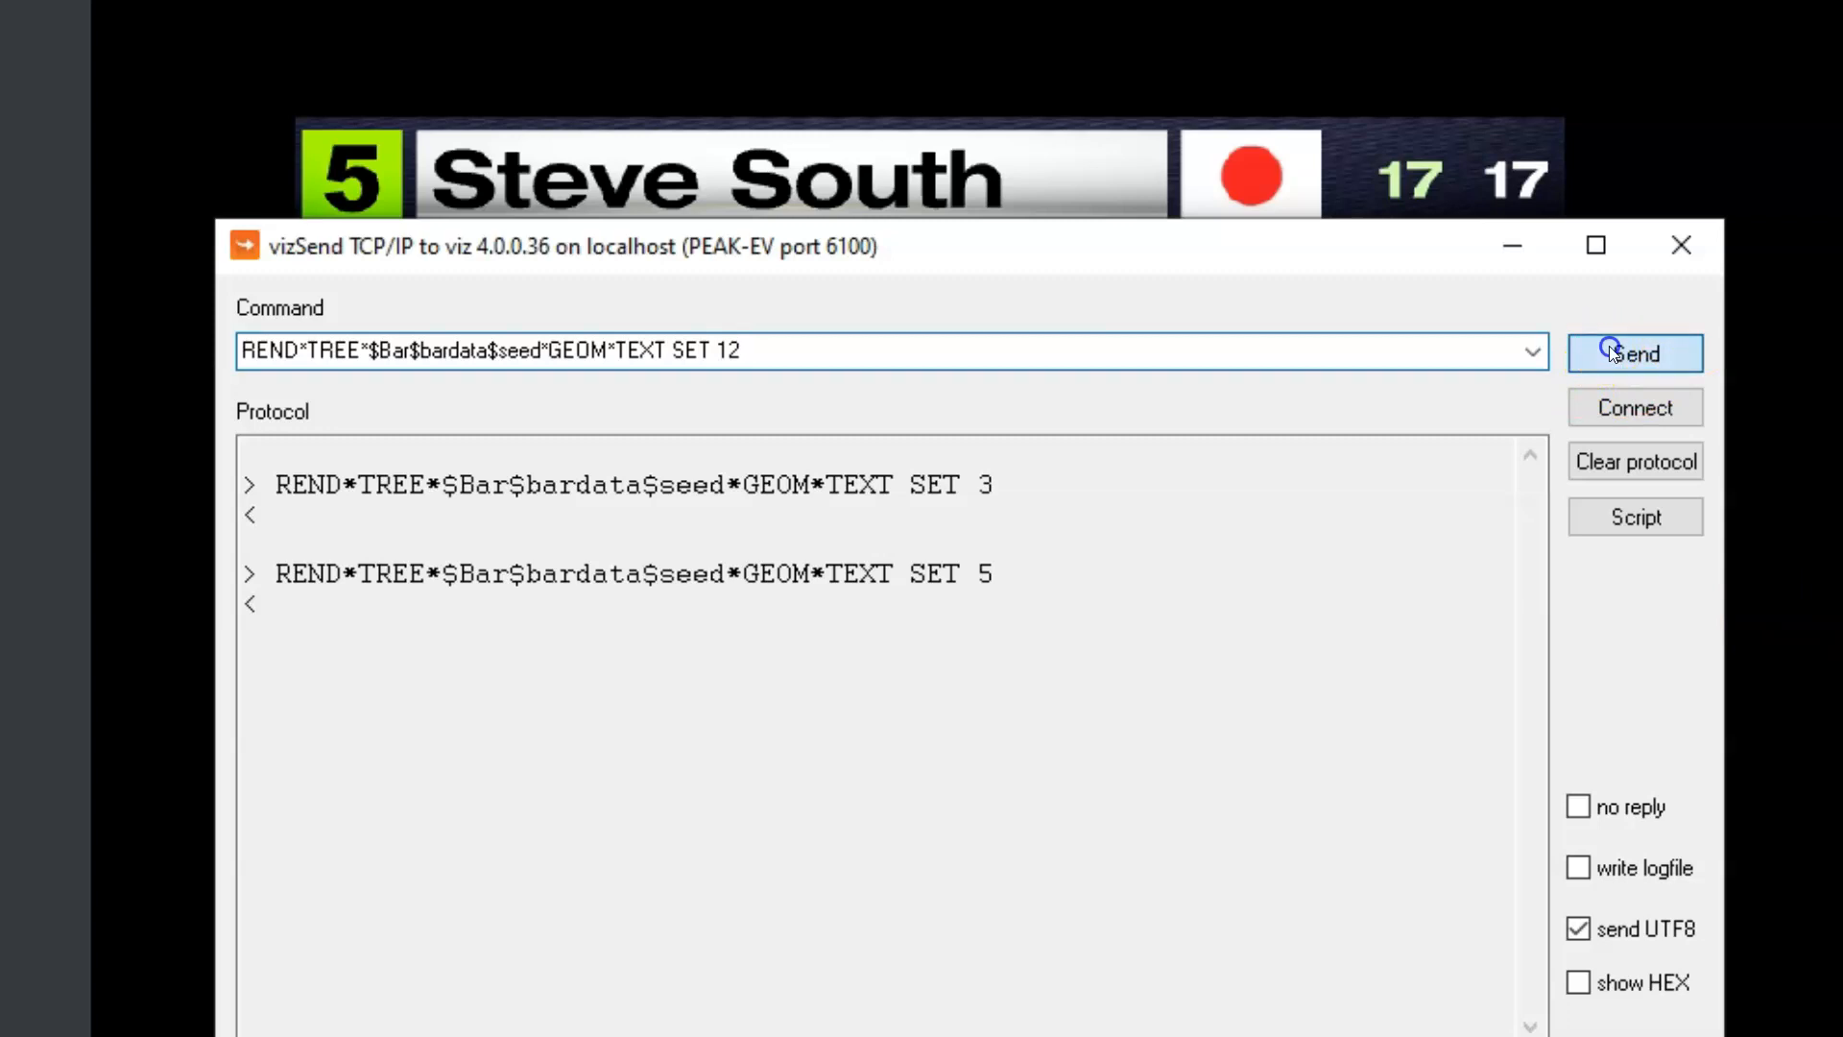
# Change the value in the seed command to 4 and send it
pyautogui.click(740, 356)
pyautogui.click(729, 355)
pyautogui.doubleClick(719, 355)
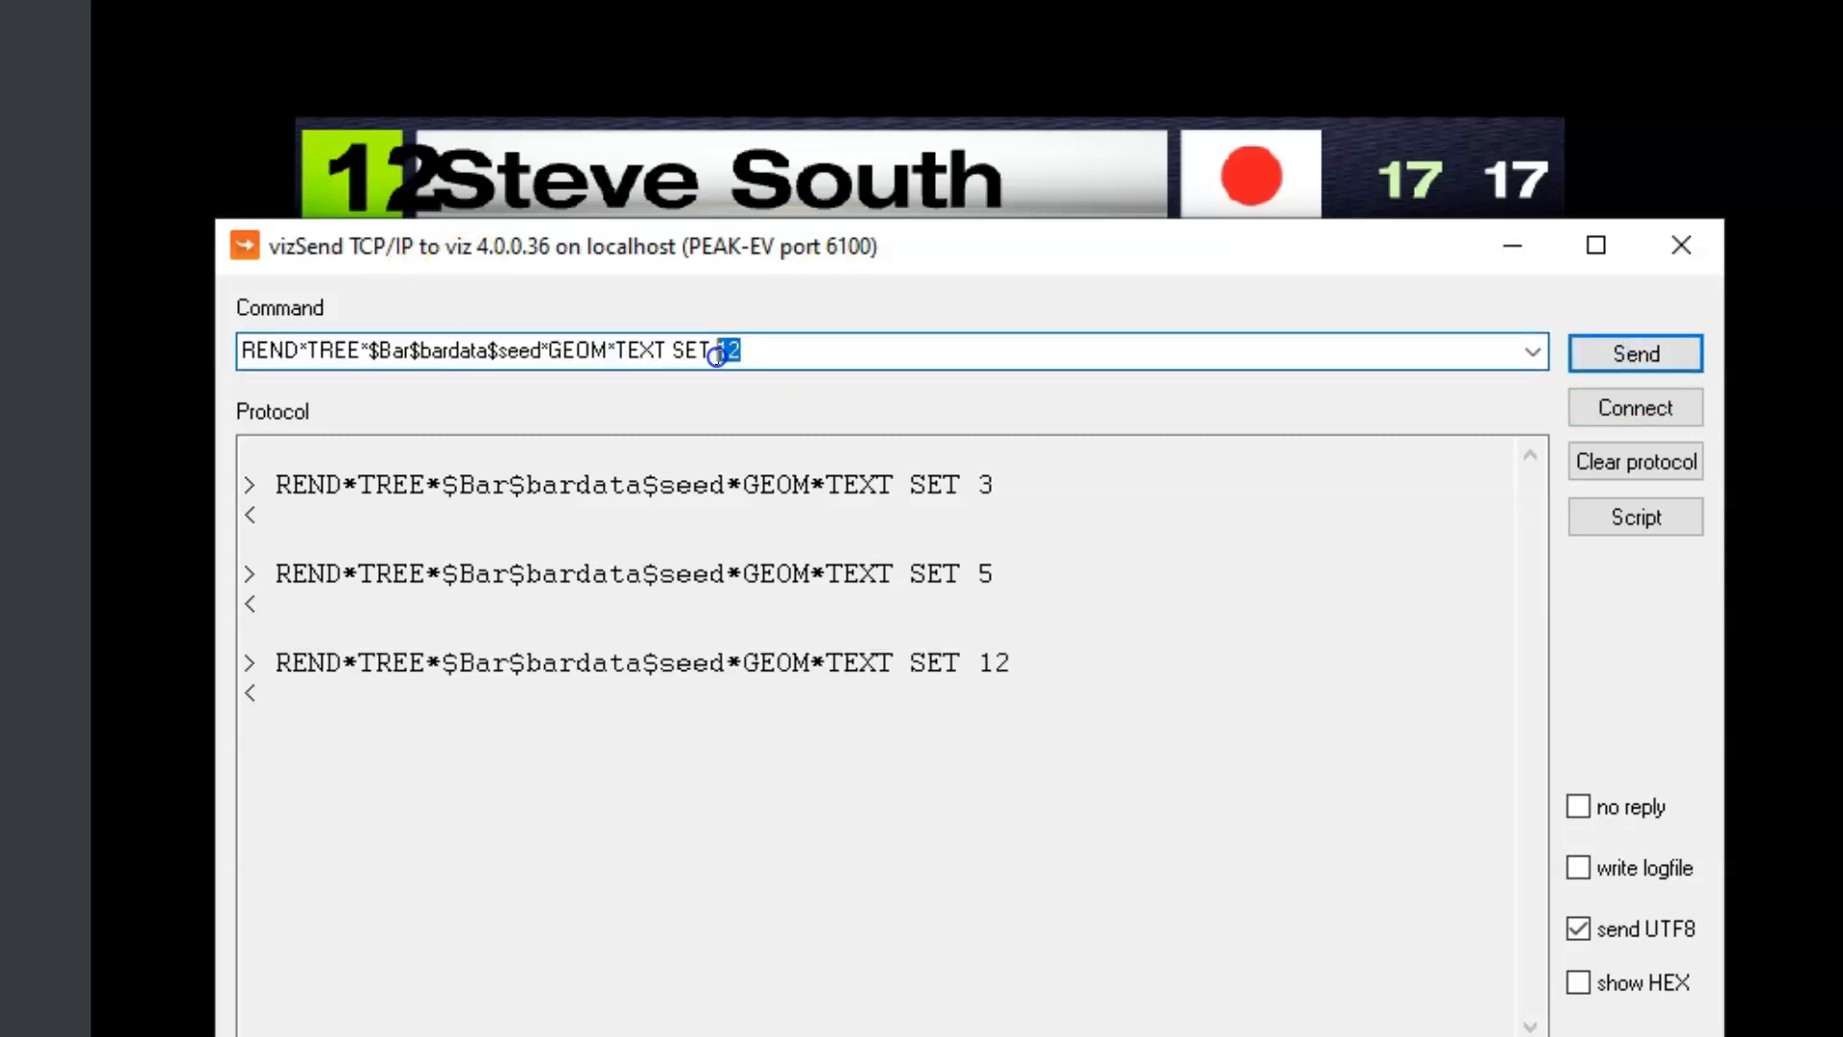
pyautogui.press('BackSpace')
pyautogui.write('4')
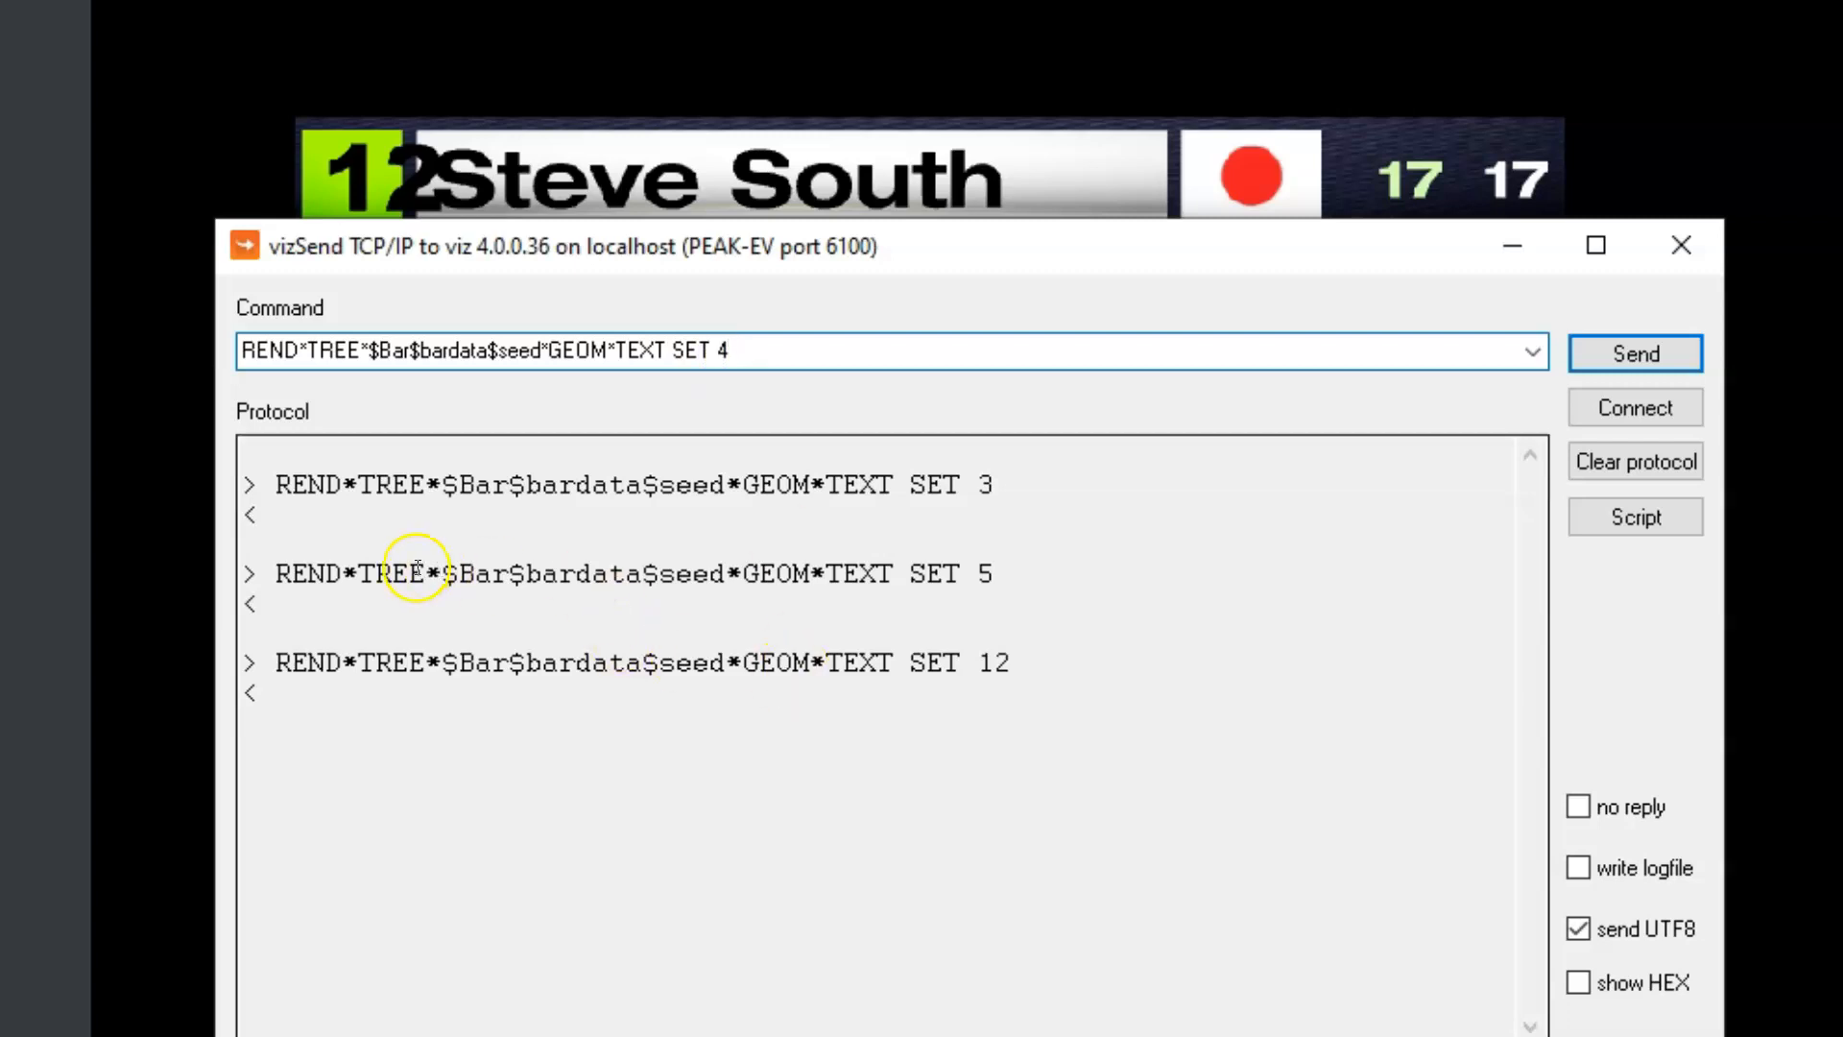
pyautogui.press('Return')
pyautogui.click(1010, 754)
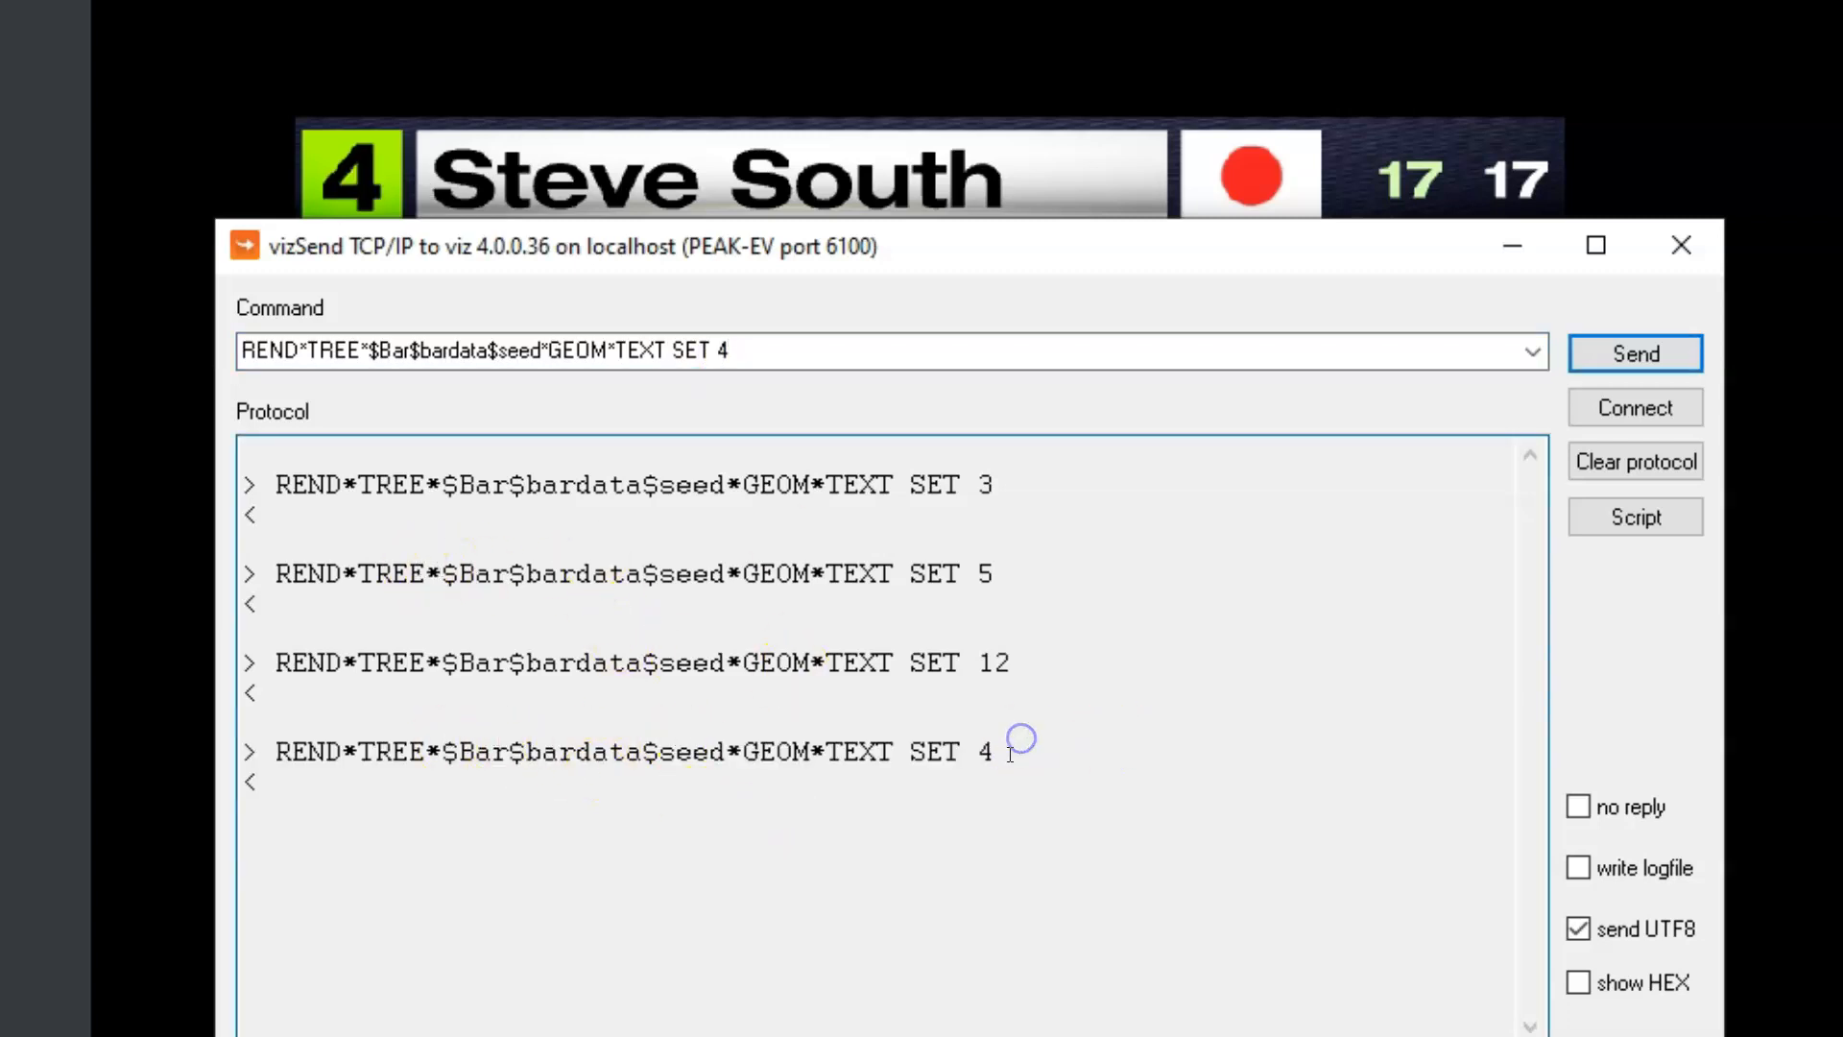
# Copy the REND*TREE*$Bar$bardata$name*GEOM*TEXT SET line from multi1.txt and send it from Viz Send to replace the bar's player name
pyautogui.click(1086, 838)
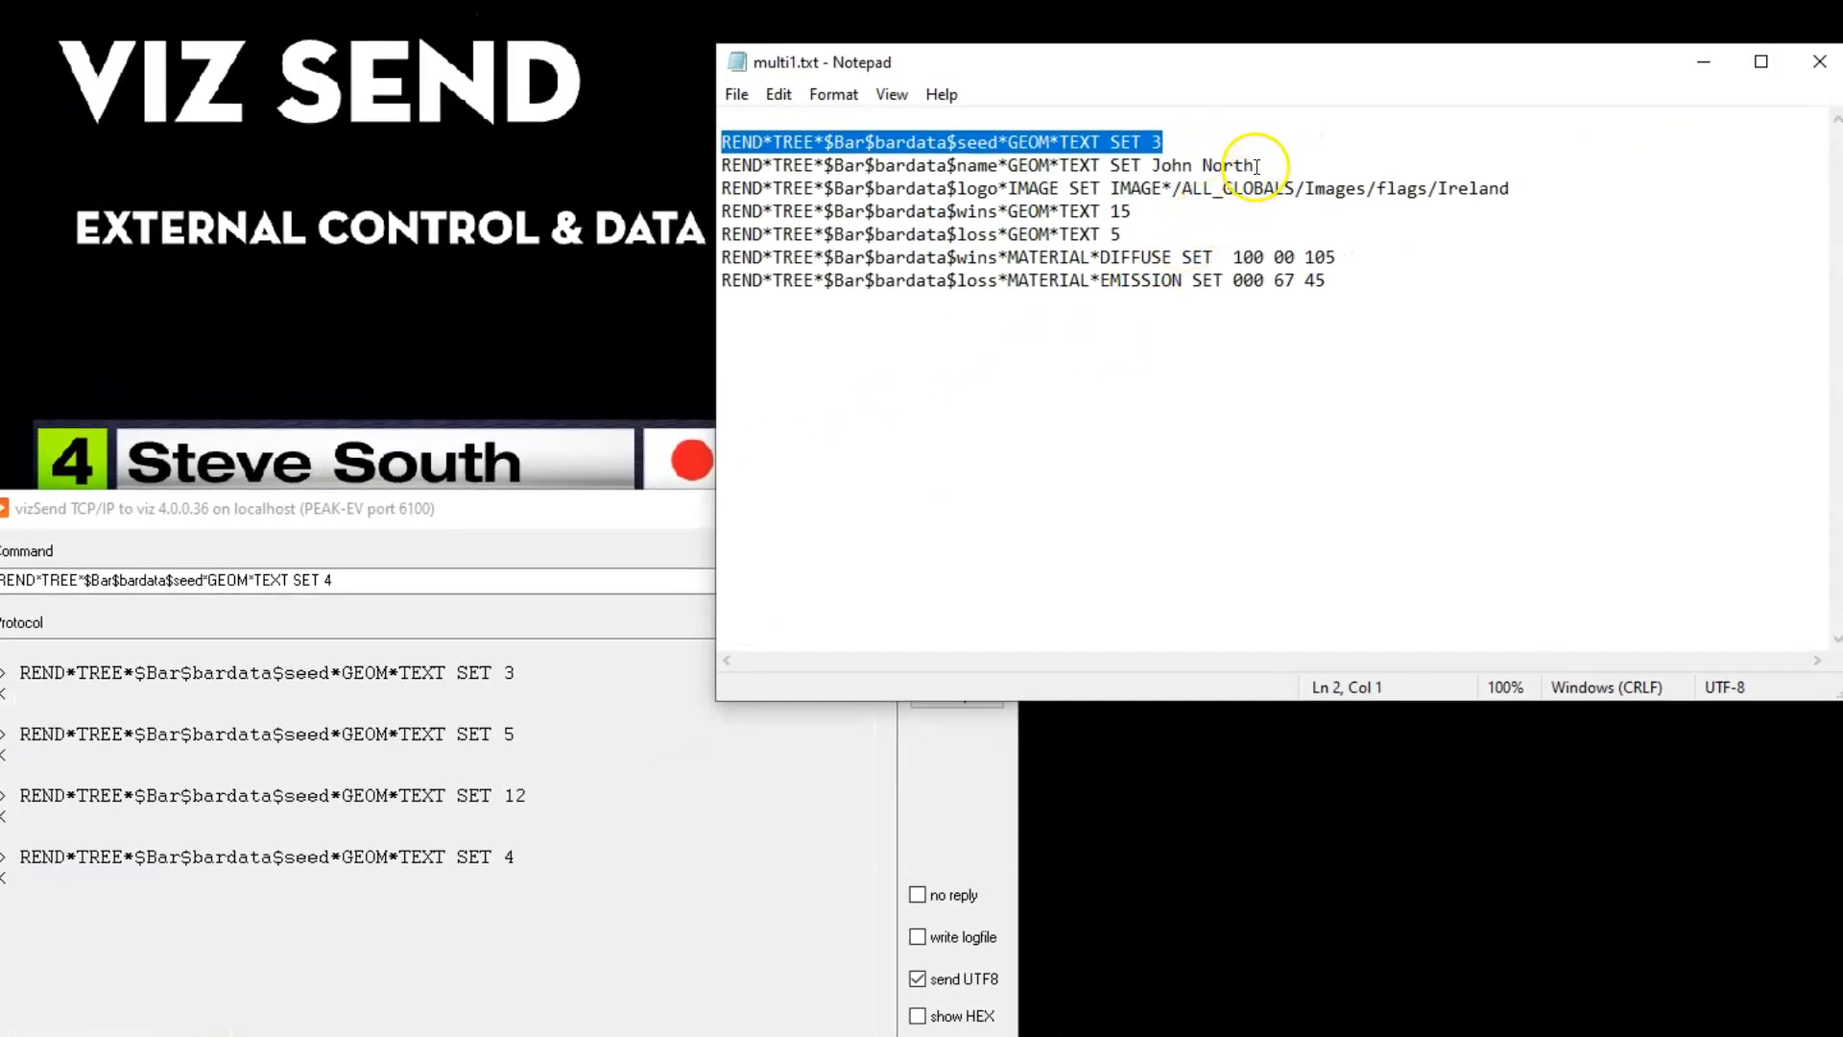
pyautogui.moveTo(1252, 165); pyautogui.dragTo(720, 166)
pyautogui.hotkey('ctrl', 'c')
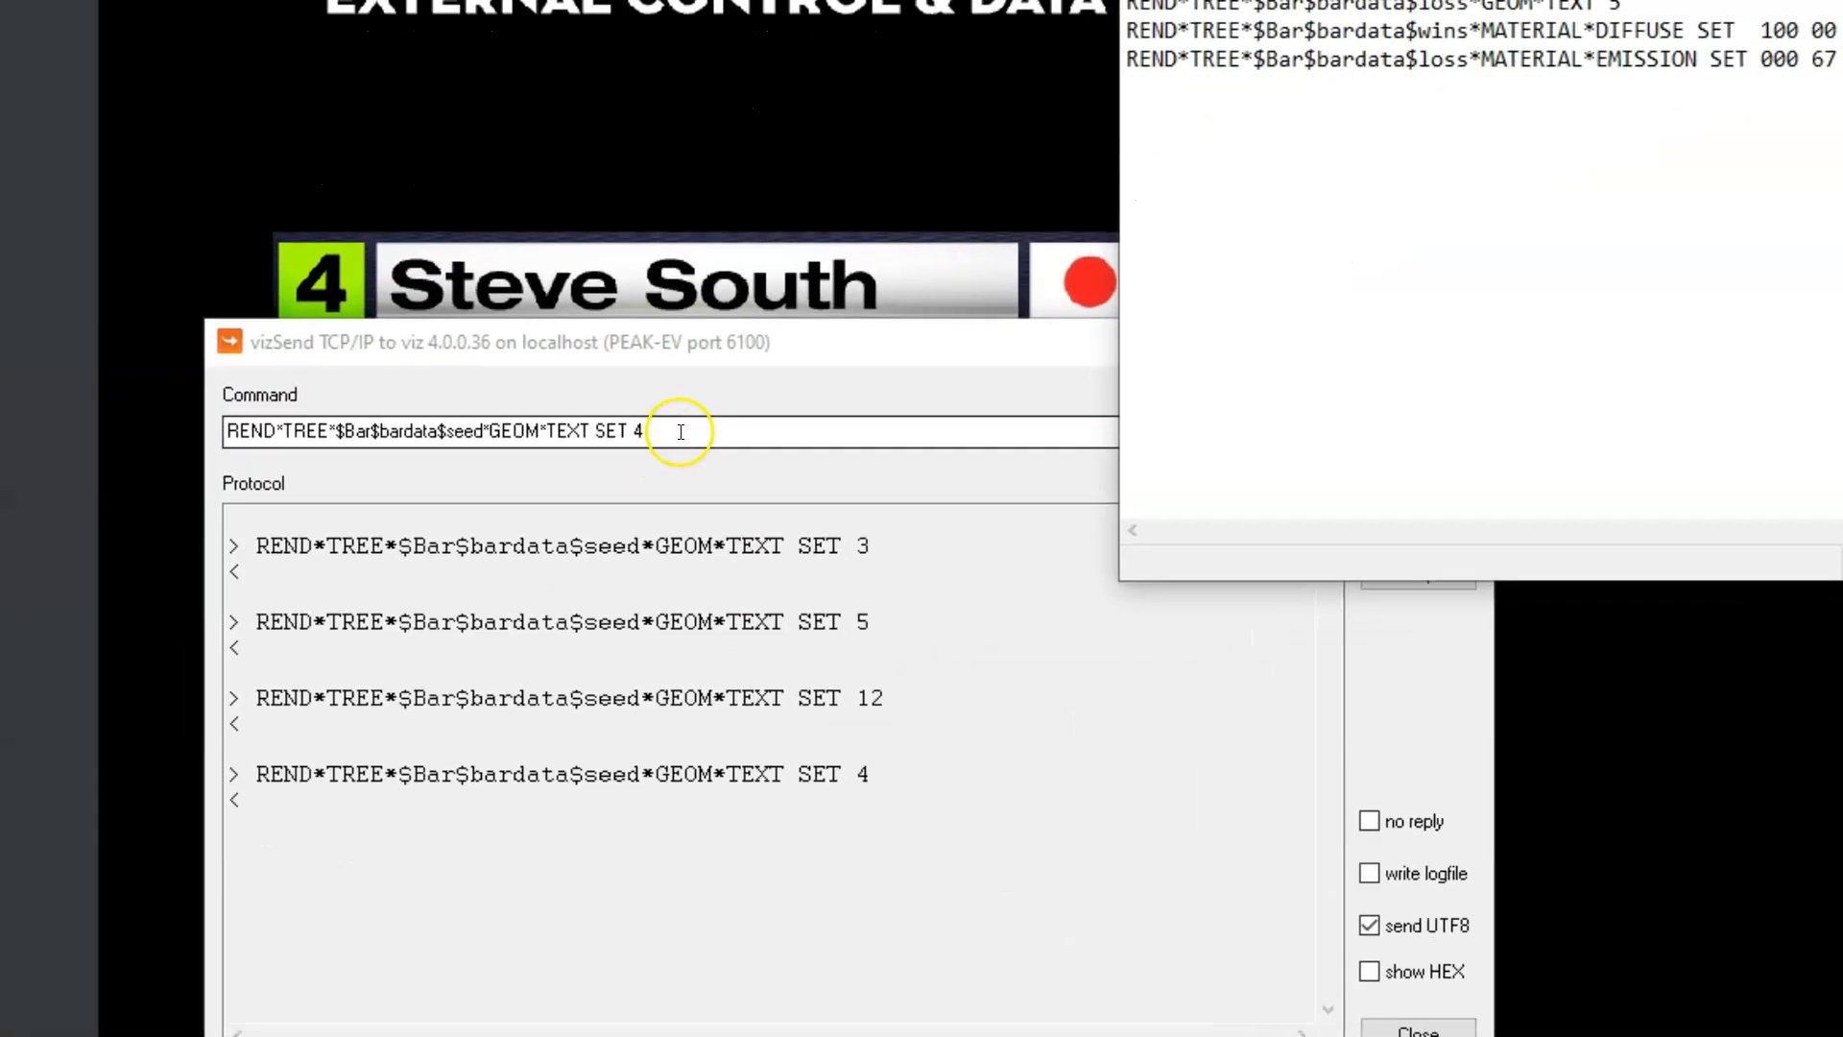
pyautogui.click(680, 434)
pyautogui.click(685, 428)
pyautogui.moveTo(684, 428); pyautogui.dragTo(0, 463)
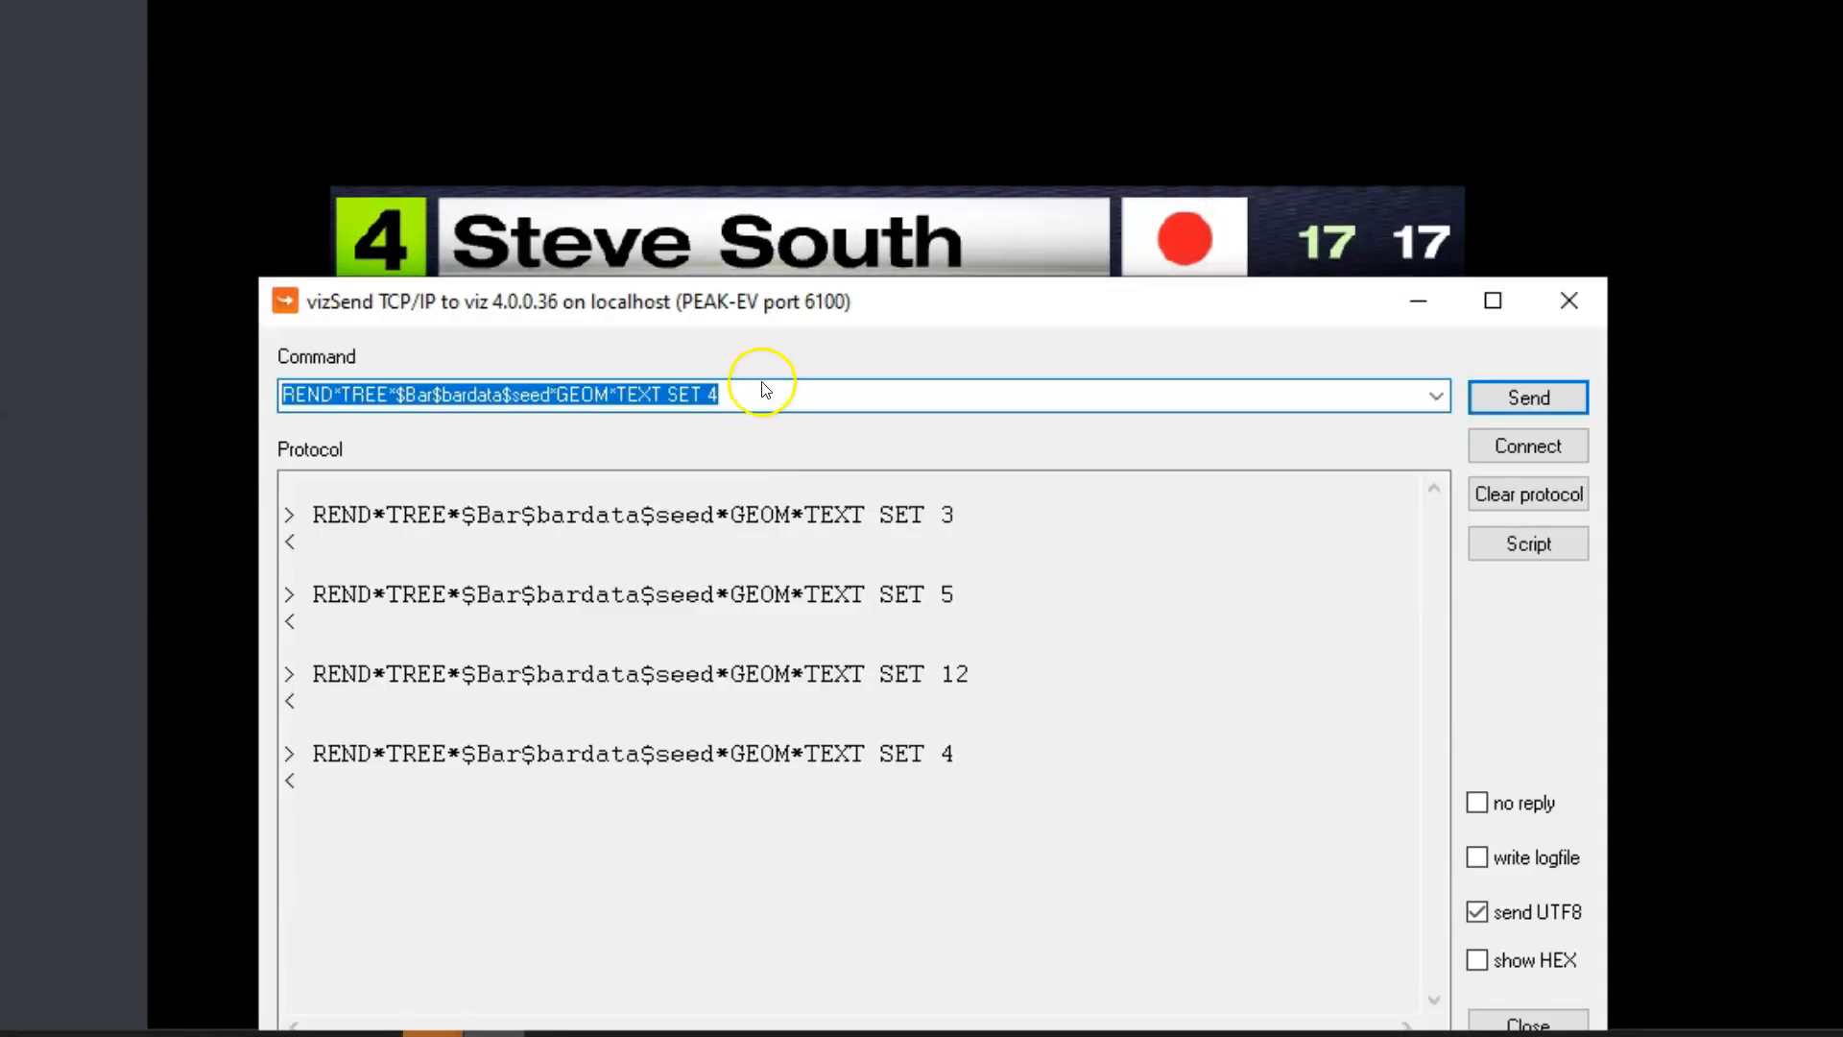
pyautogui.moveTo(879, 303); pyautogui.dragTo(884, 333)
pyautogui.hotkey('ctrl', 'v')
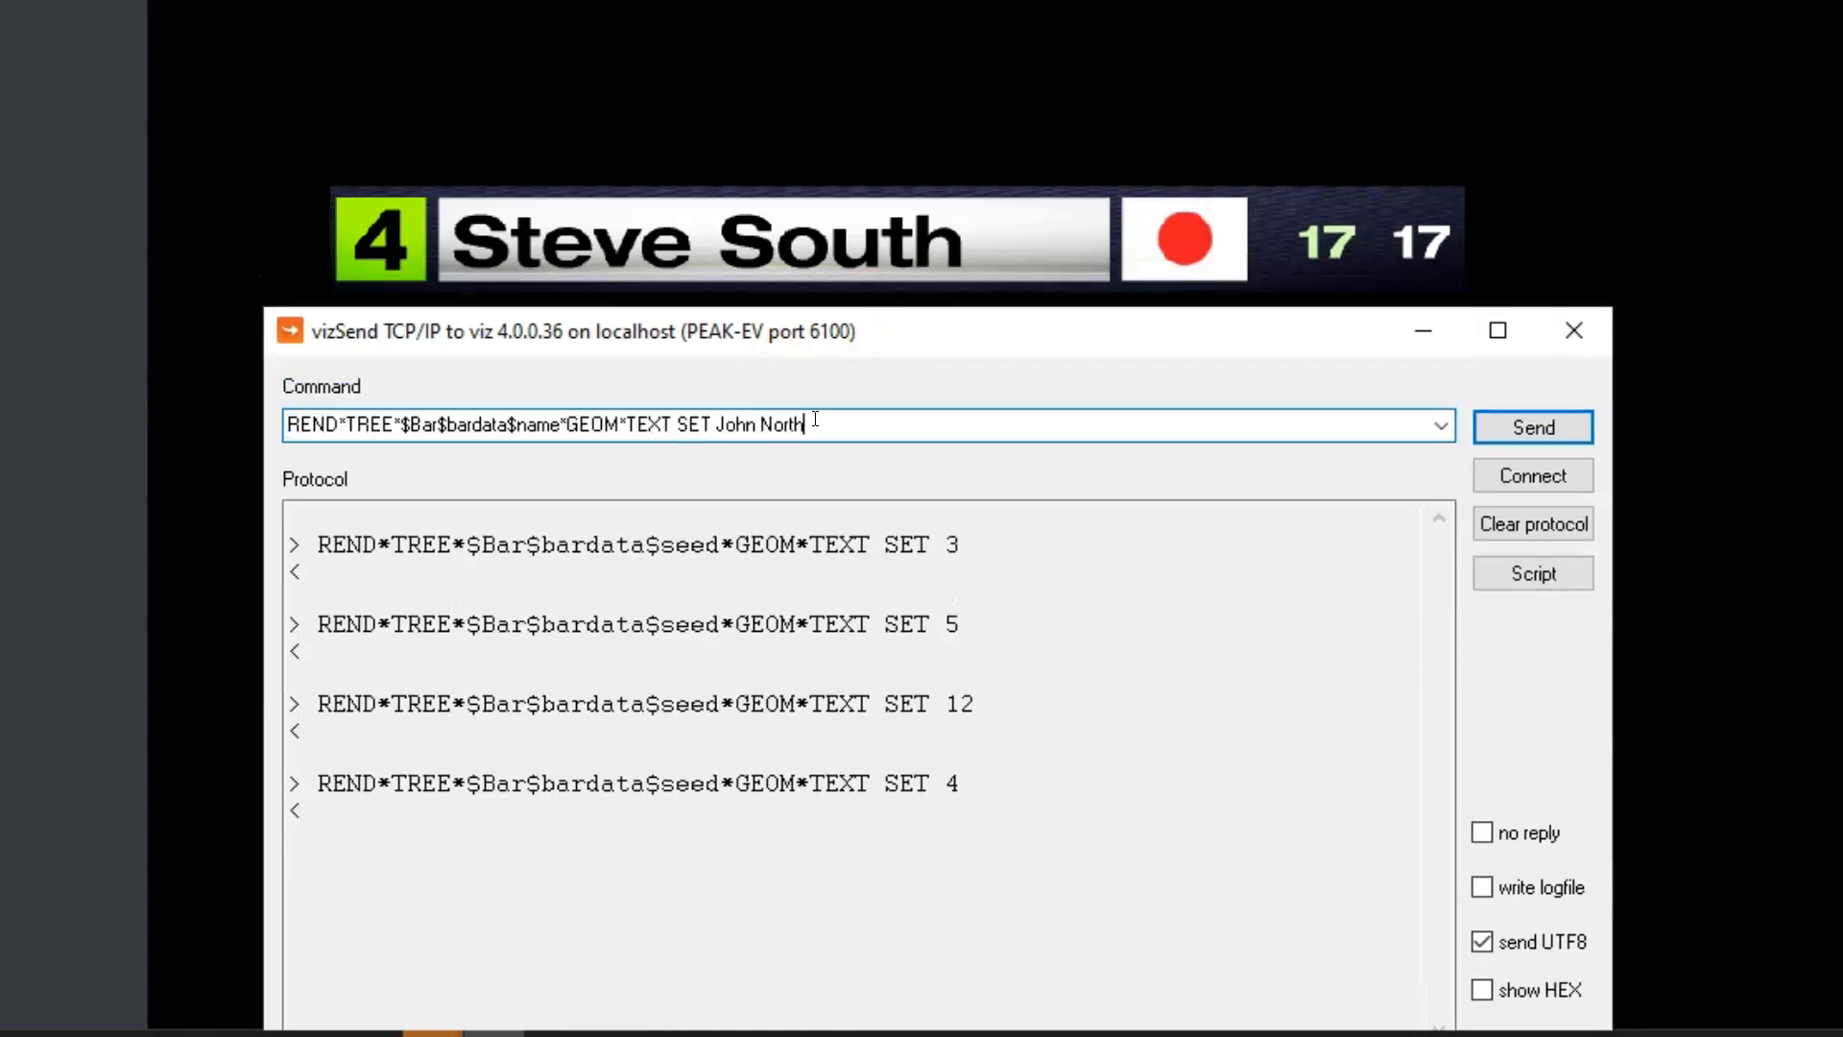
pyautogui.click(1526, 425)
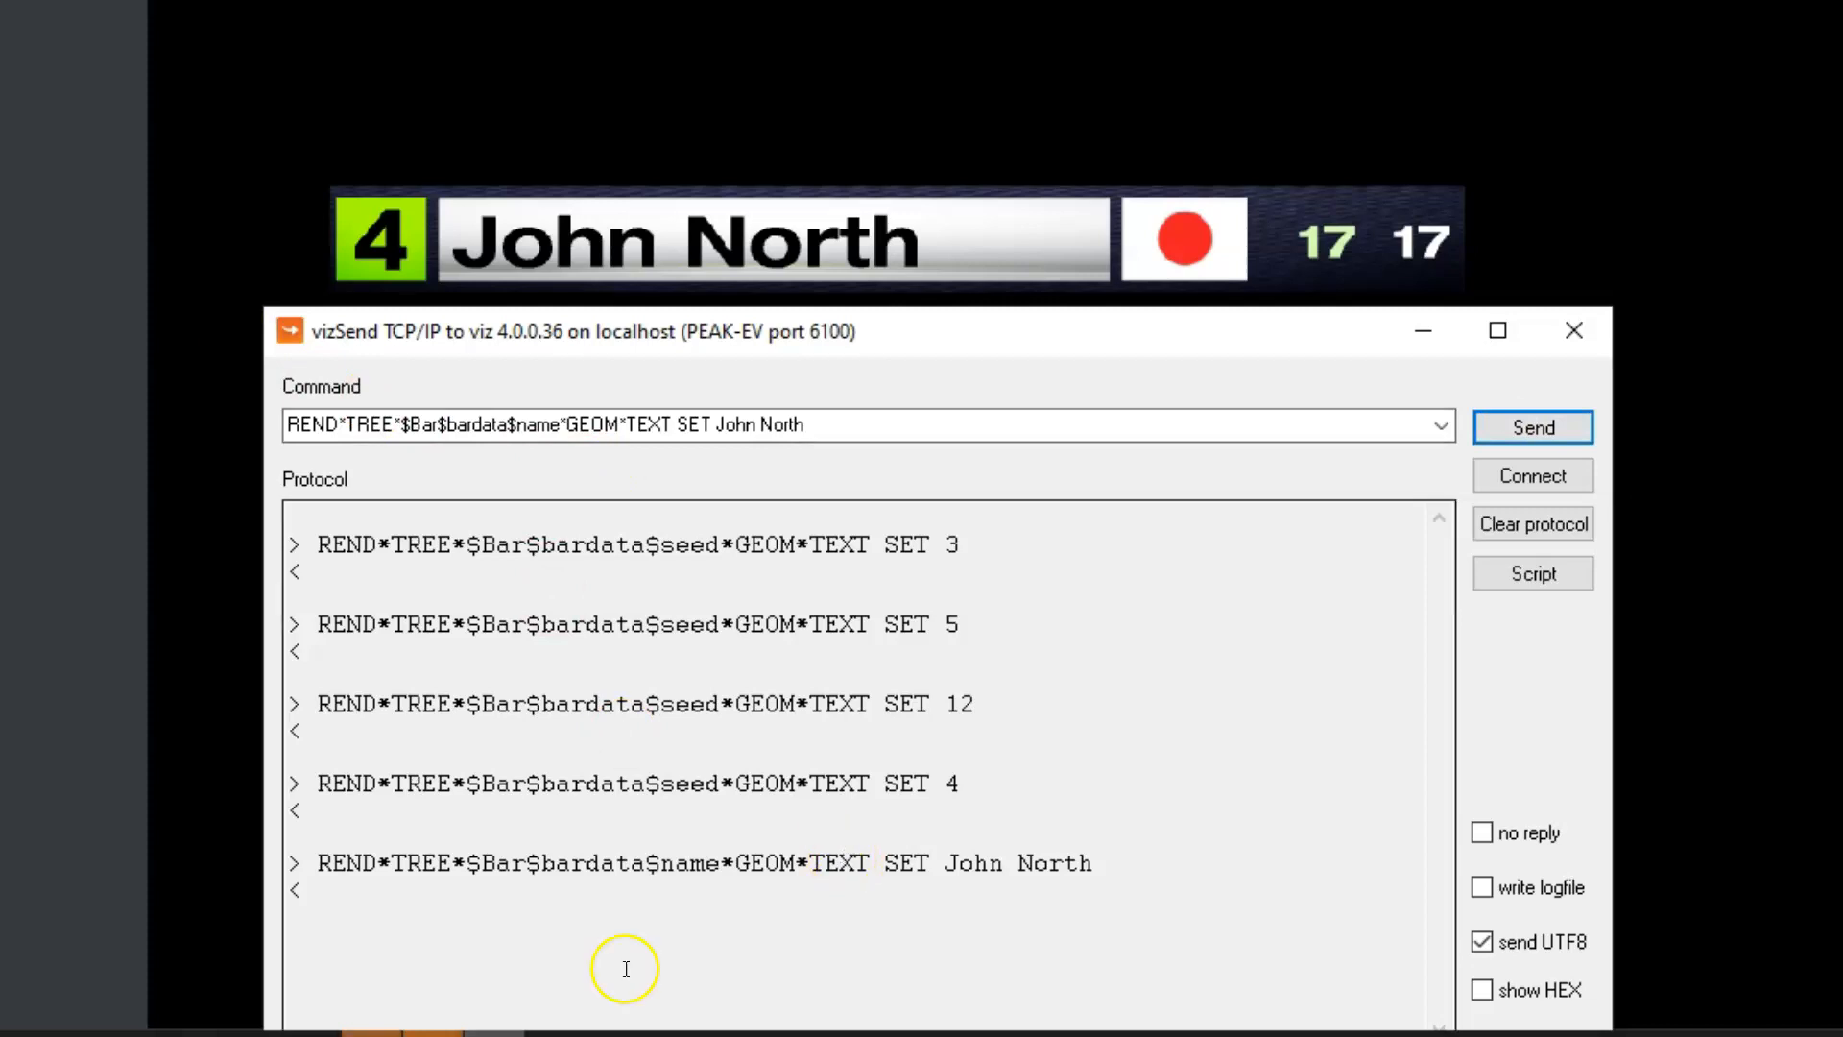
# Copy the logo command with image path /ALL_GLOBALS/Images/flags/Ireland from multi1.txt and send it from Viz Send to change the bar's flag
pyautogui.click(249, 1033)
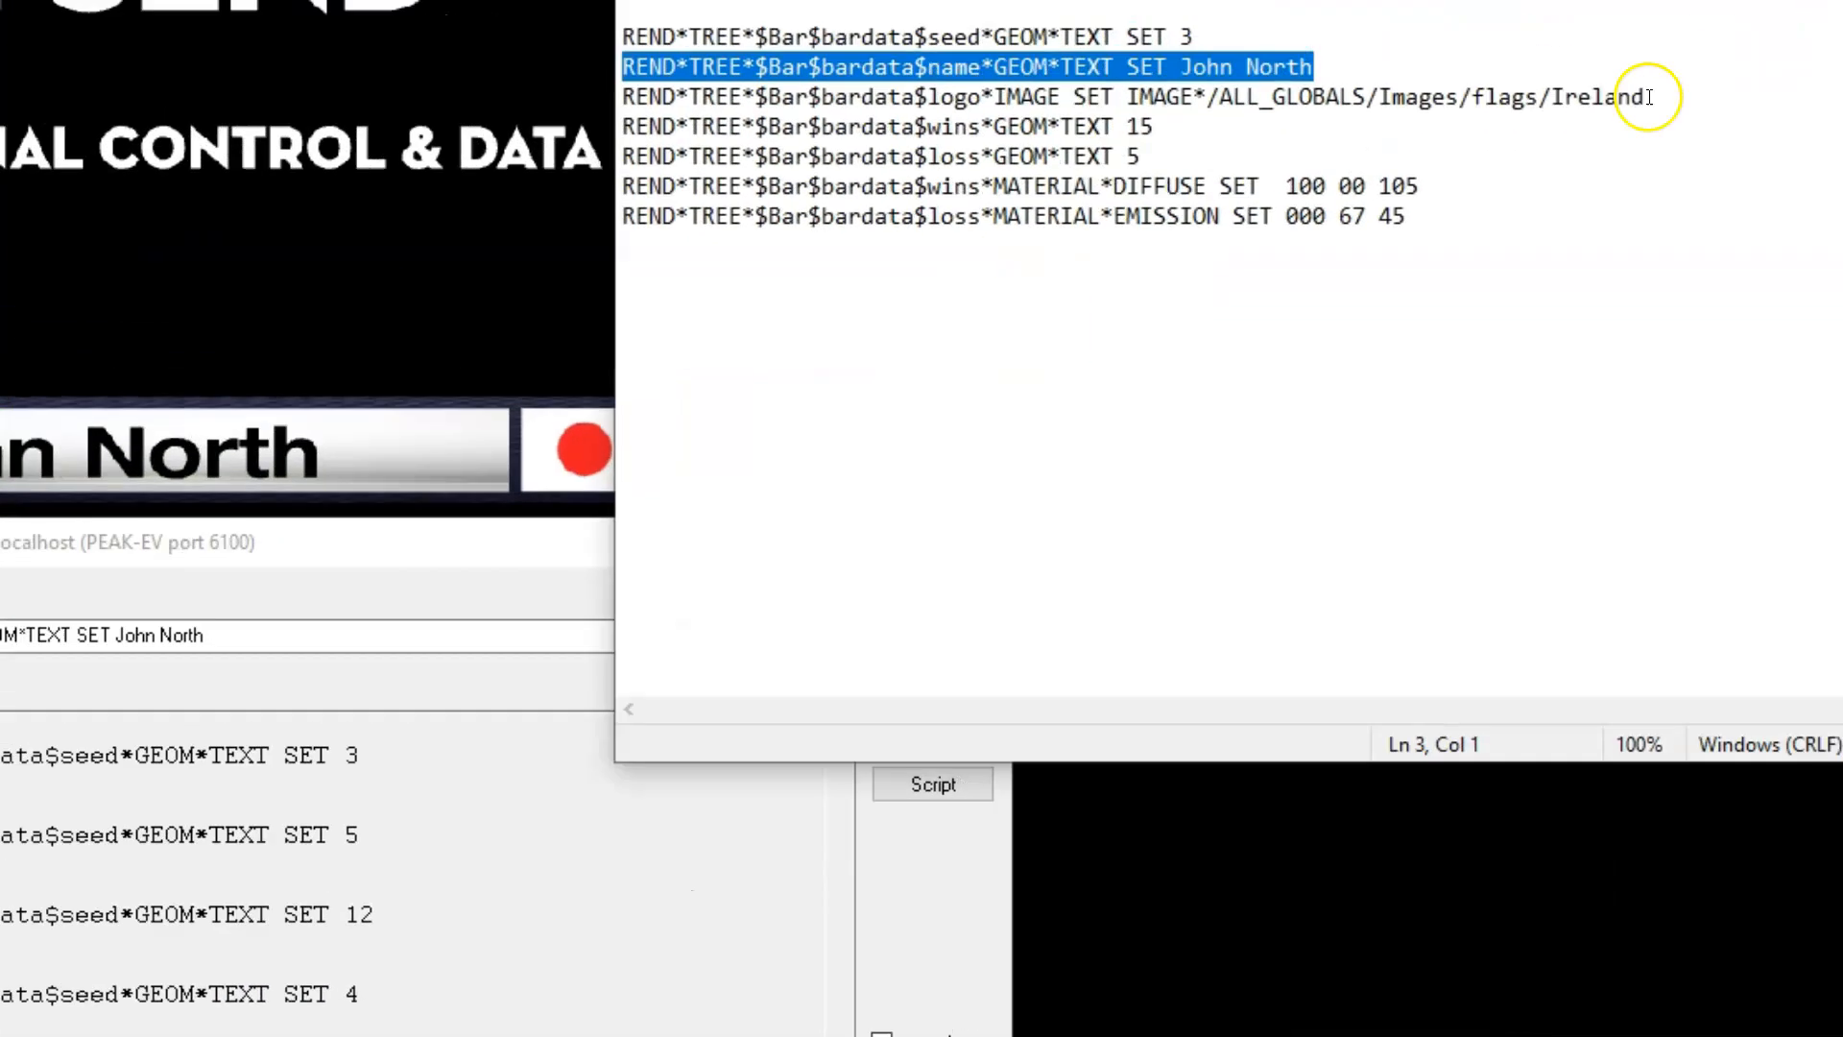
pyautogui.moveTo(339, 223); pyautogui.dragTo(945, 221)
pyautogui.moveTo(1361, 195); pyautogui.dragTo(339, 196)
pyautogui.hotkey('ctrl', 'c')
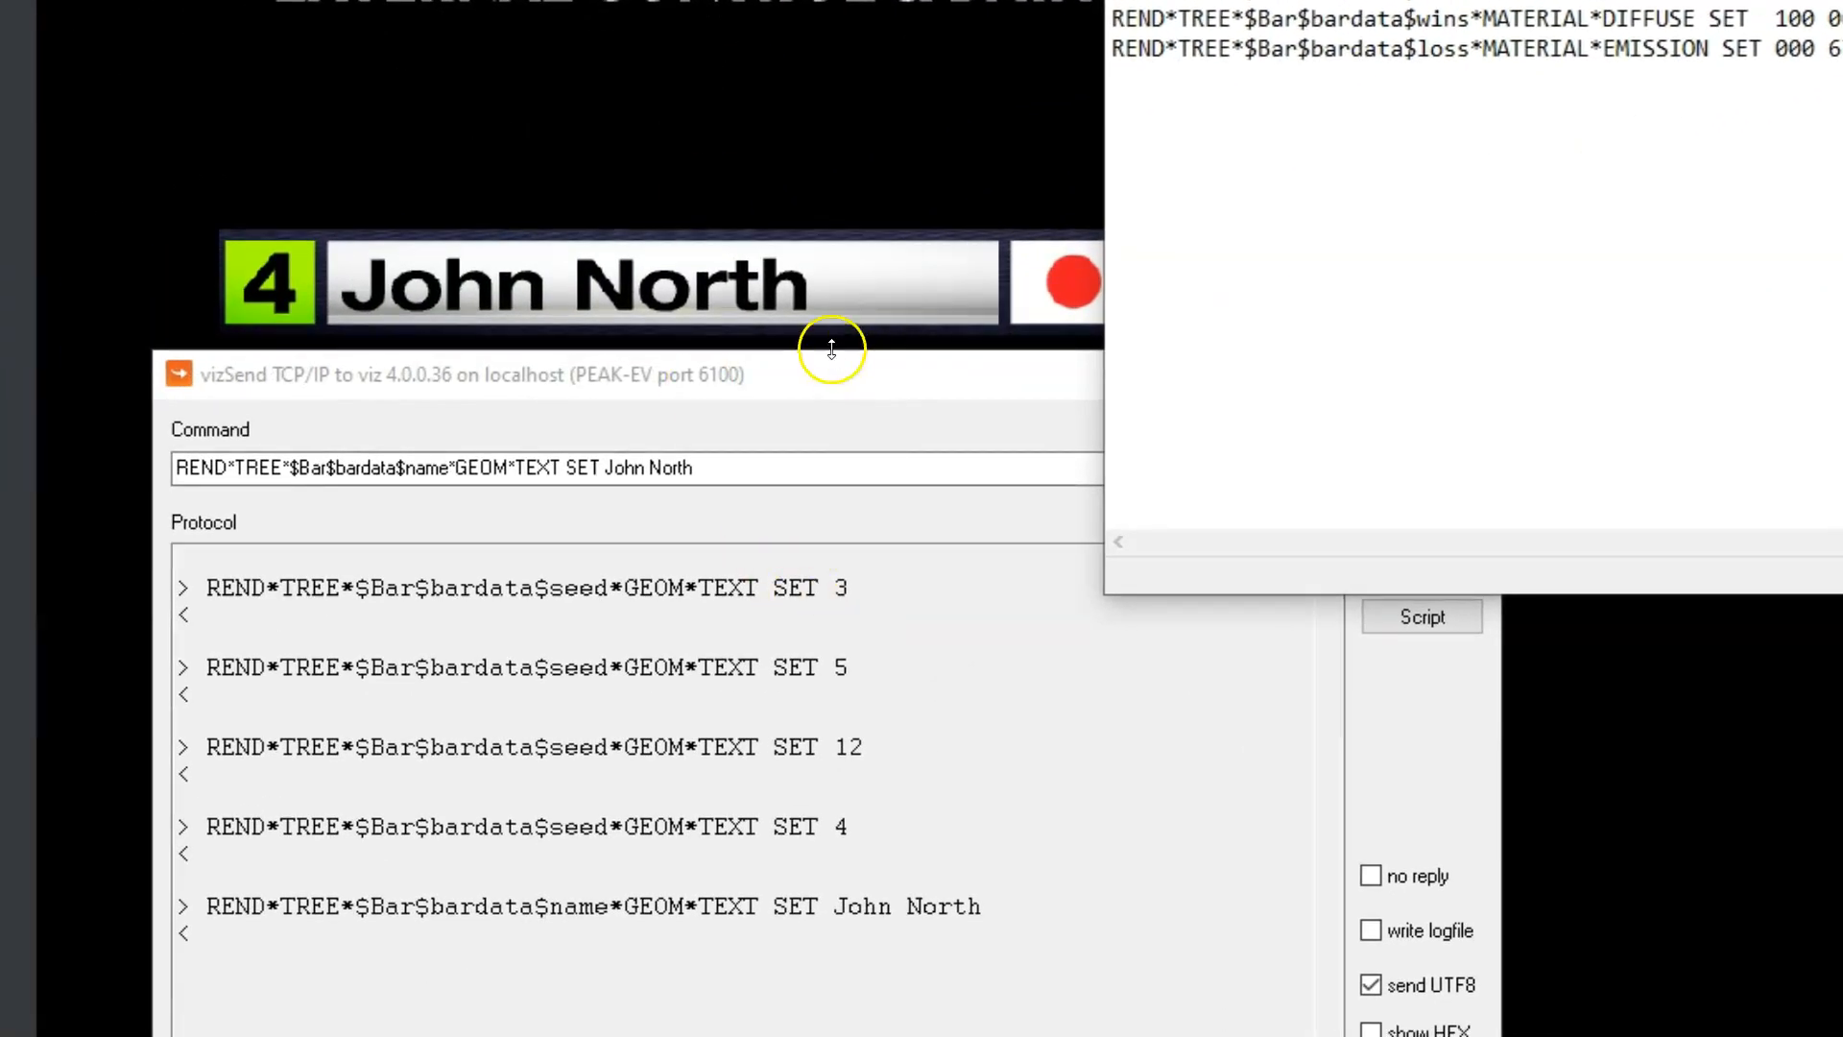
pyautogui.click(835, 374)
pyautogui.moveTo(781, 460); pyautogui.dragTo(277, 494)
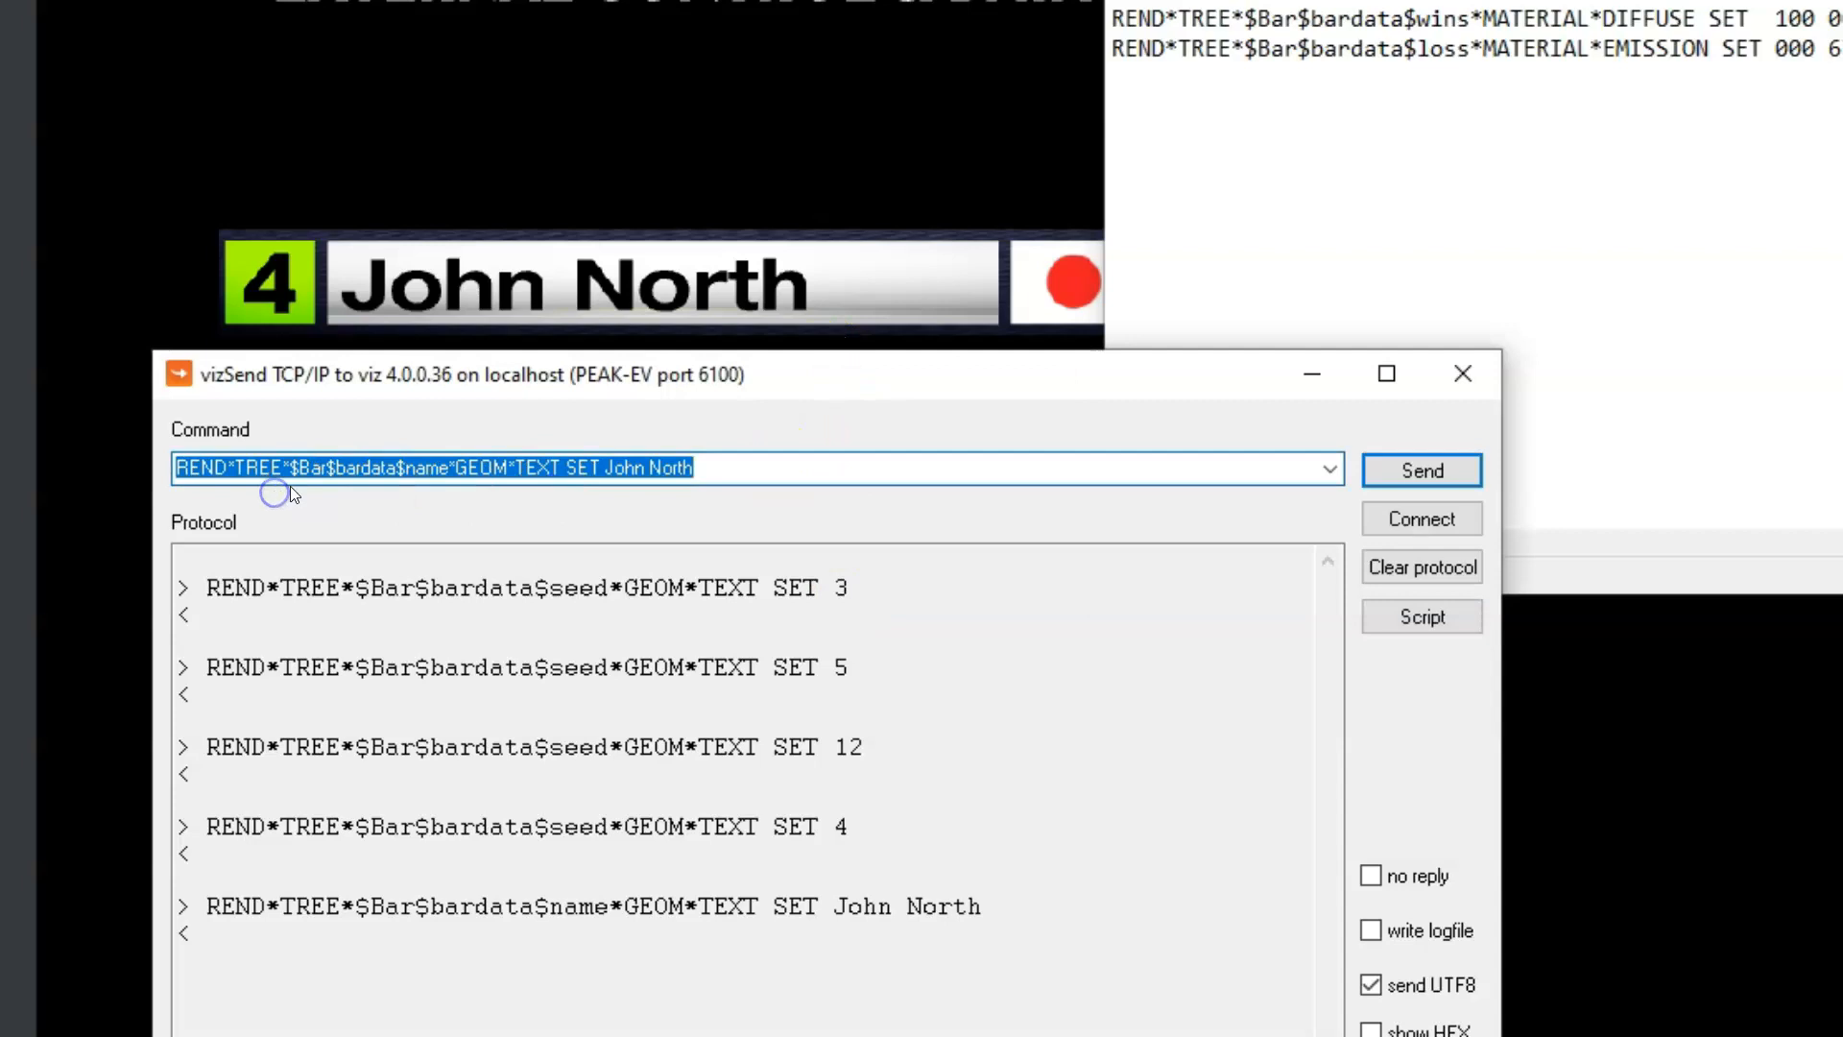
pyautogui.hotkey('ctrl', 'v')
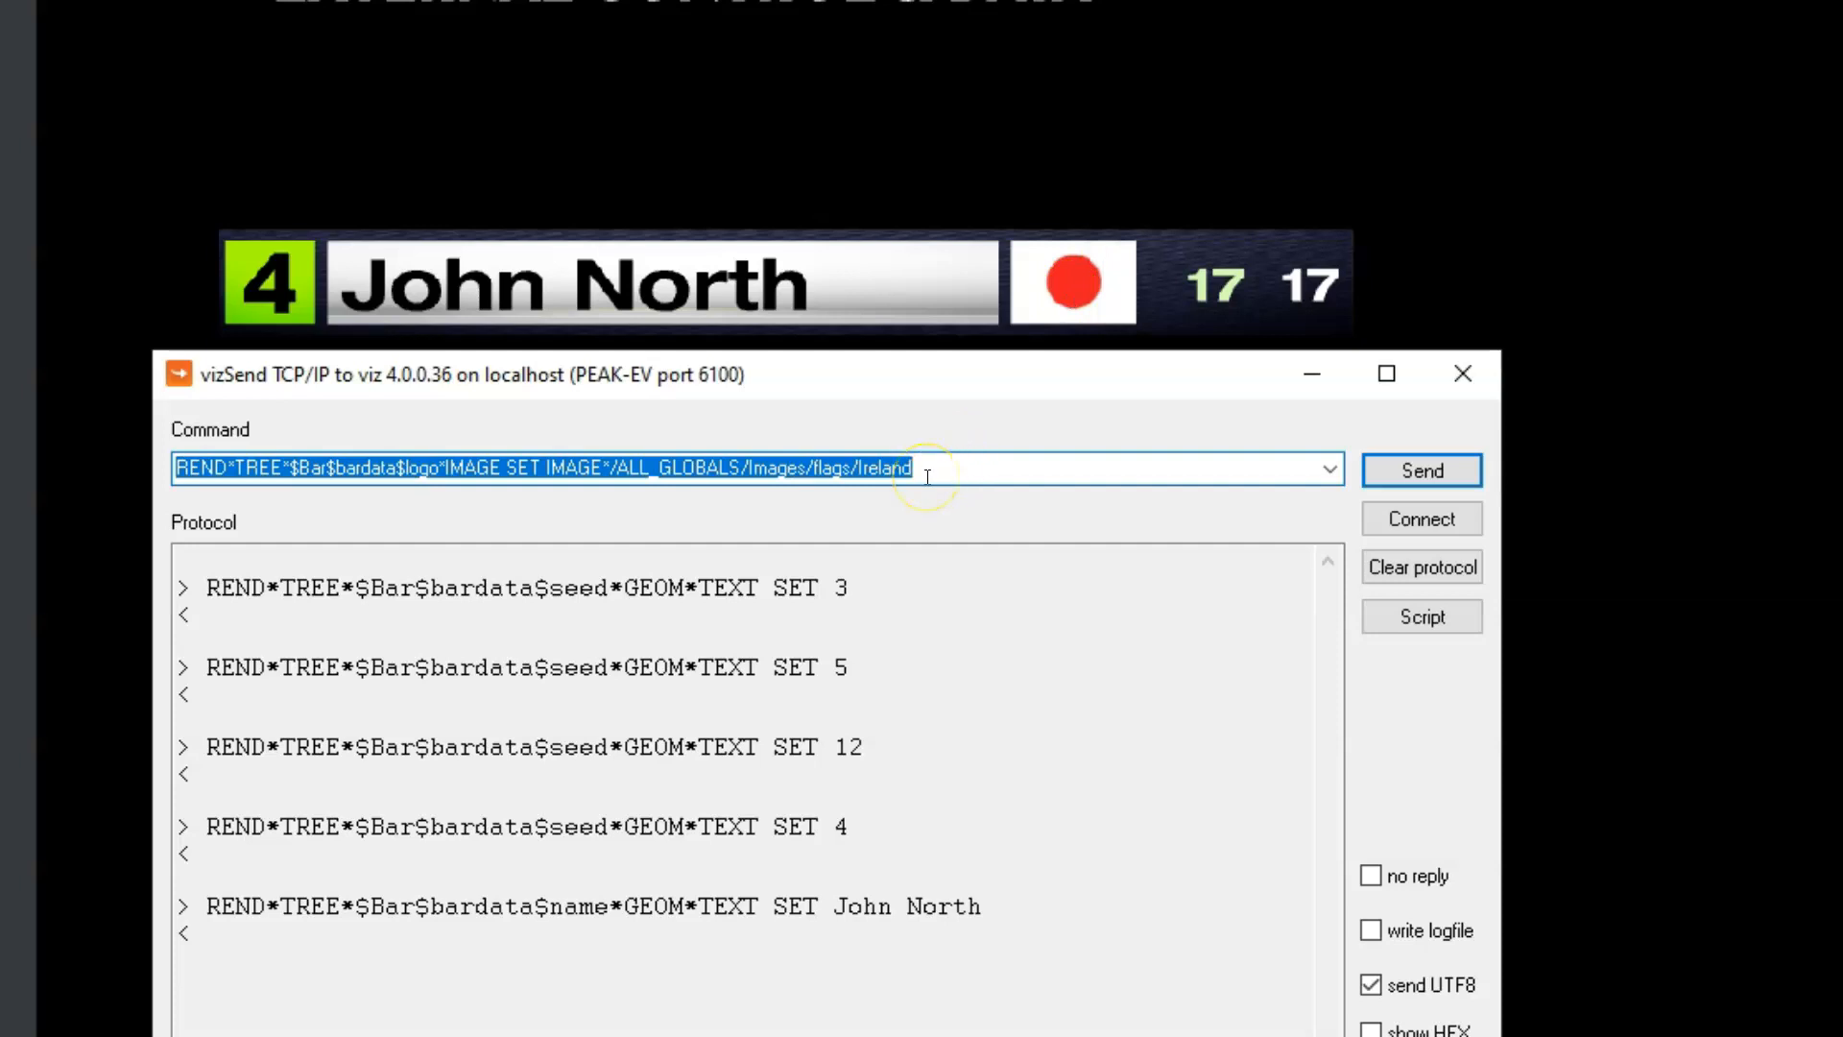
pyautogui.click(1417, 468)
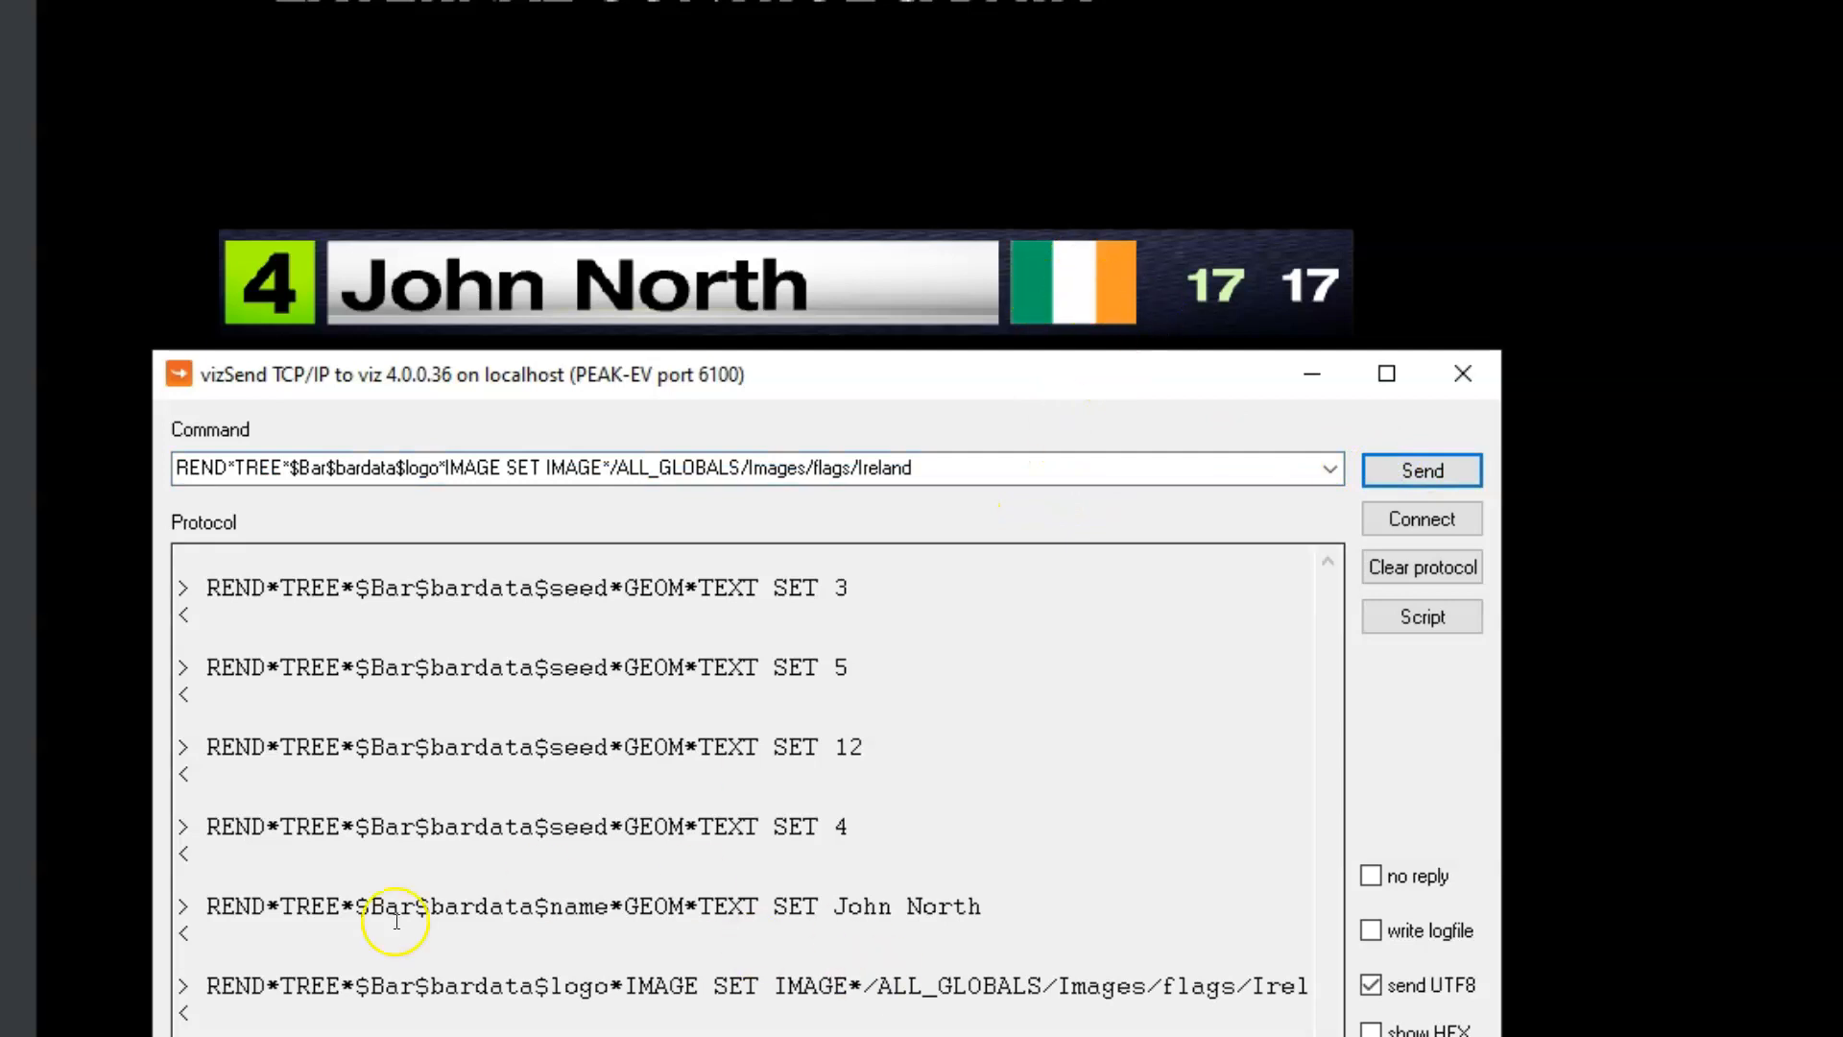
pyautogui.hotkey('alt', 'Tab')
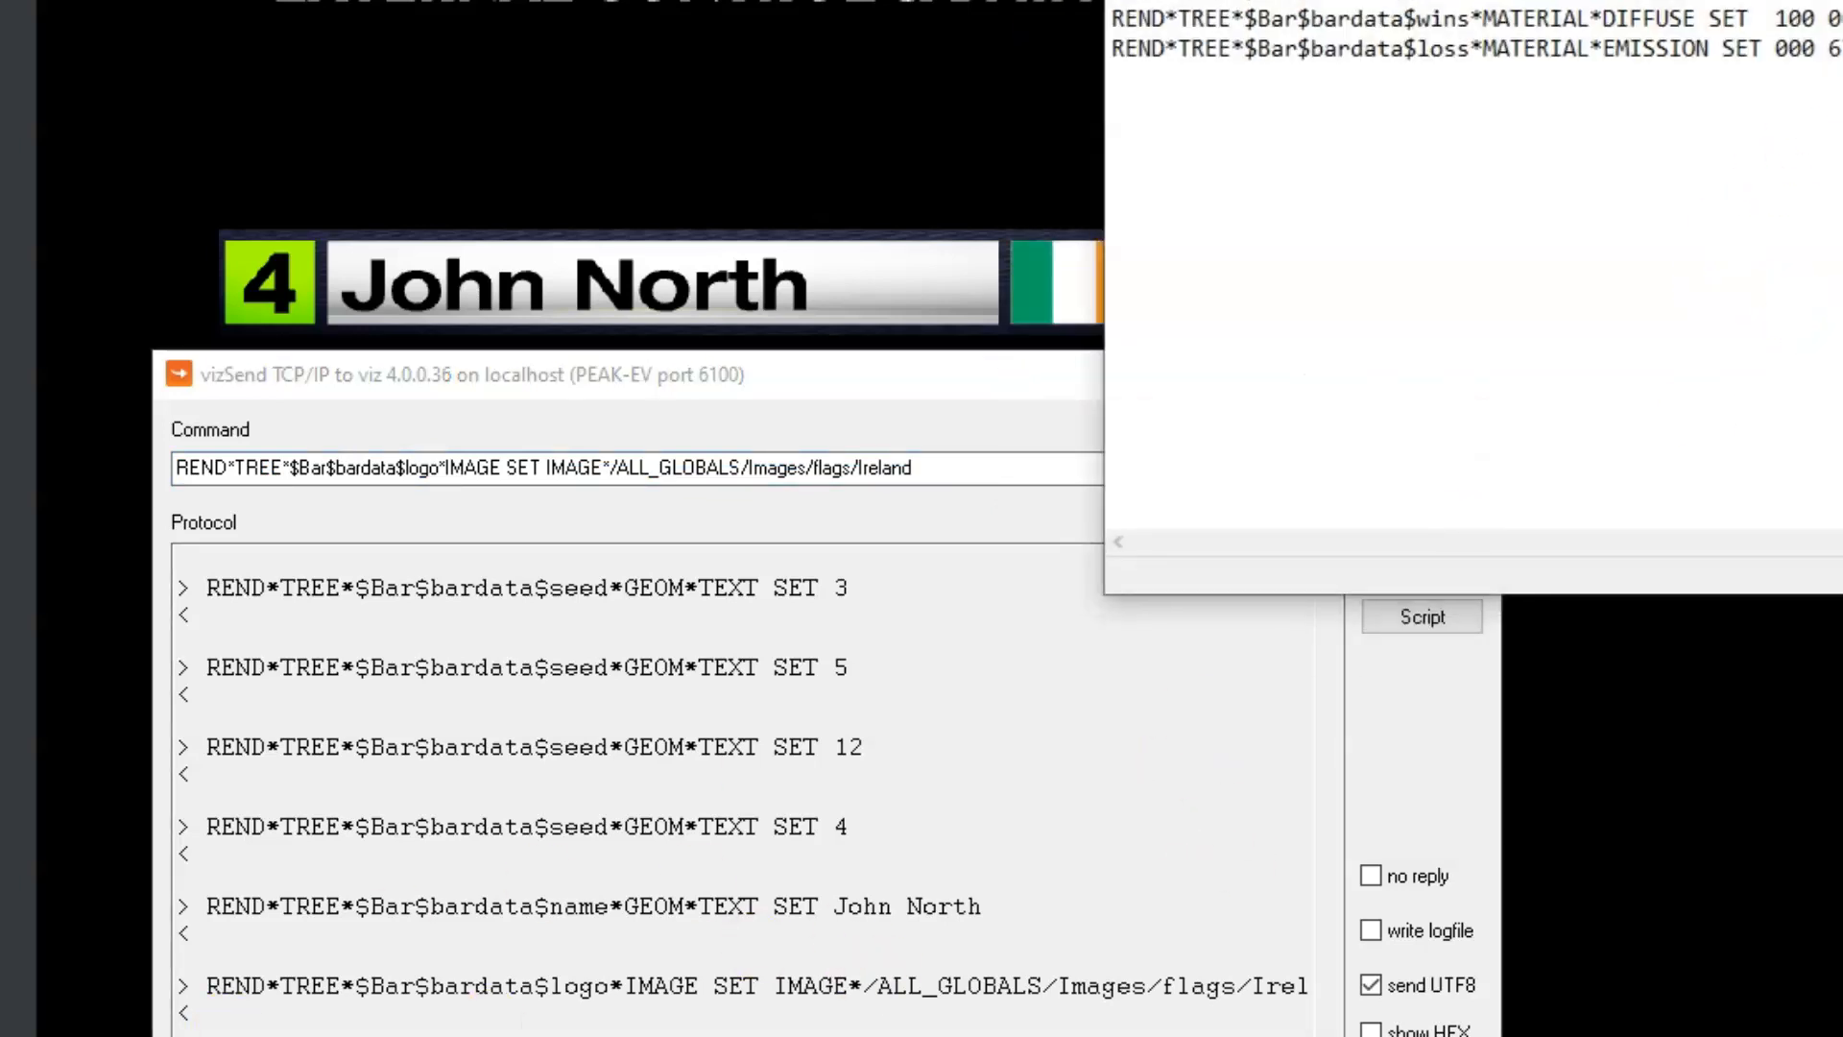
pyautogui.moveTo(1489, 65); pyautogui.dragTo(874, 192)
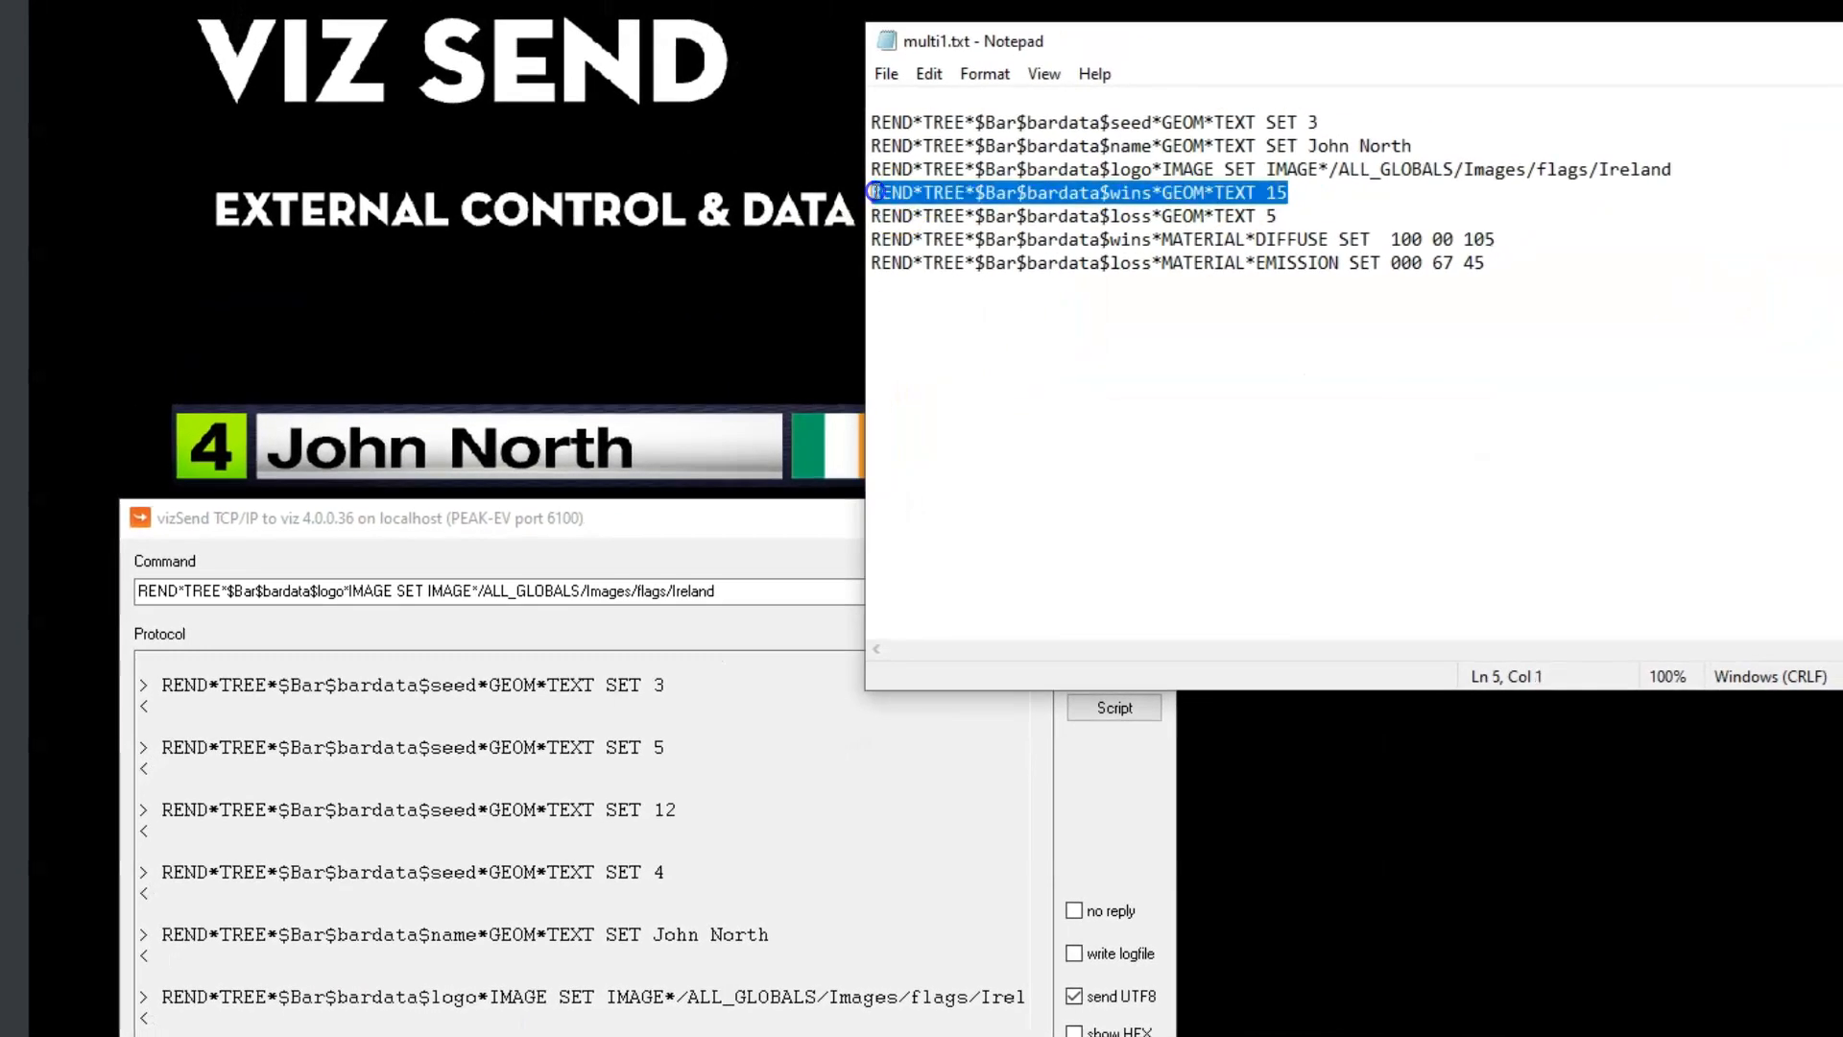
pyautogui.click(1409, 239)
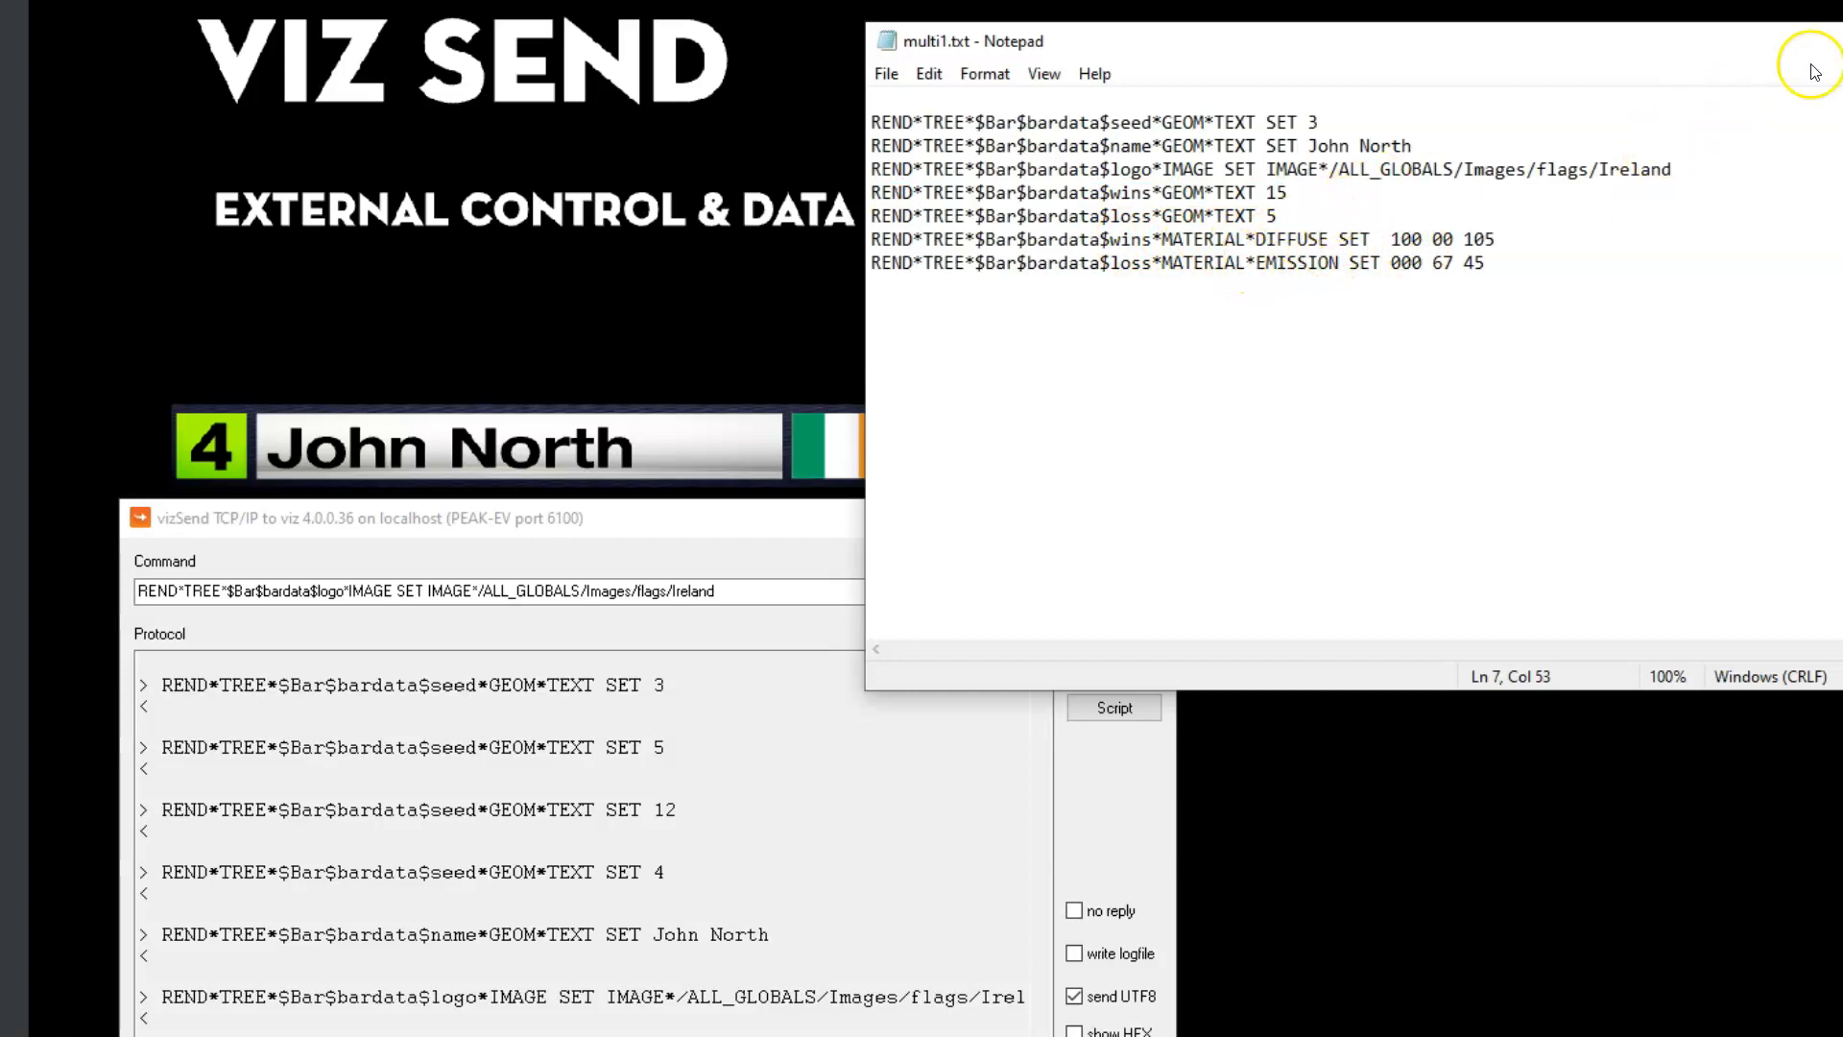
pyautogui.click(1842, 42)
pyautogui.click(744, 595)
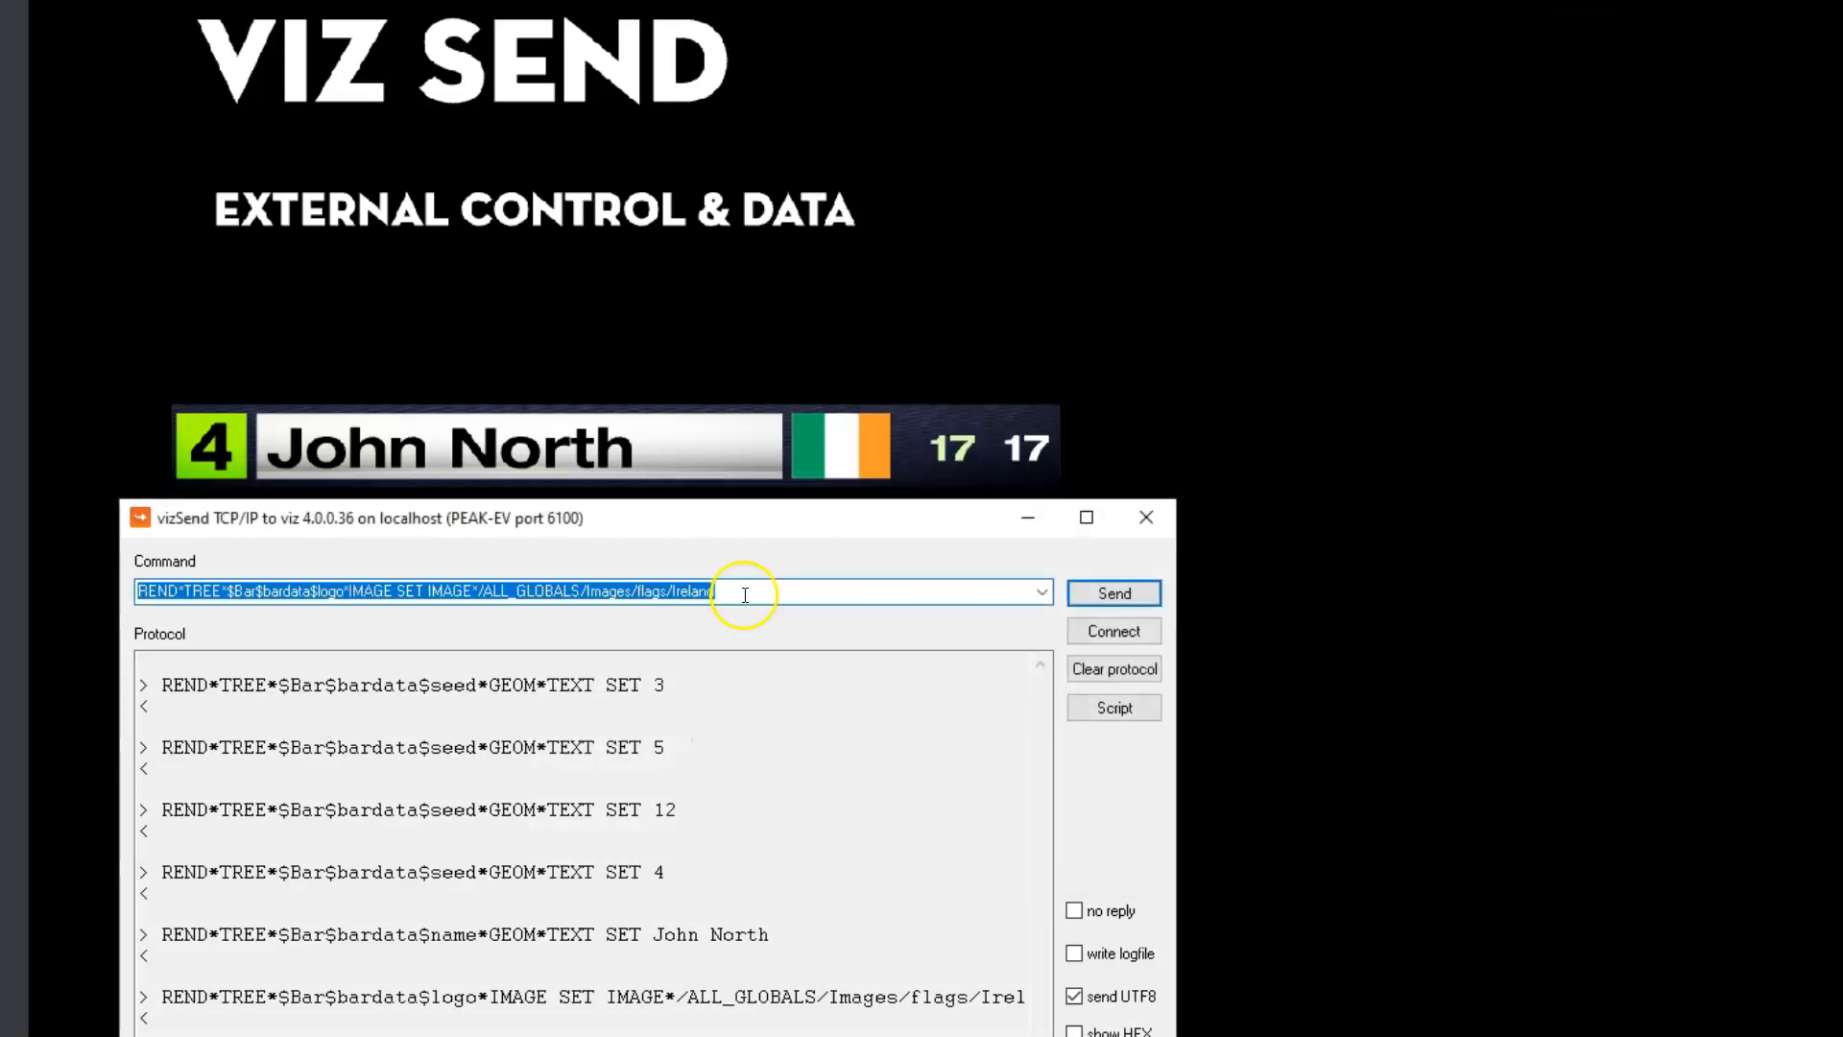
pyautogui.click(745, 595)
pyautogui.moveTo(250, 617); pyautogui.dragTo(123, 624)
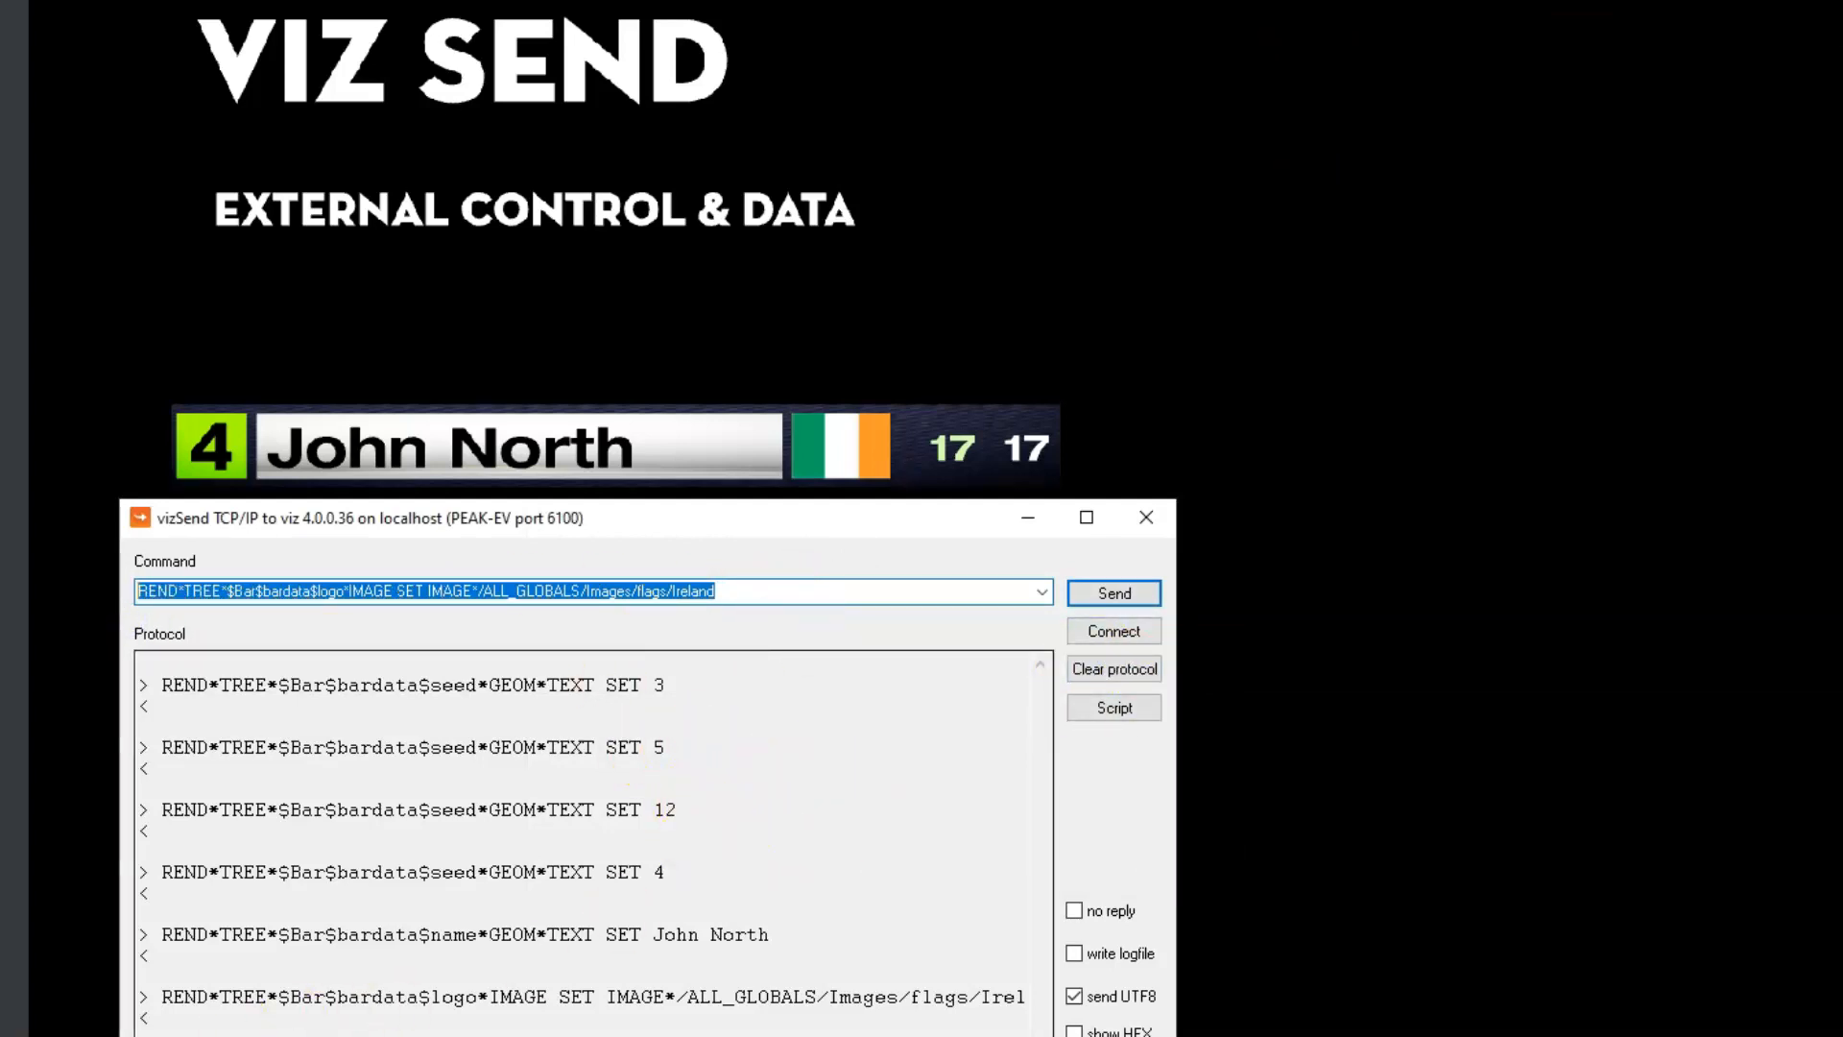
# Switch to Notepad and save a copy of multi1.txt as multi1.cmd in USB20FD (D:)
pyautogui.click(288, 1035)
pyautogui.click(1339, 54)
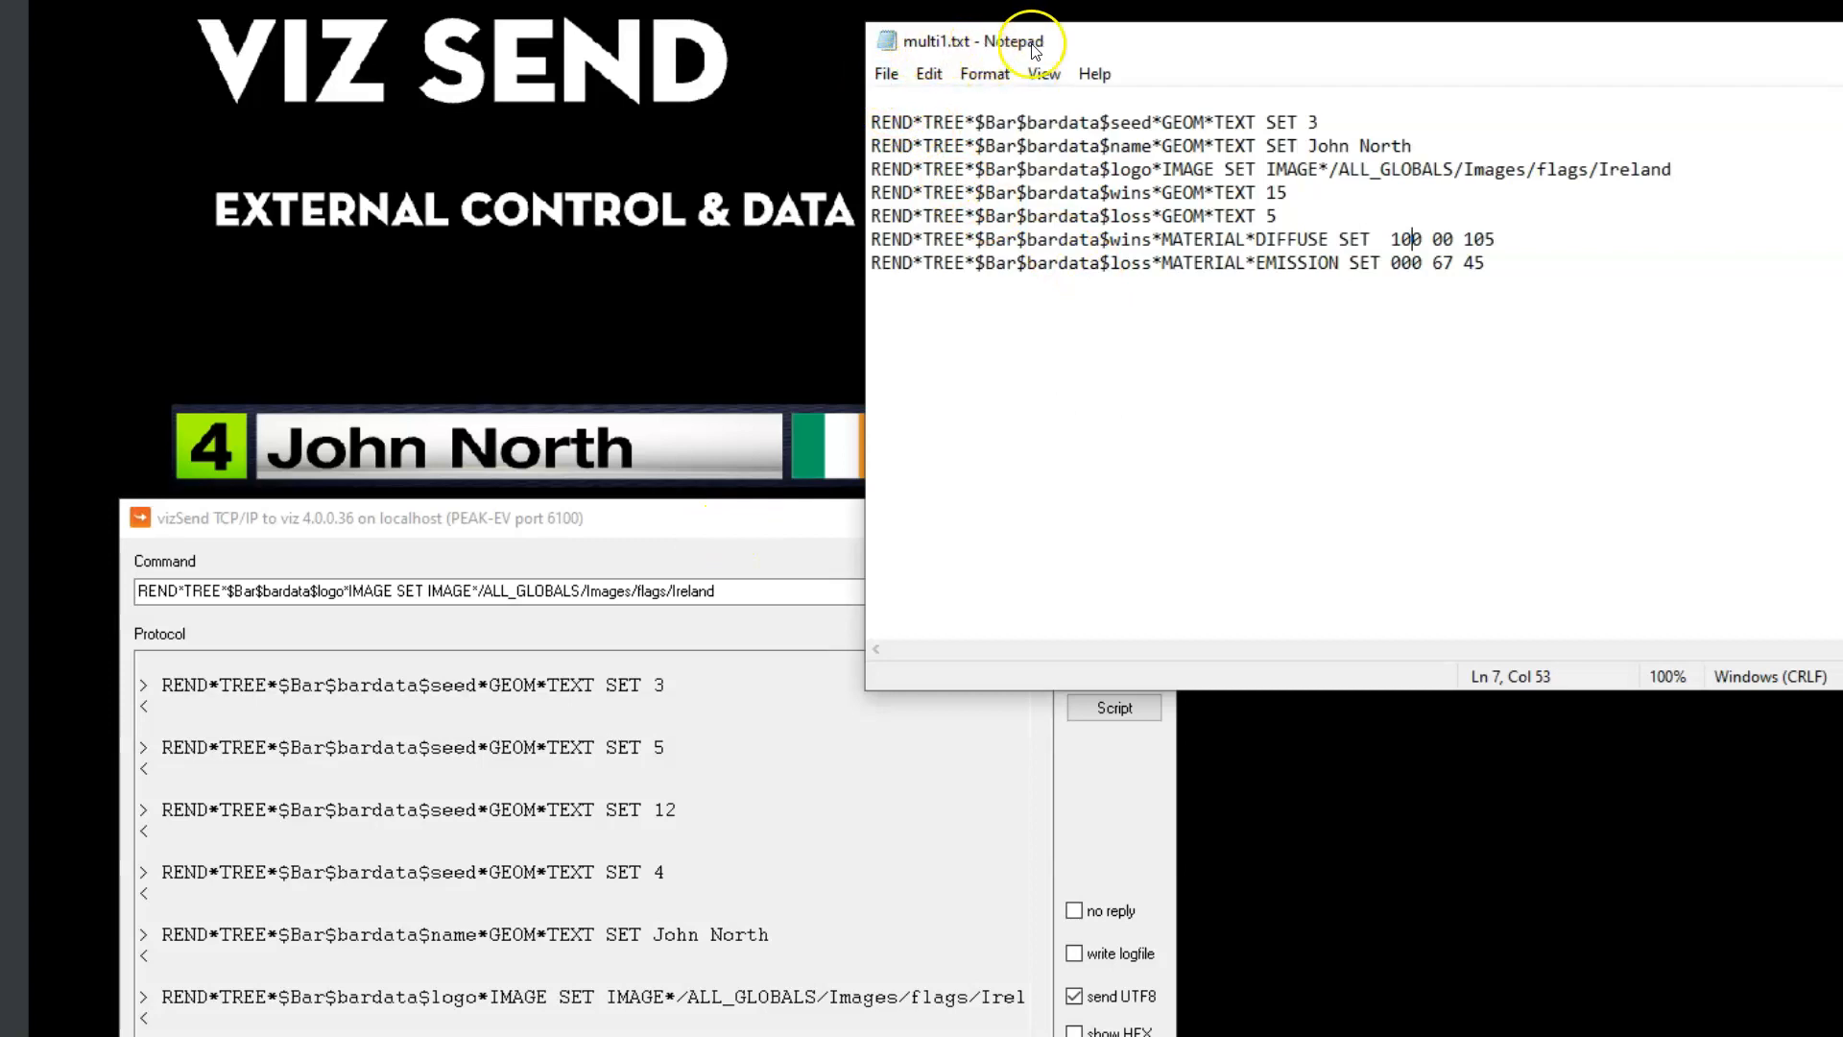
pyautogui.click(889, 73)
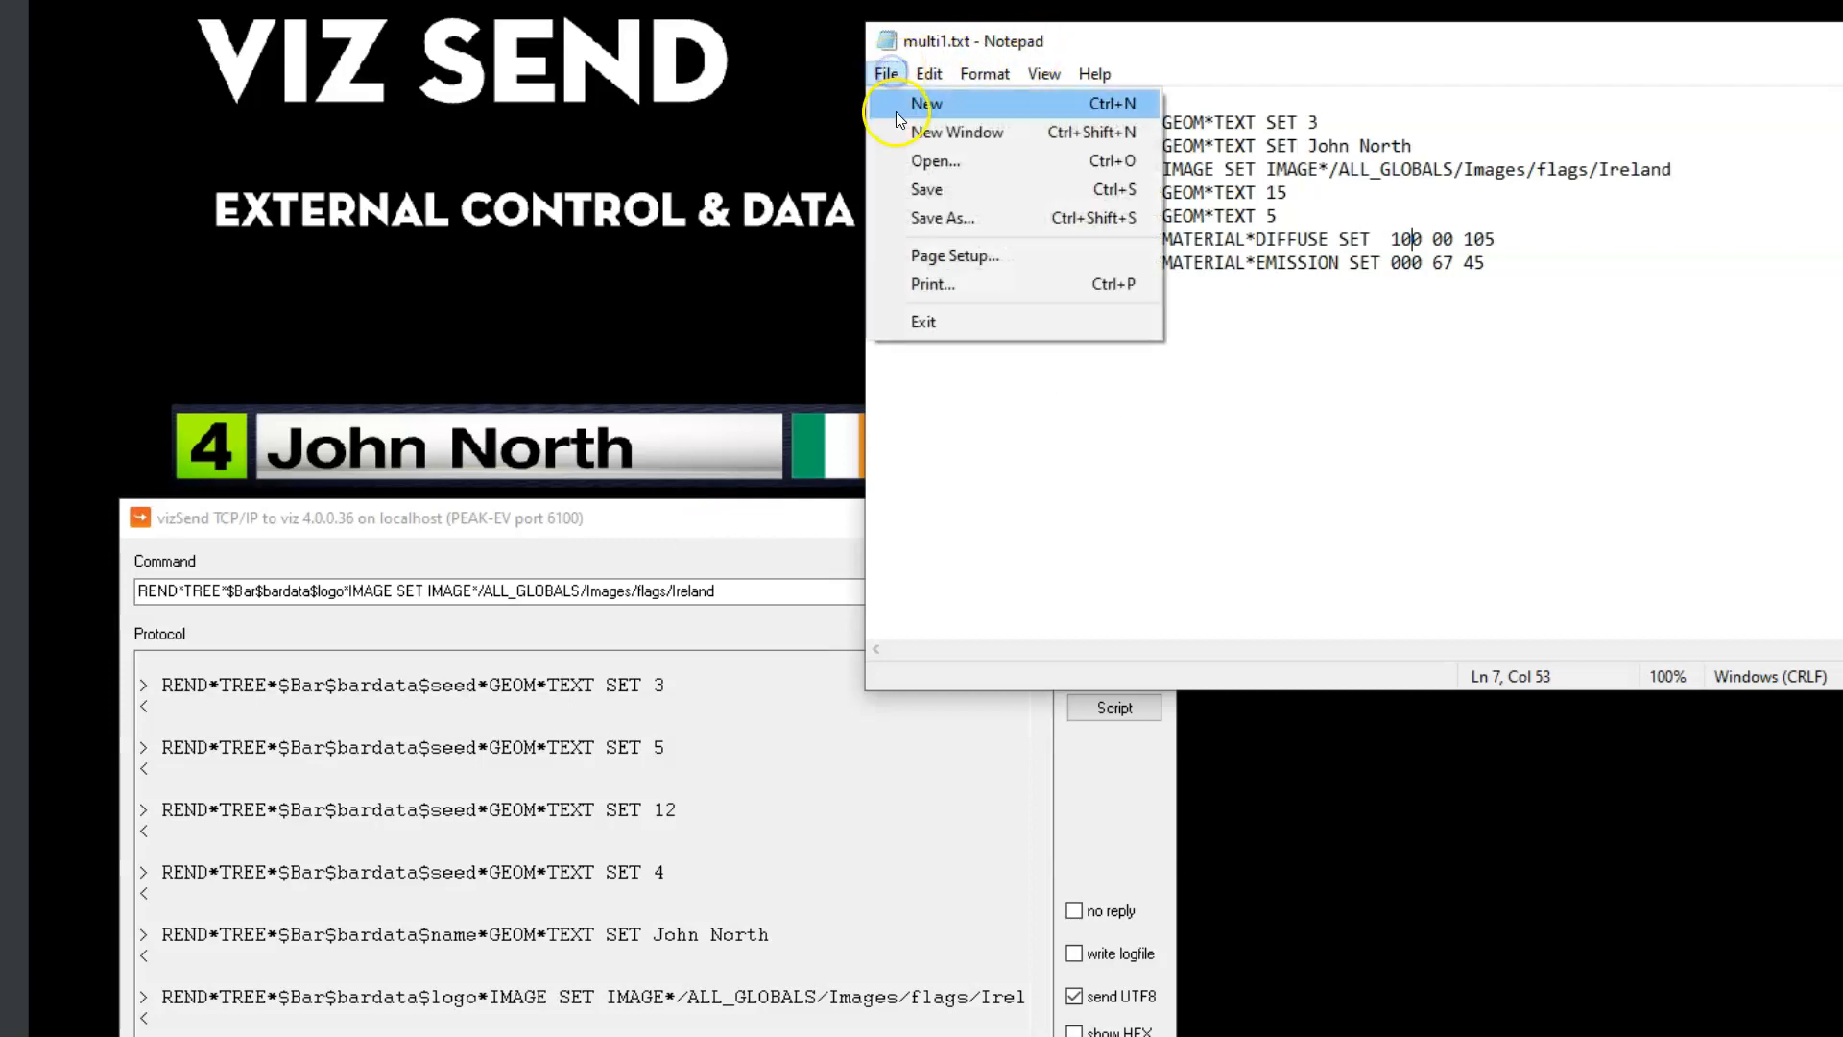
pyautogui.click(940, 221)
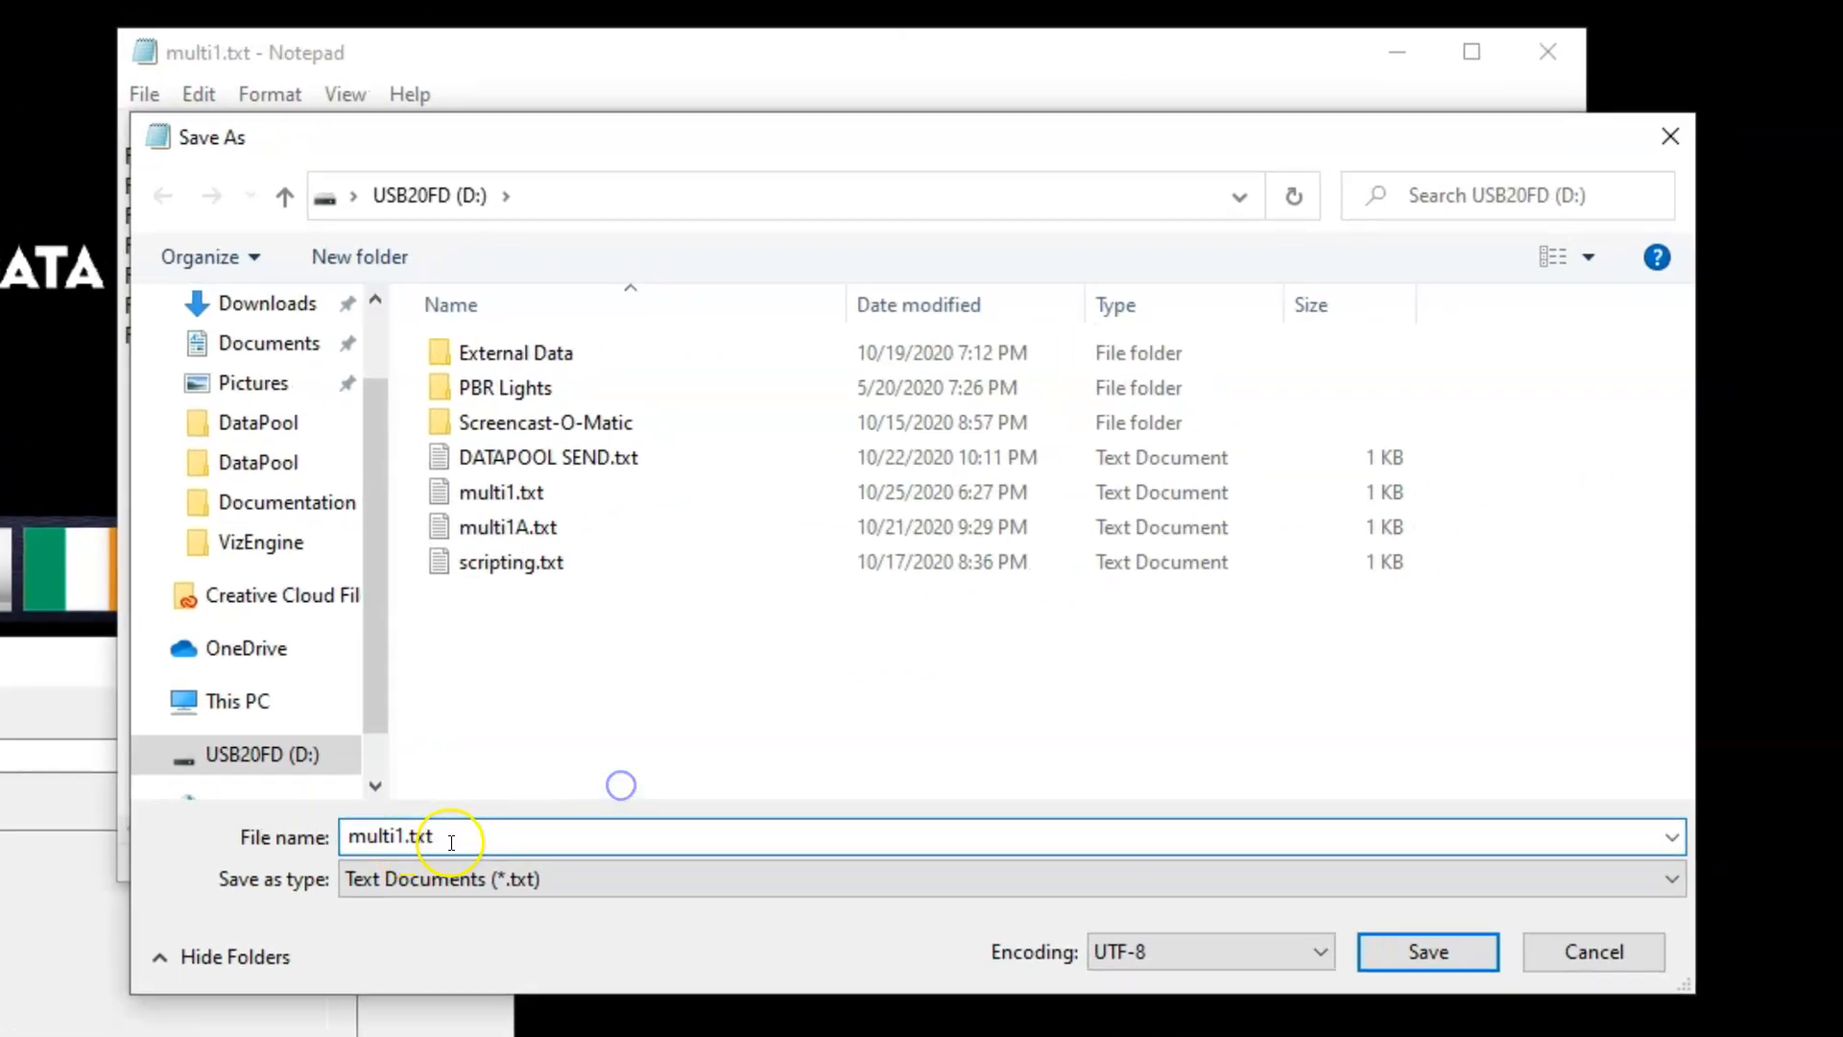
pyautogui.moveTo(1123, 658); pyautogui.dragTo(1105, 660)
pyautogui.moveTo(423, 849); pyautogui.dragTo(400, 861)
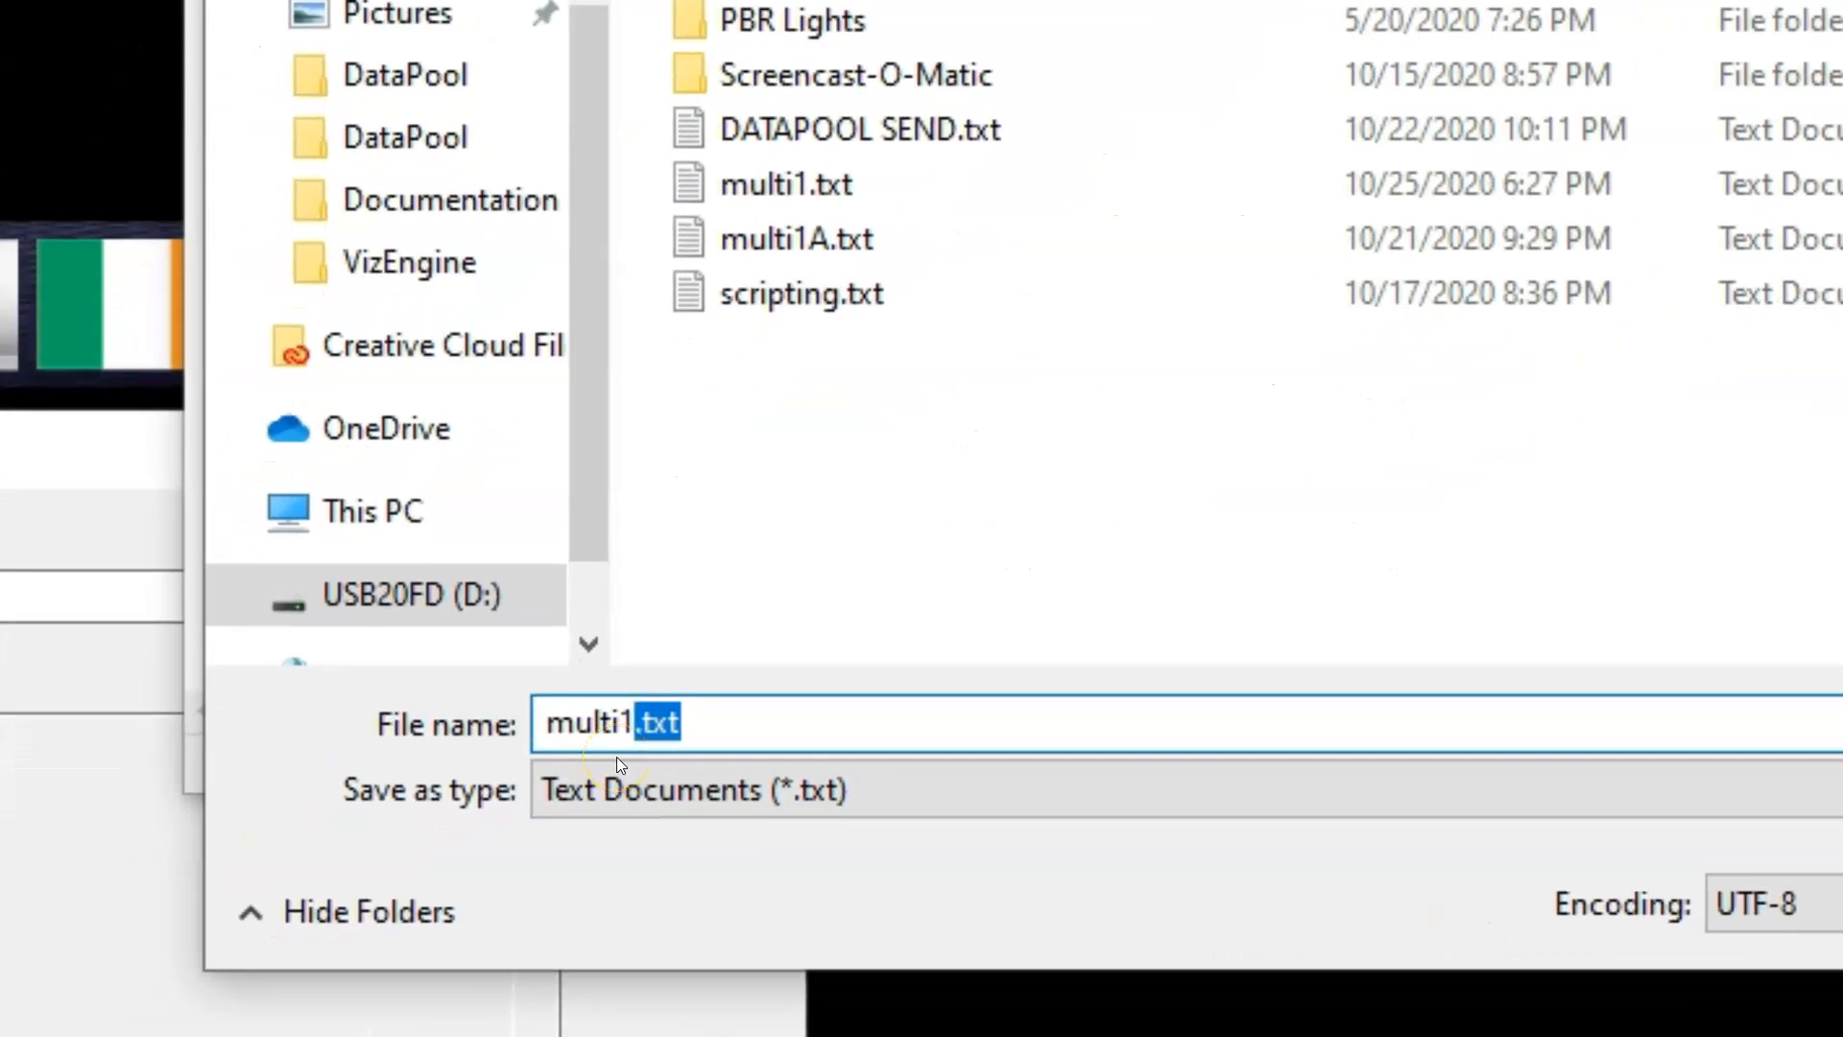
pyautogui.press('BackSpace')
pyautogui.write('.C')
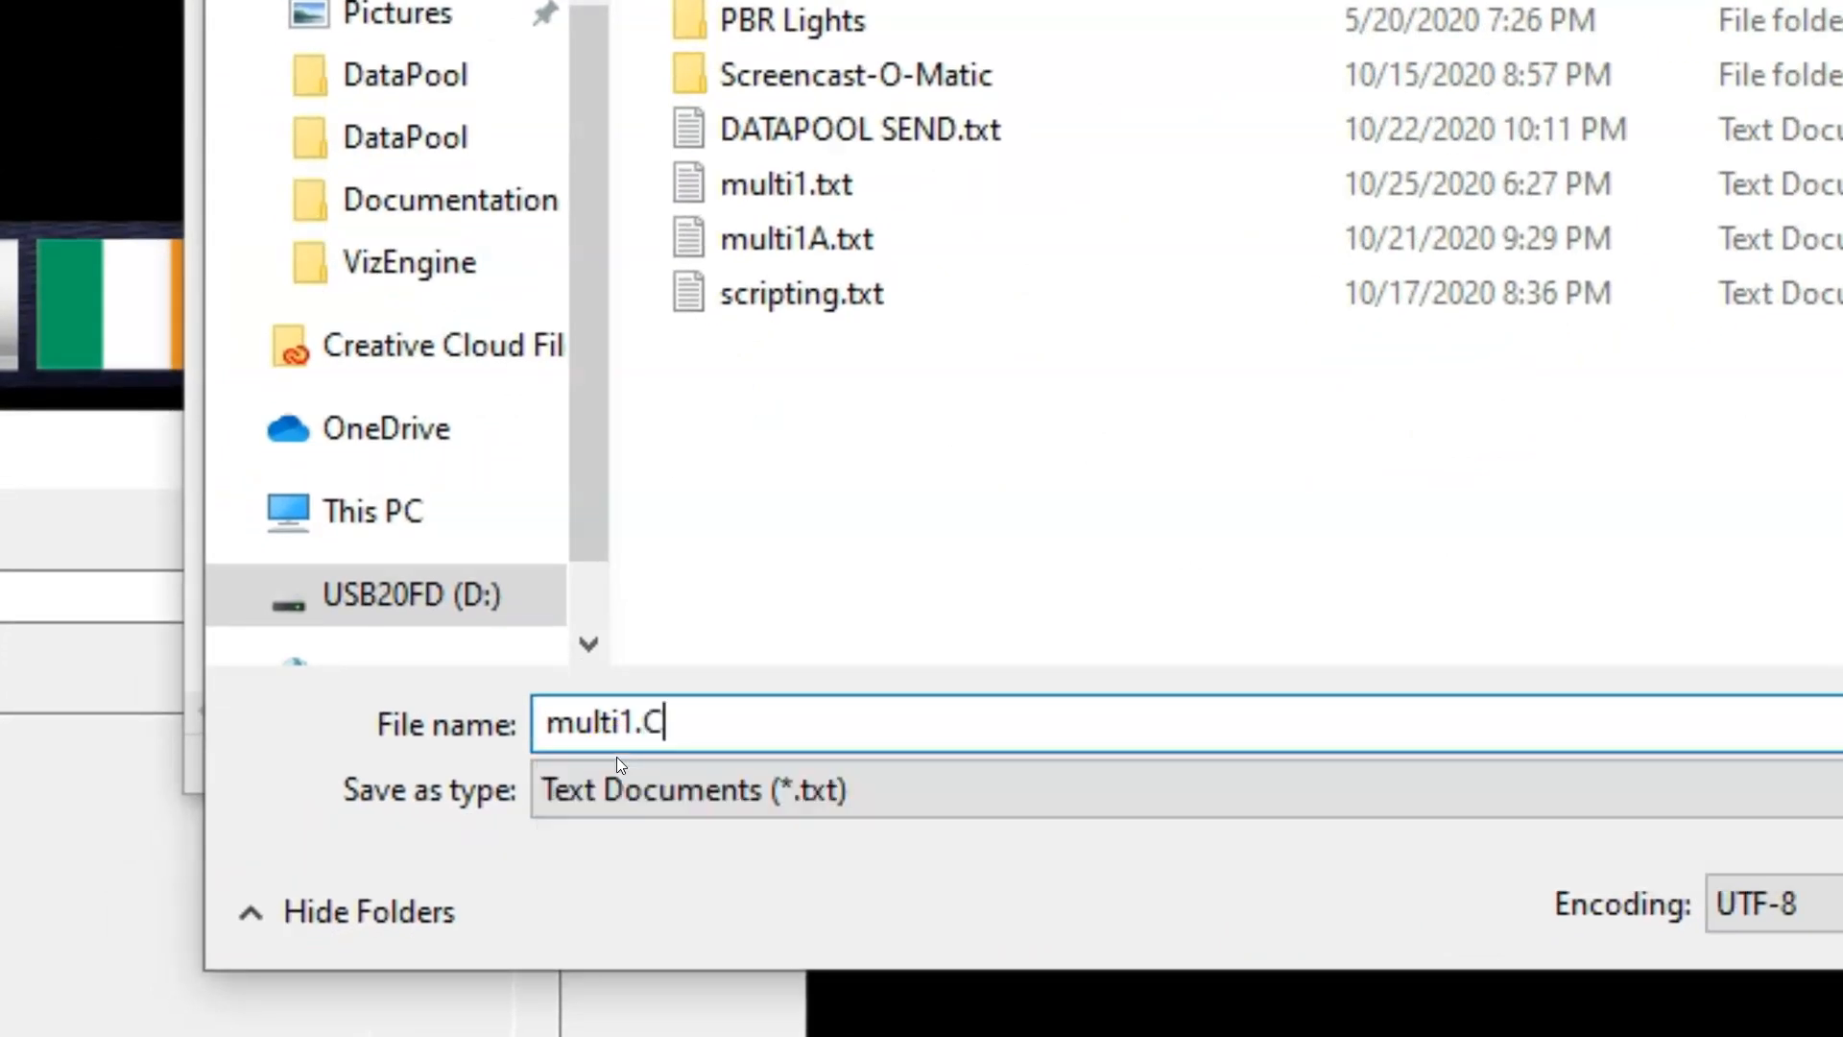
pyautogui.press('BackSpace')
pyautogui.write('cmd')
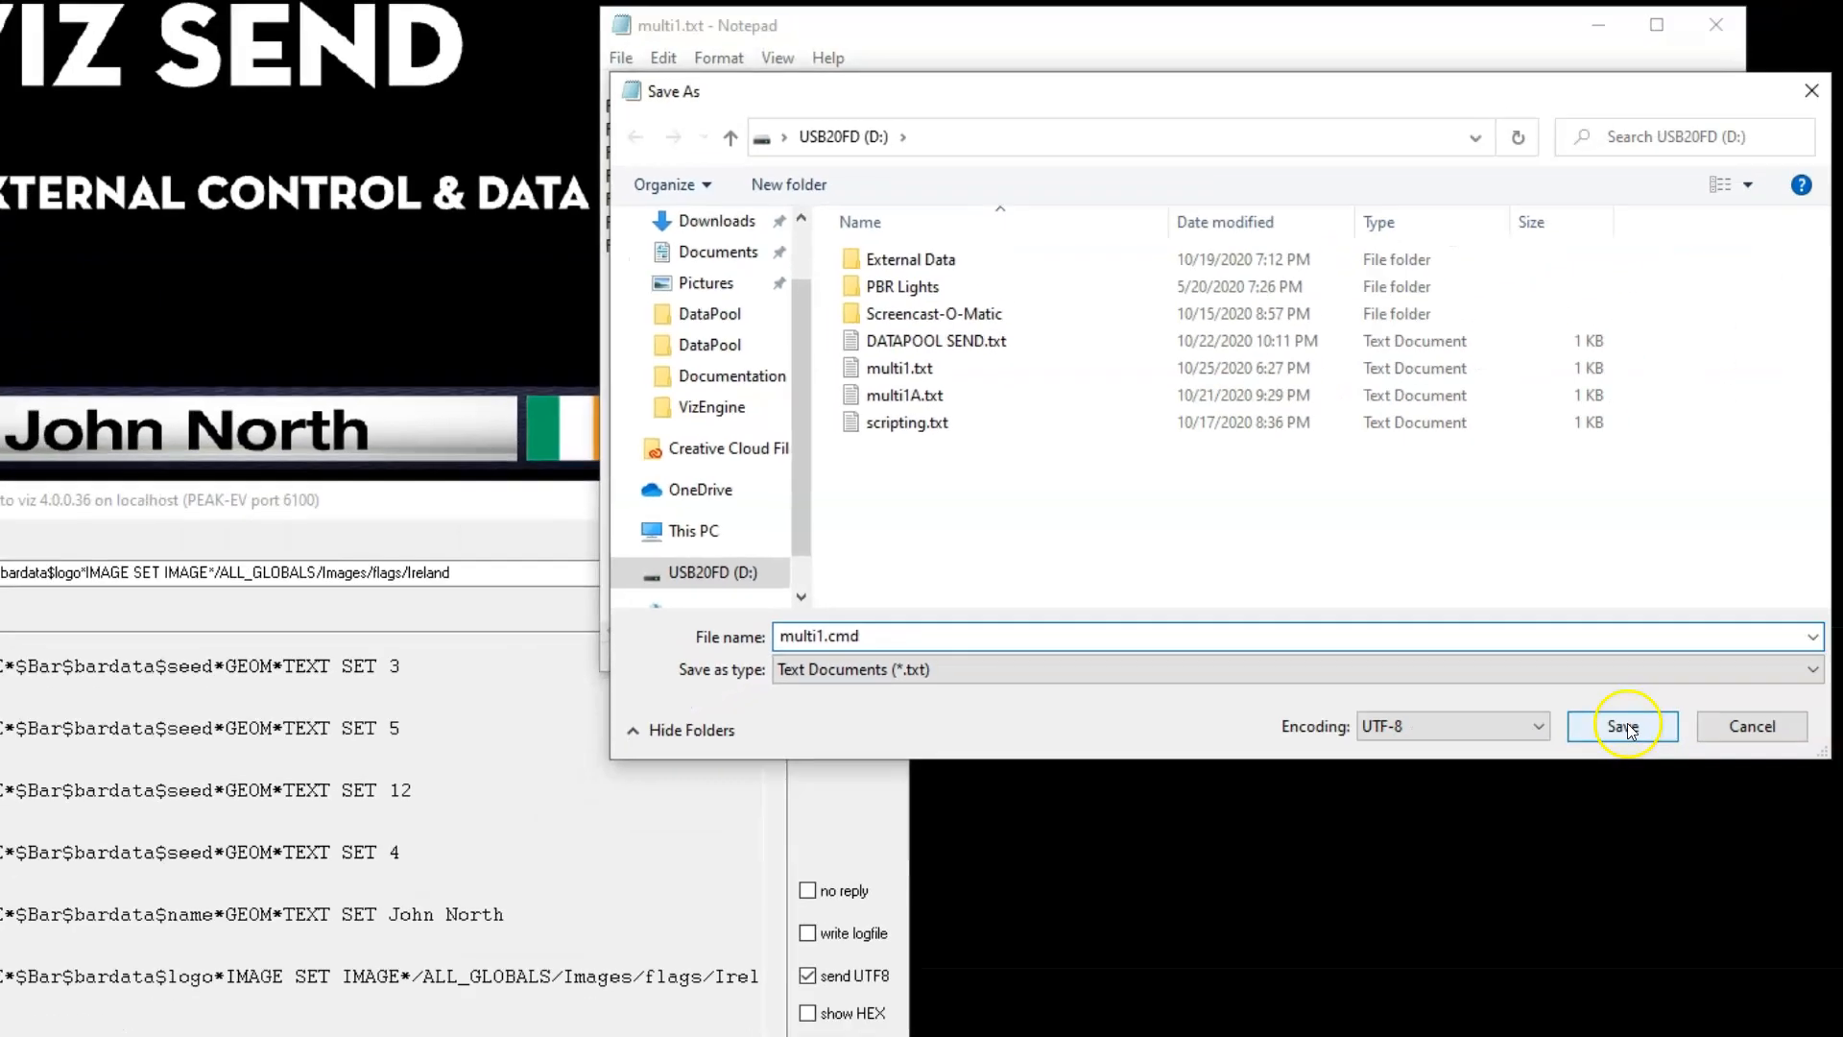
pyautogui.click(1571, 709)
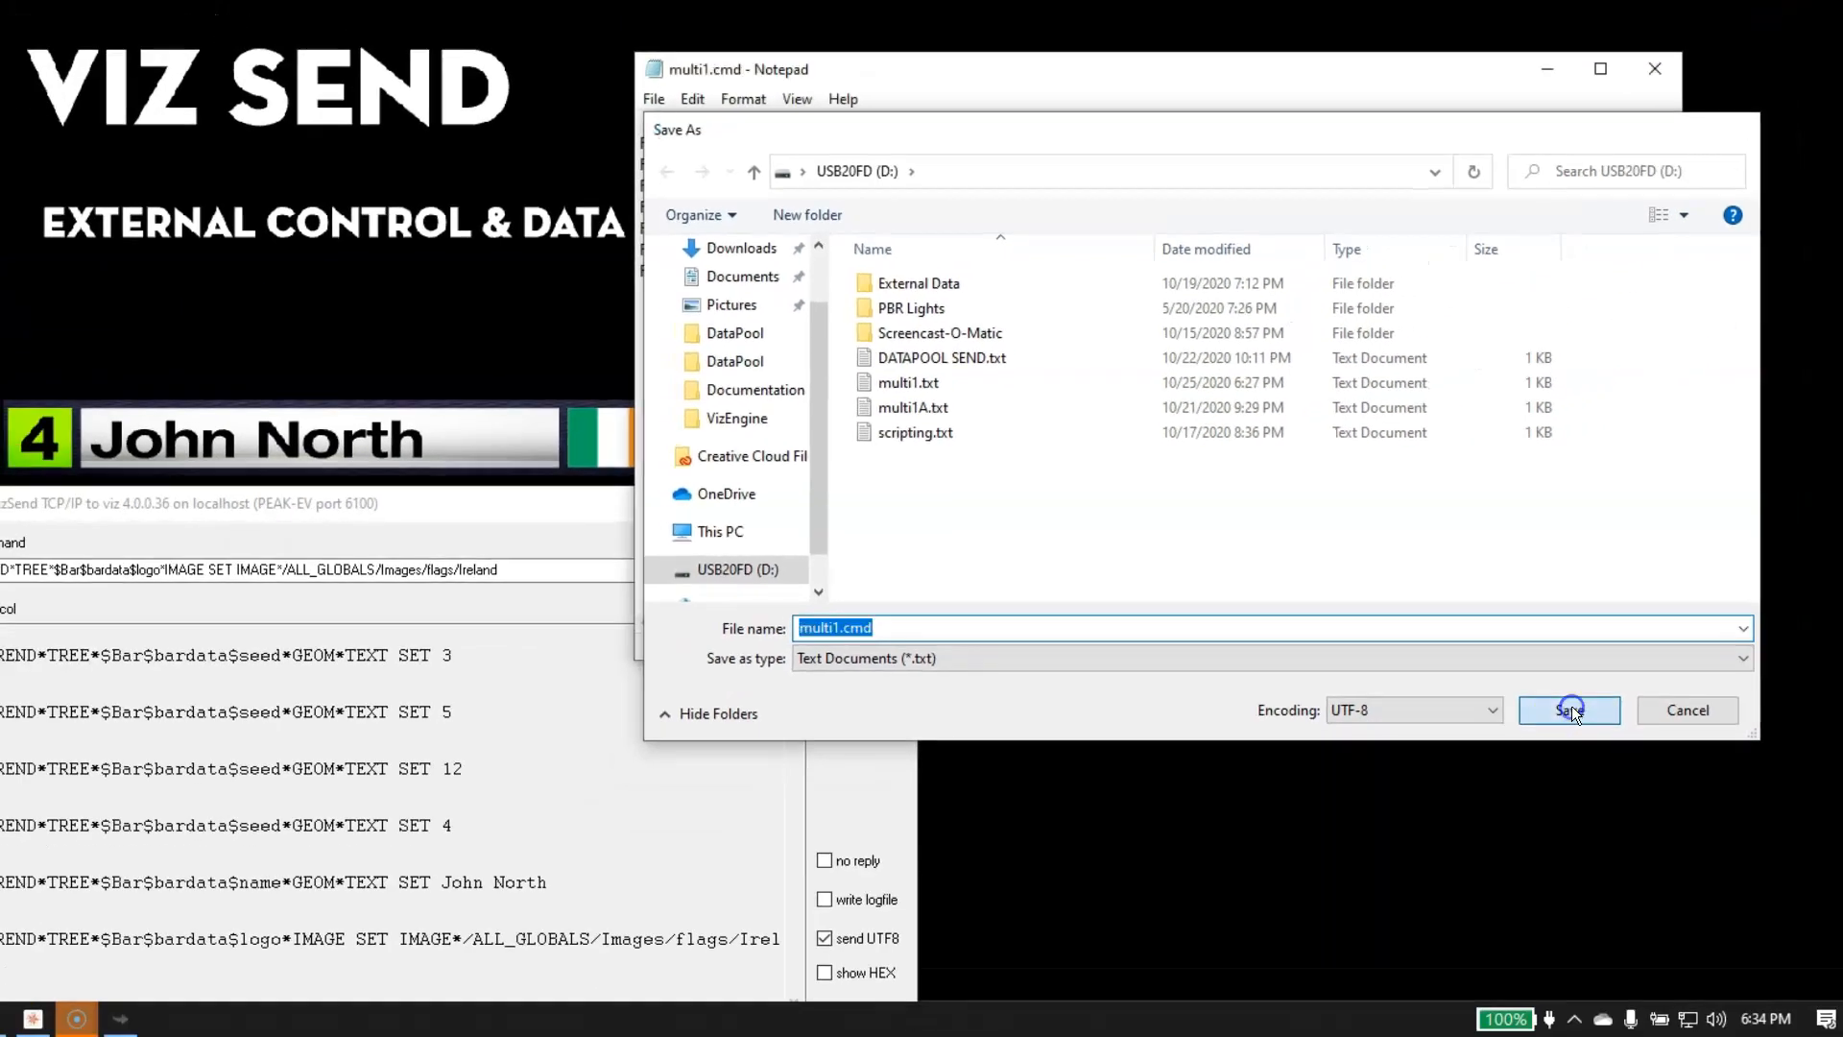
pyautogui.click(1532, 69)
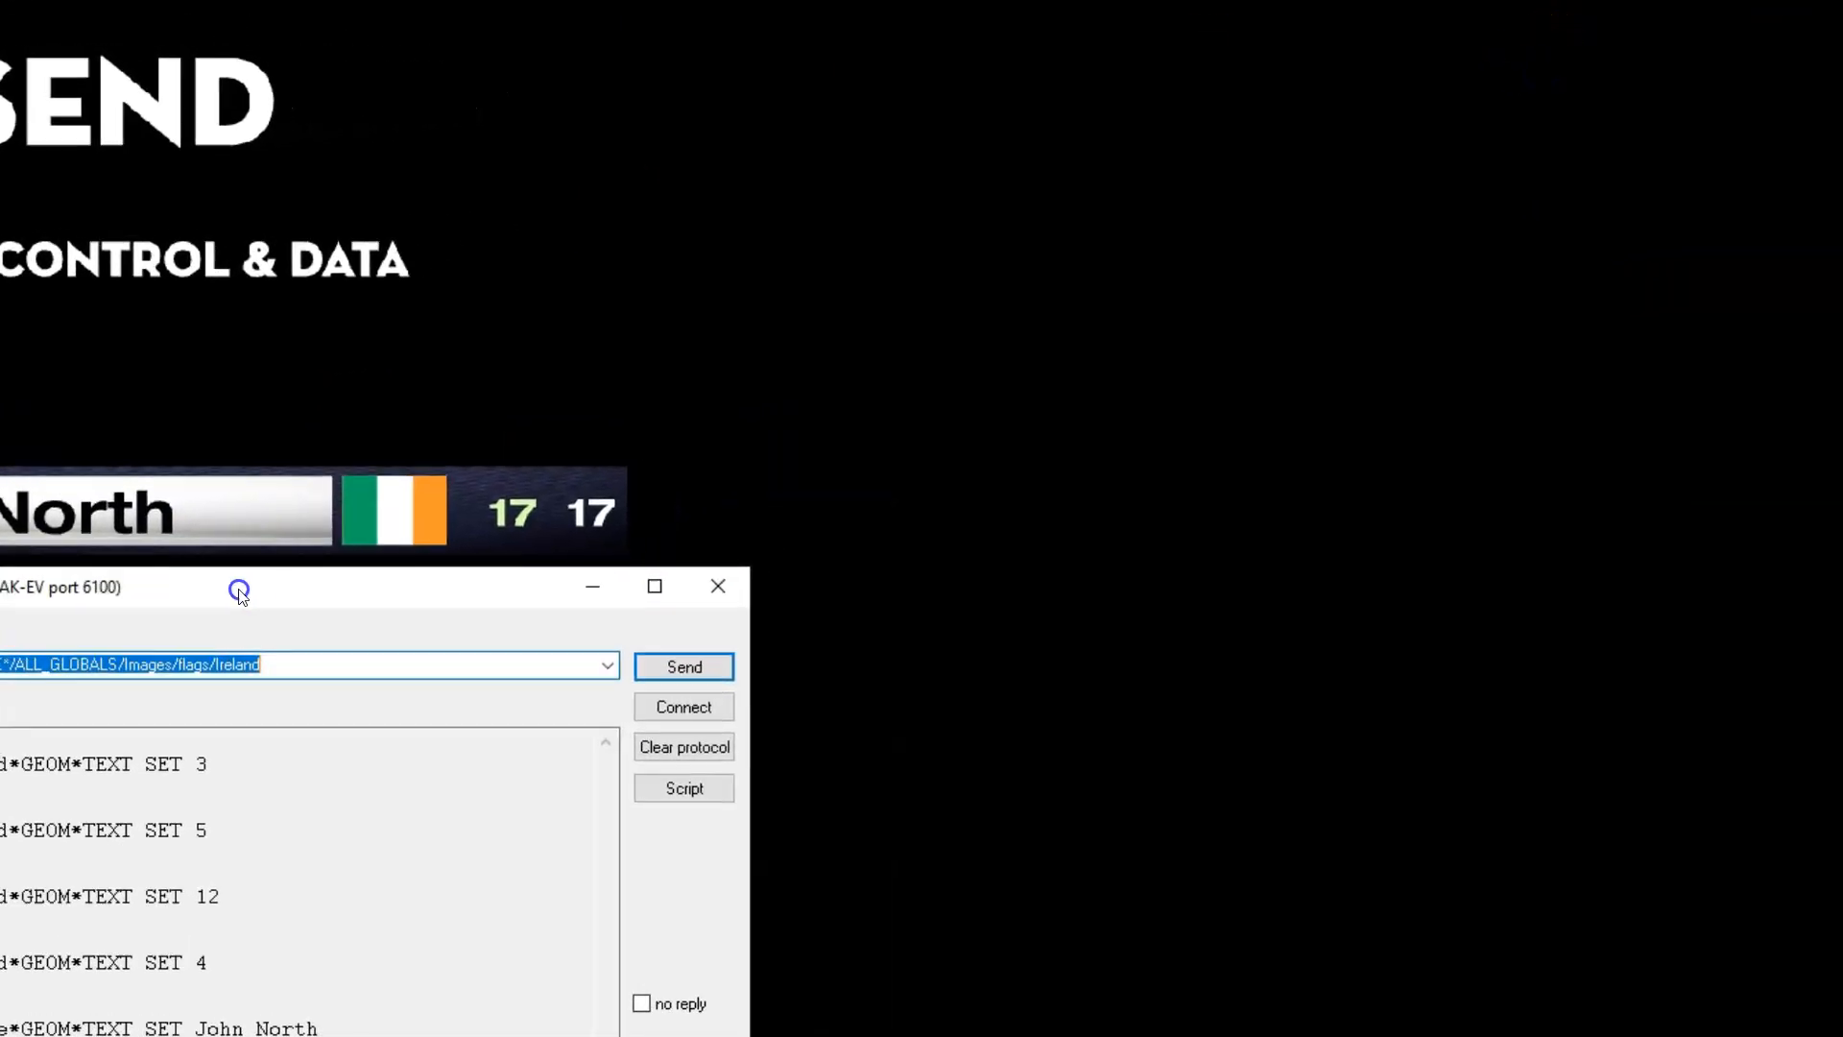
# Move the Viz Send window beside the bar, then clear its protocol log and the current command
pyautogui.moveTo(239, 589); pyautogui.dragTo(1195, 0)
pyautogui.click(1636, 128)
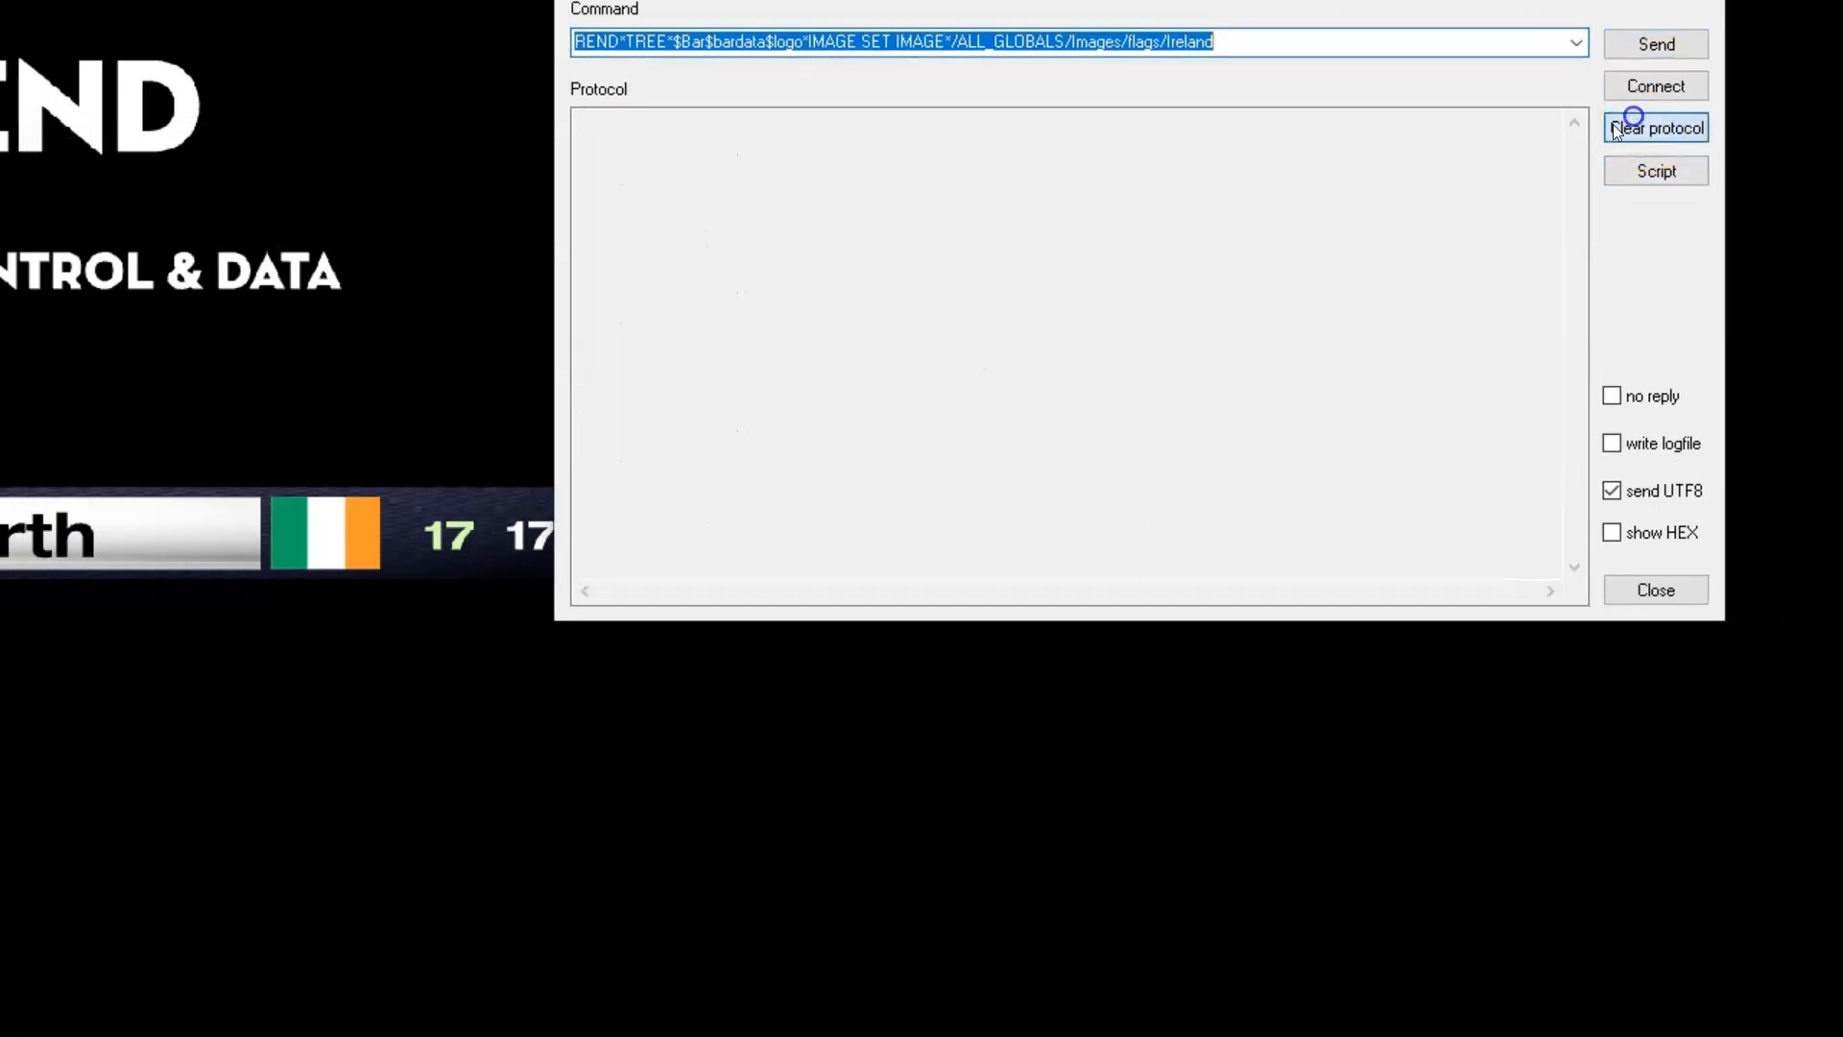
pyautogui.click(805, 44)
pyautogui.press('BackSpace')
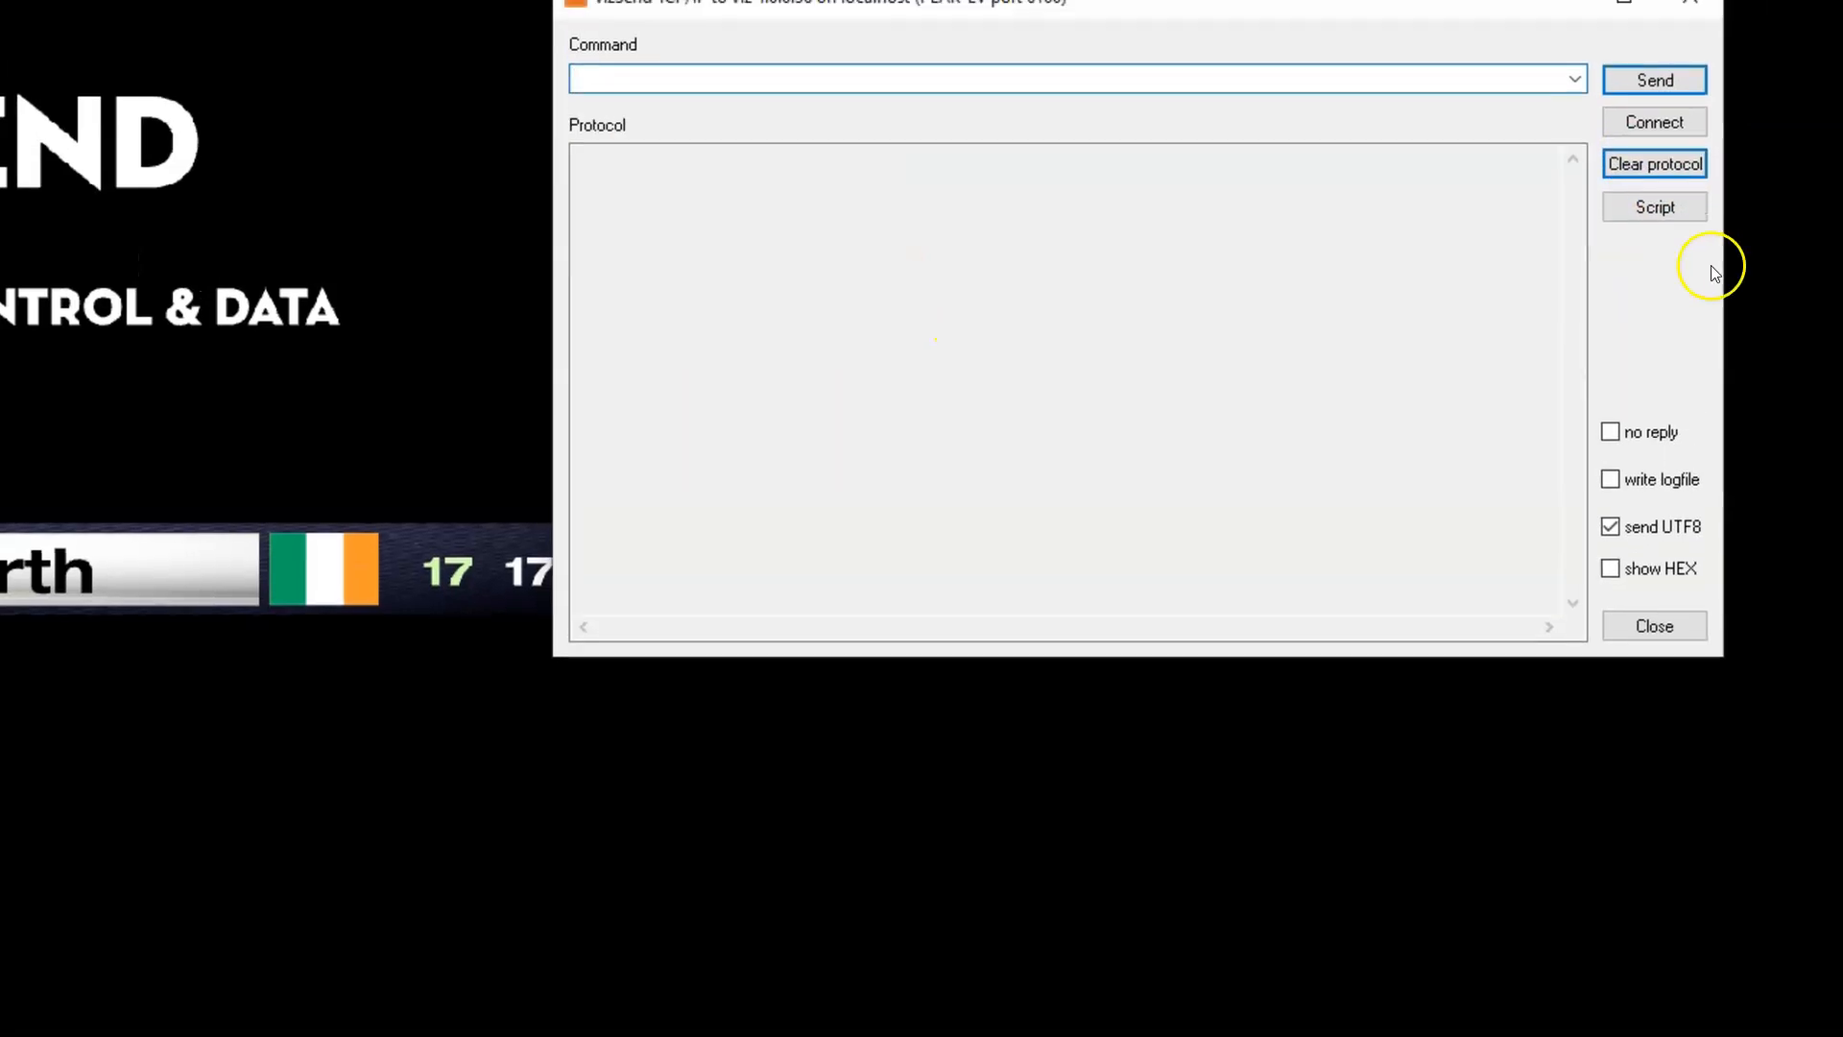
# Run the multi1.cmd script from USB20FD (D:) in Viz Send, dismiss the error dialogs and review the protocol
pyautogui.click(1637, 303)
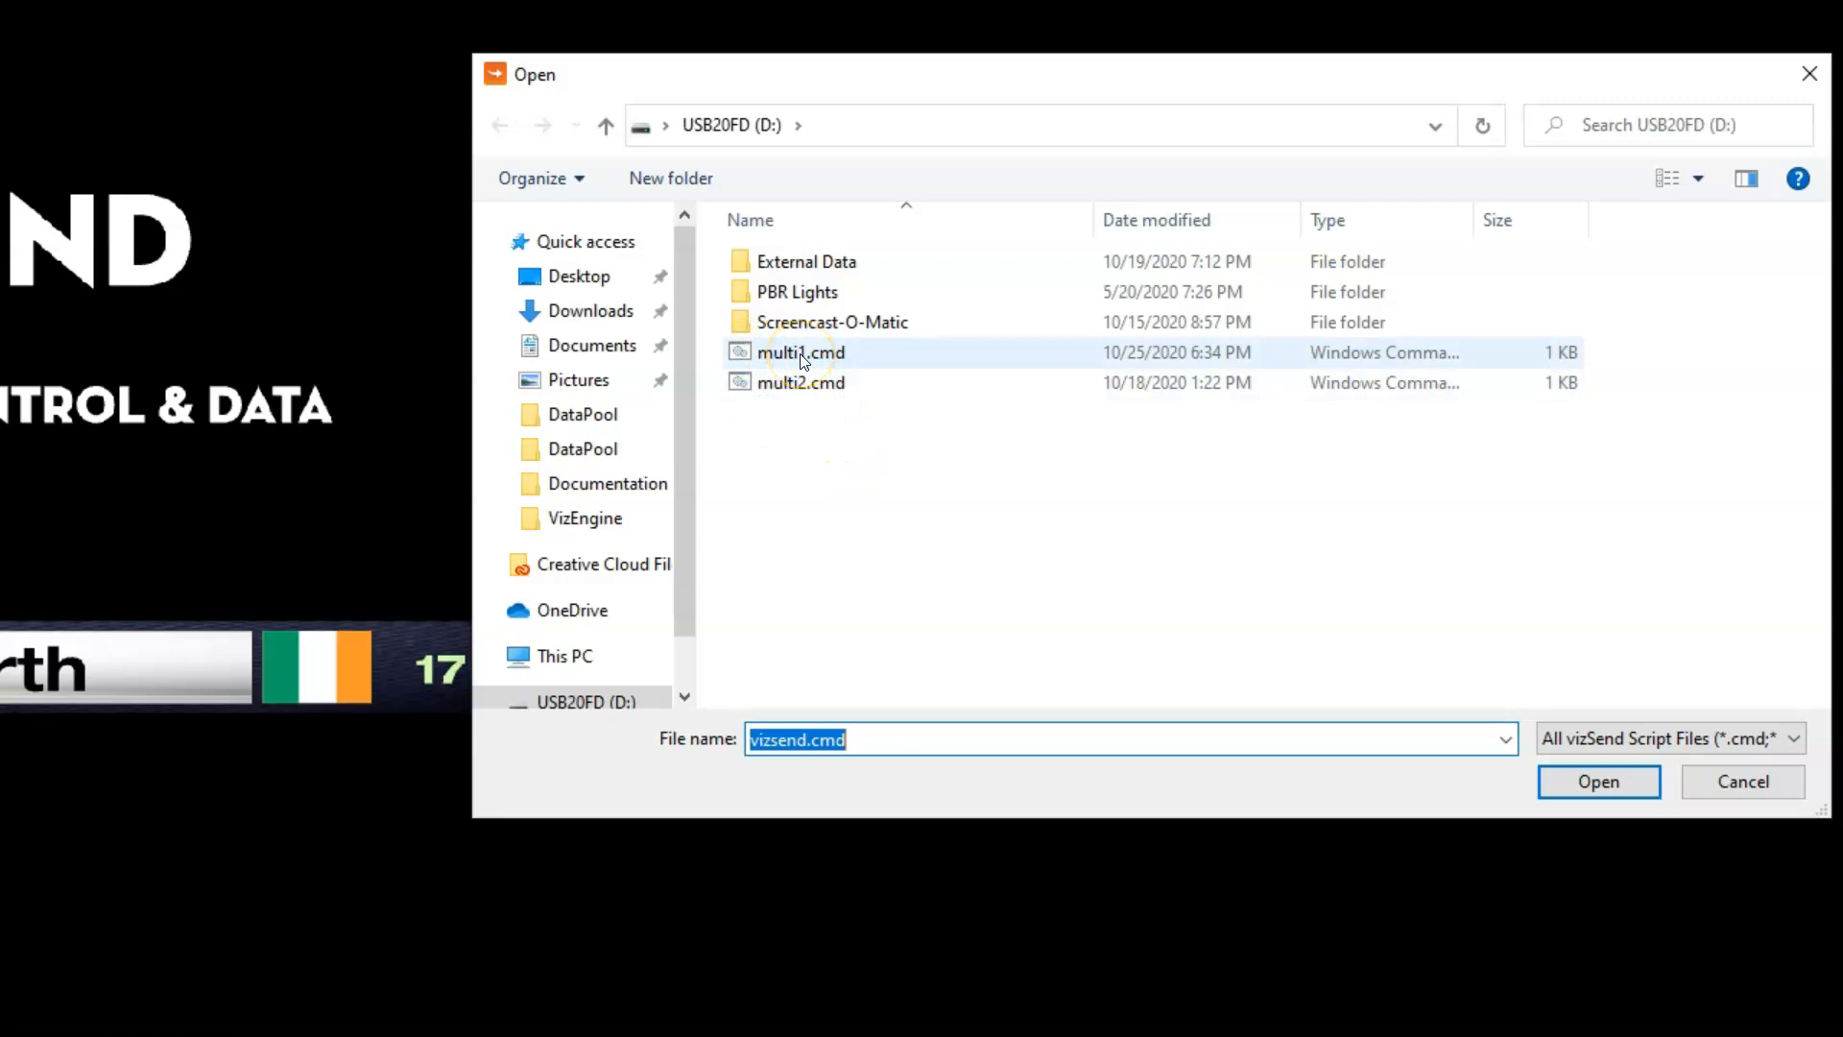
pyautogui.click(803, 355)
pyautogui.click(1593, 783)
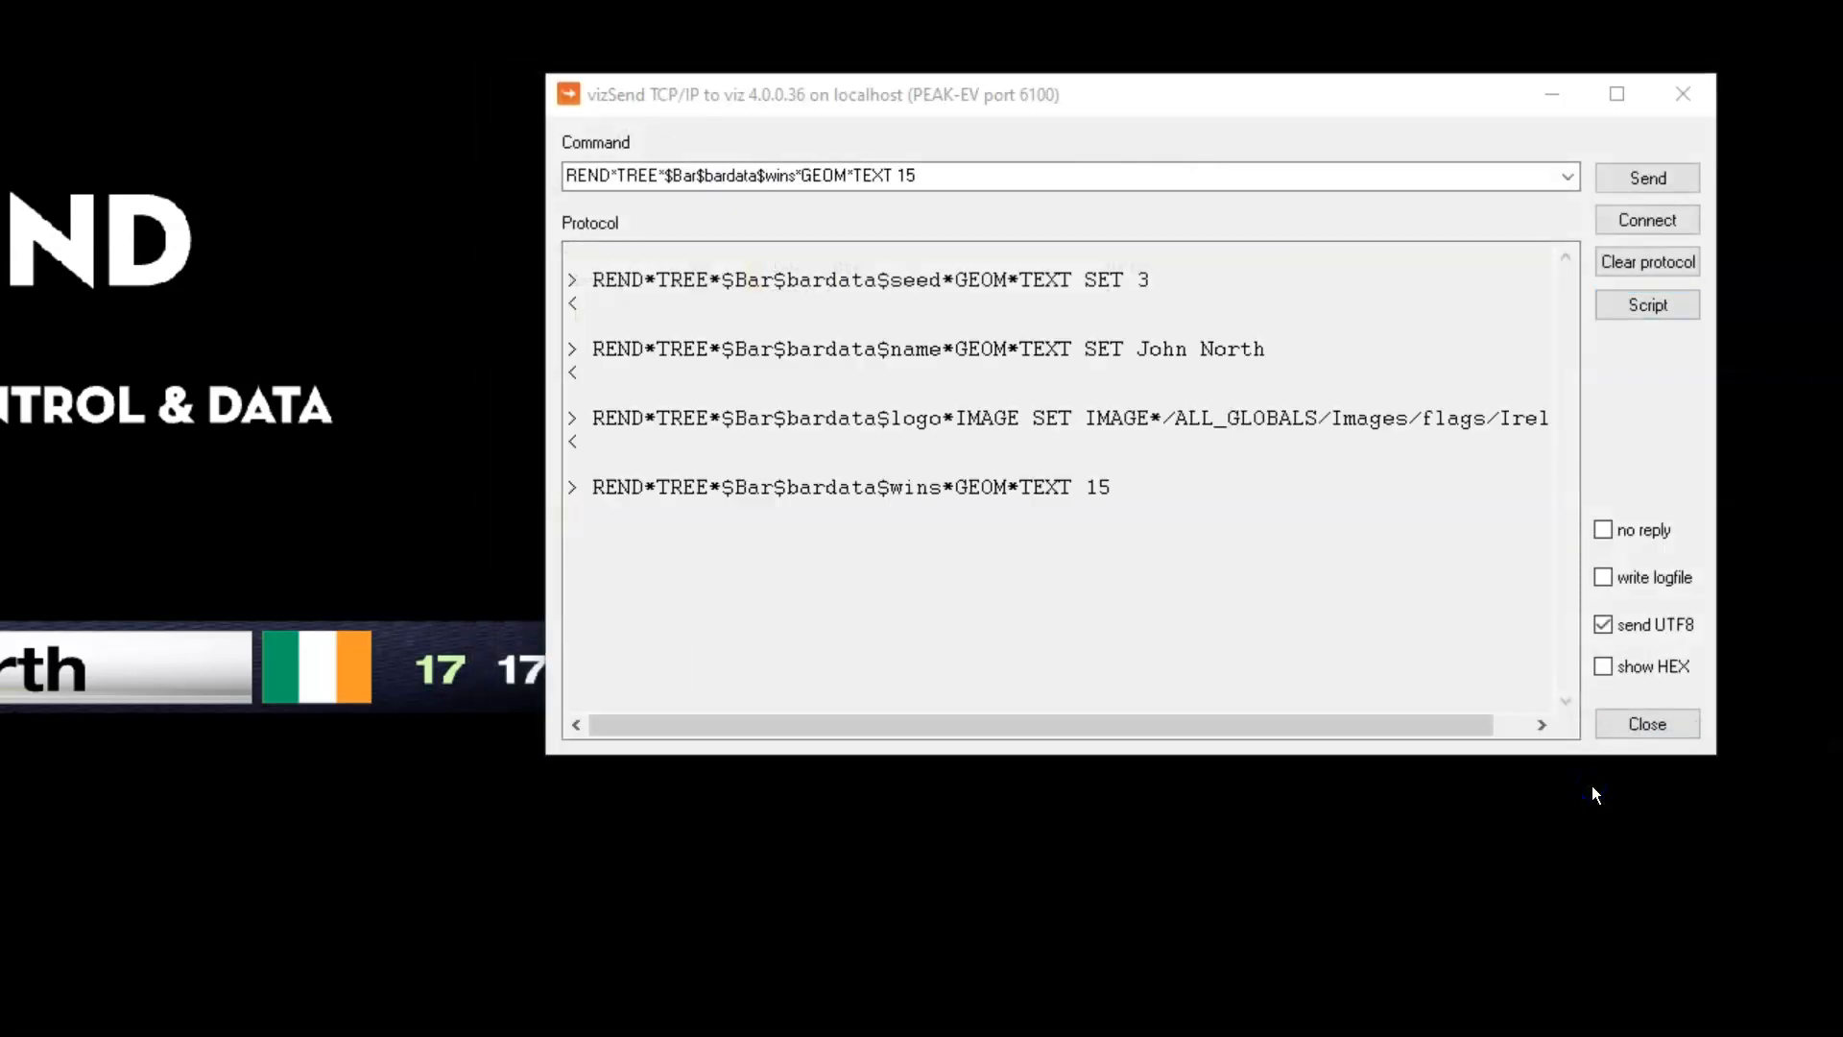
pyautogui.click(1344, 492)
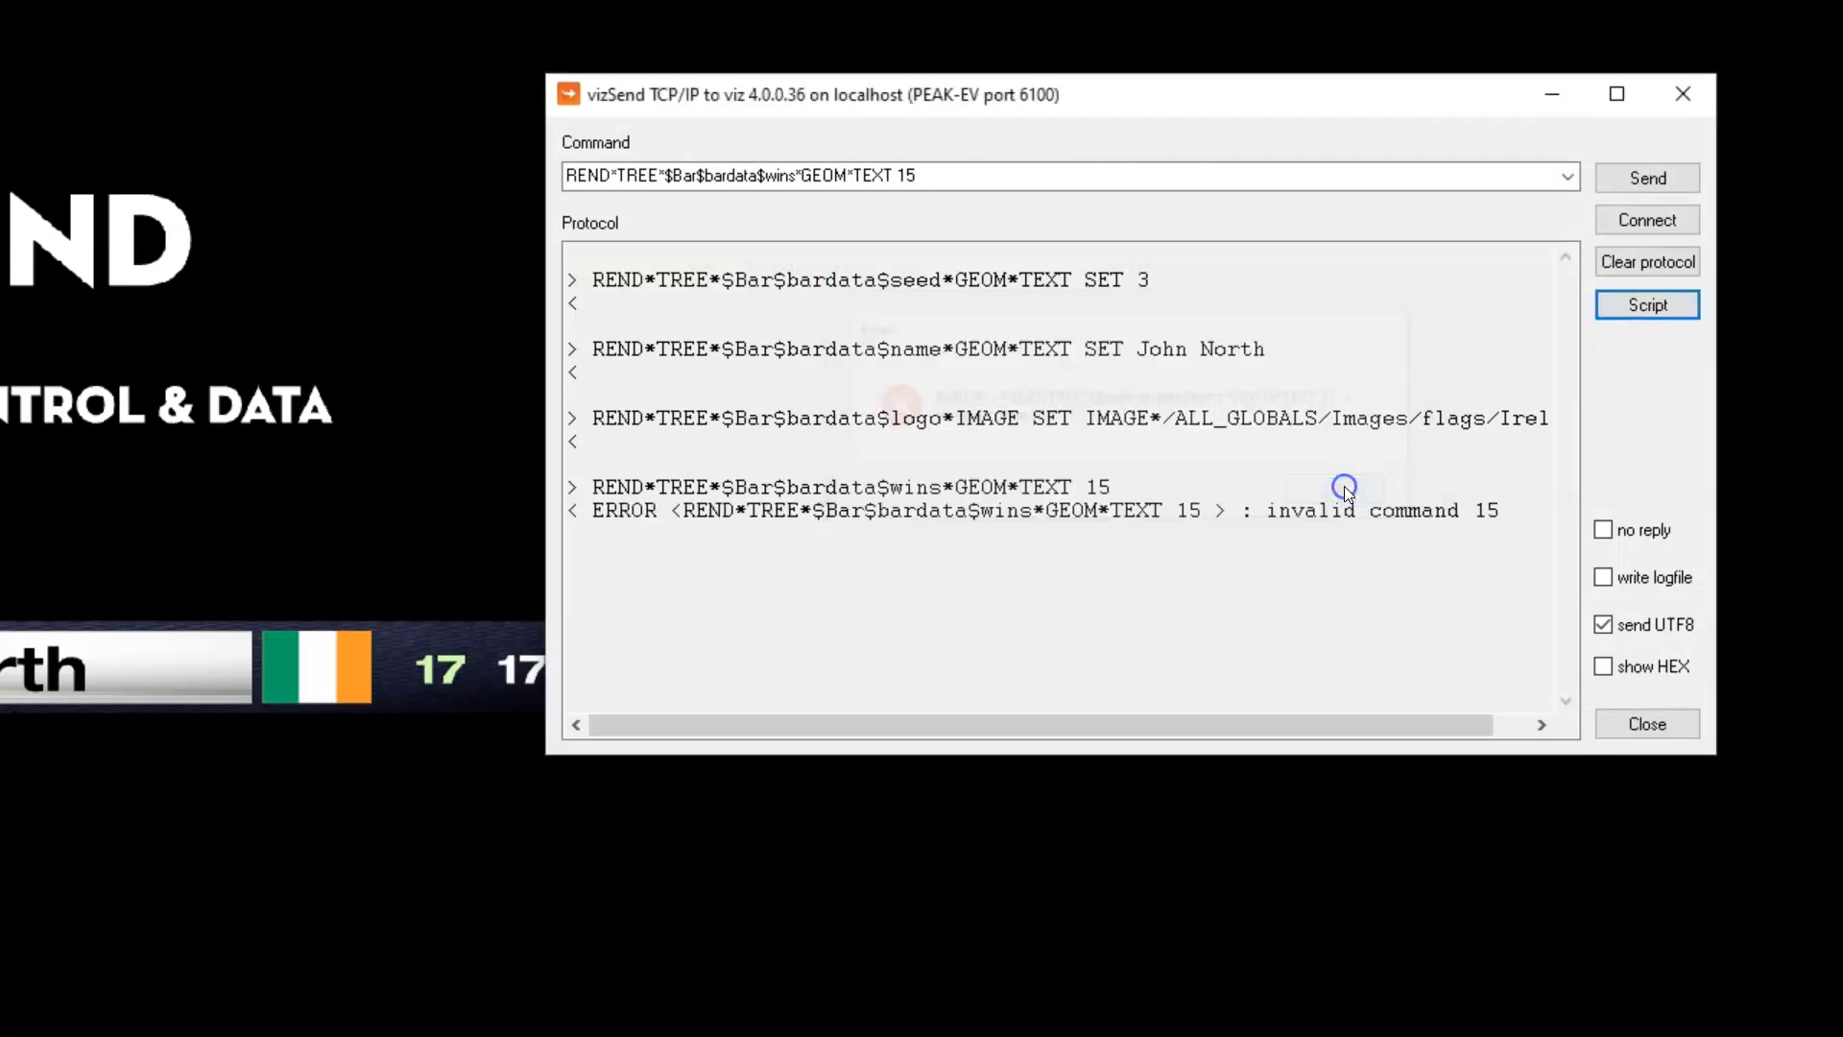
pyautogui.click(1336, 494)
pyautogui.moveTo(970, 93); pyautogui.dragTo(1017, 67)
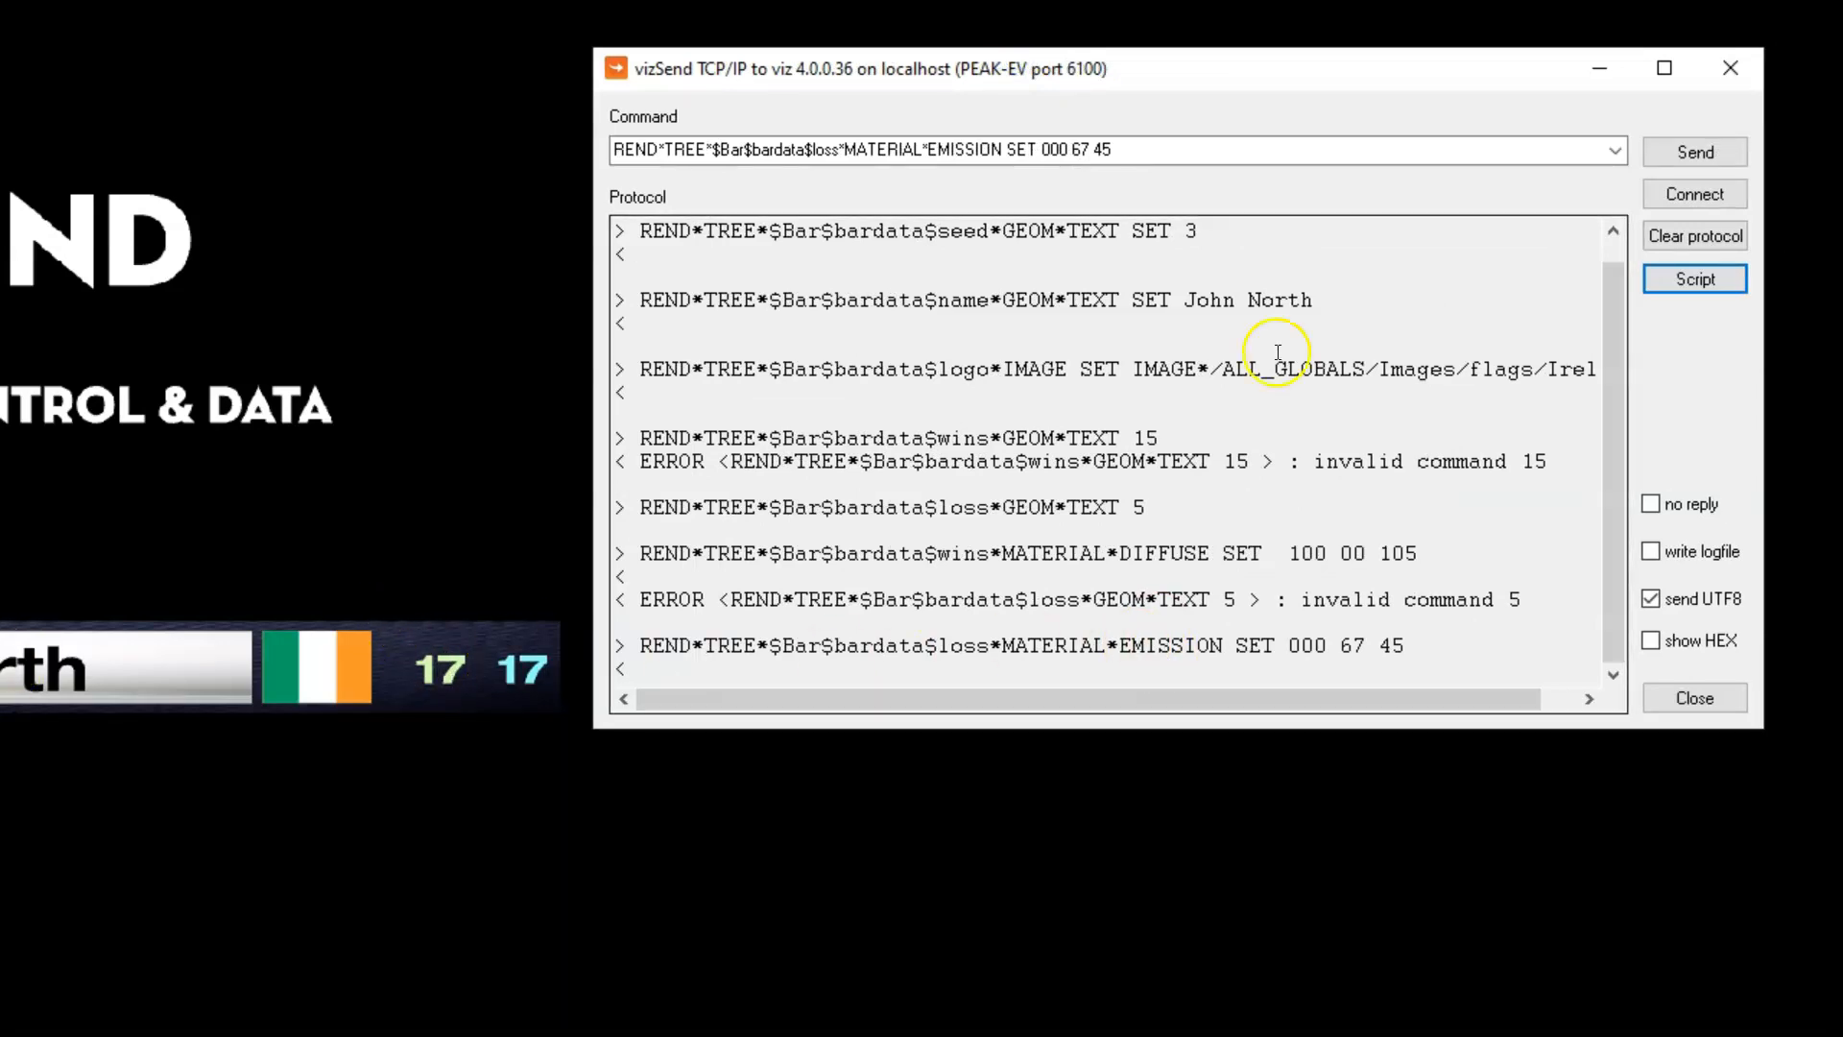
pyautogui.moveTo(1609, 344); pyautogui.dragTo(1601, 429)
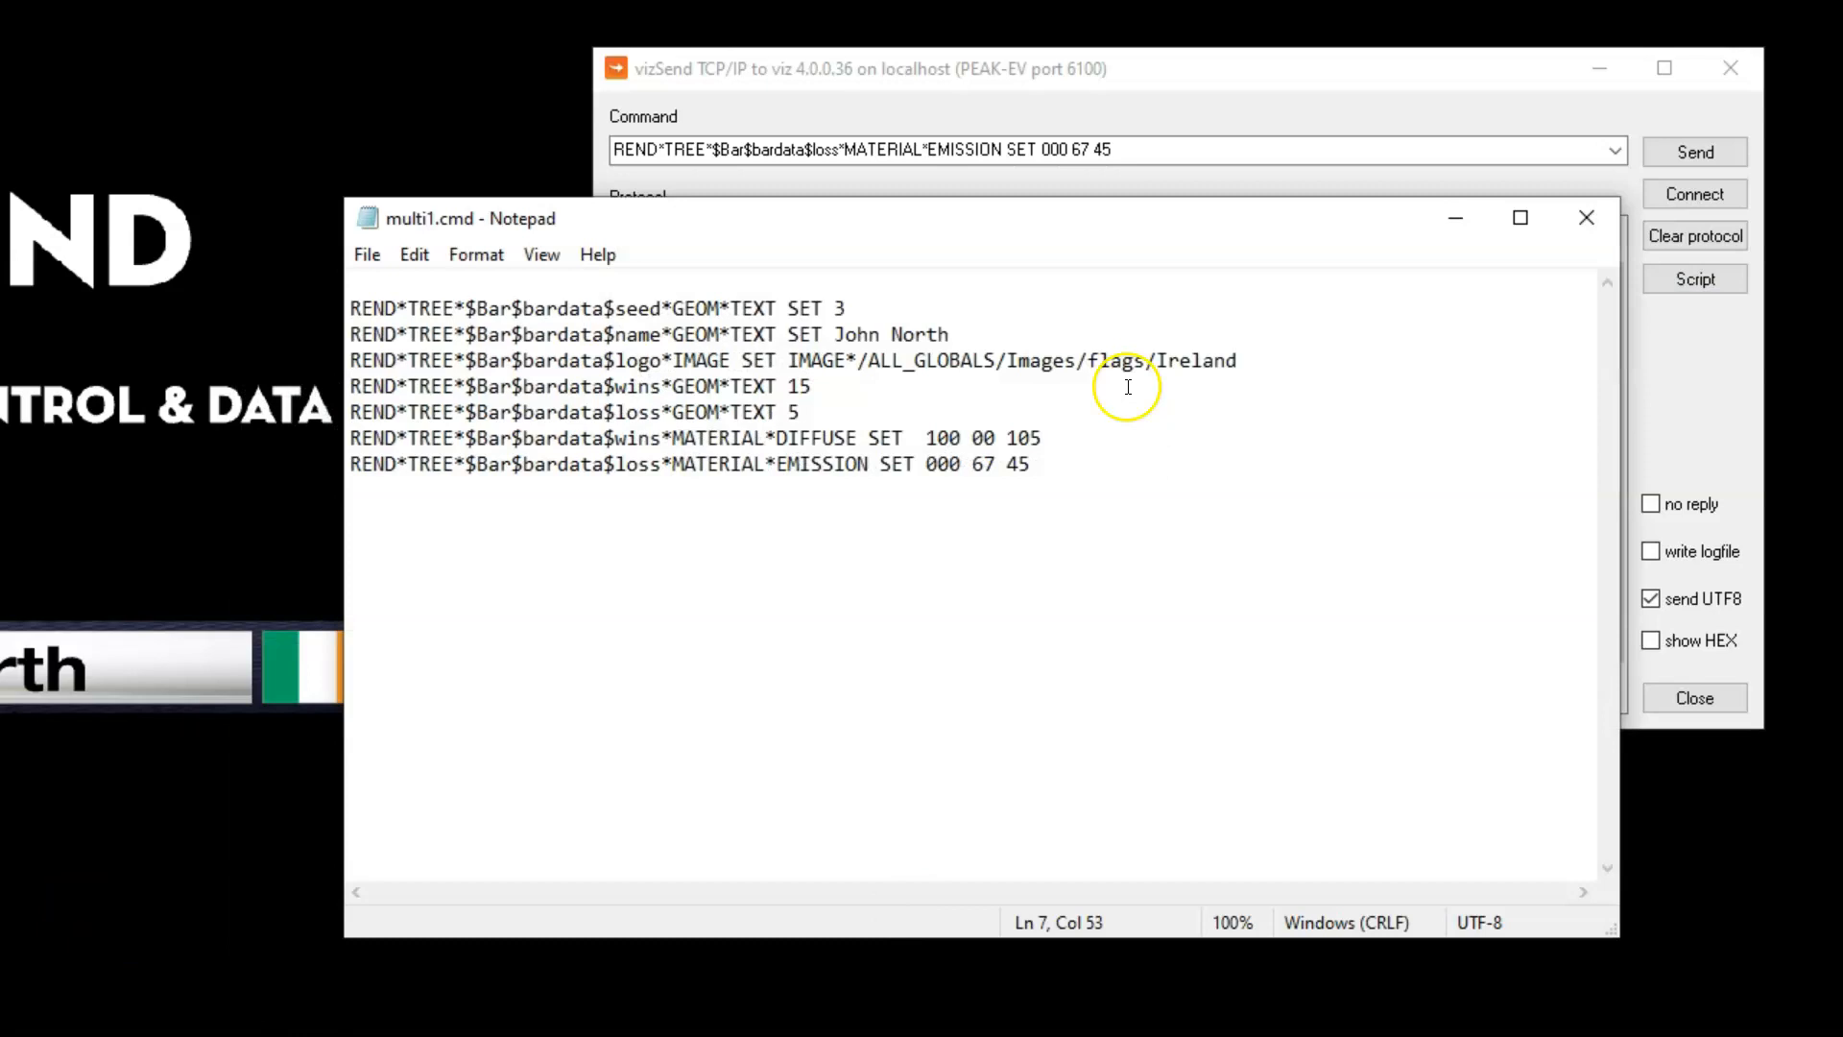
# Insert SET before 15 in the wins text line and before 5 in the loss text line of multi1.cmd, and save
pyautogui.click(1028, 390)
pyautogui.click(766, 387)
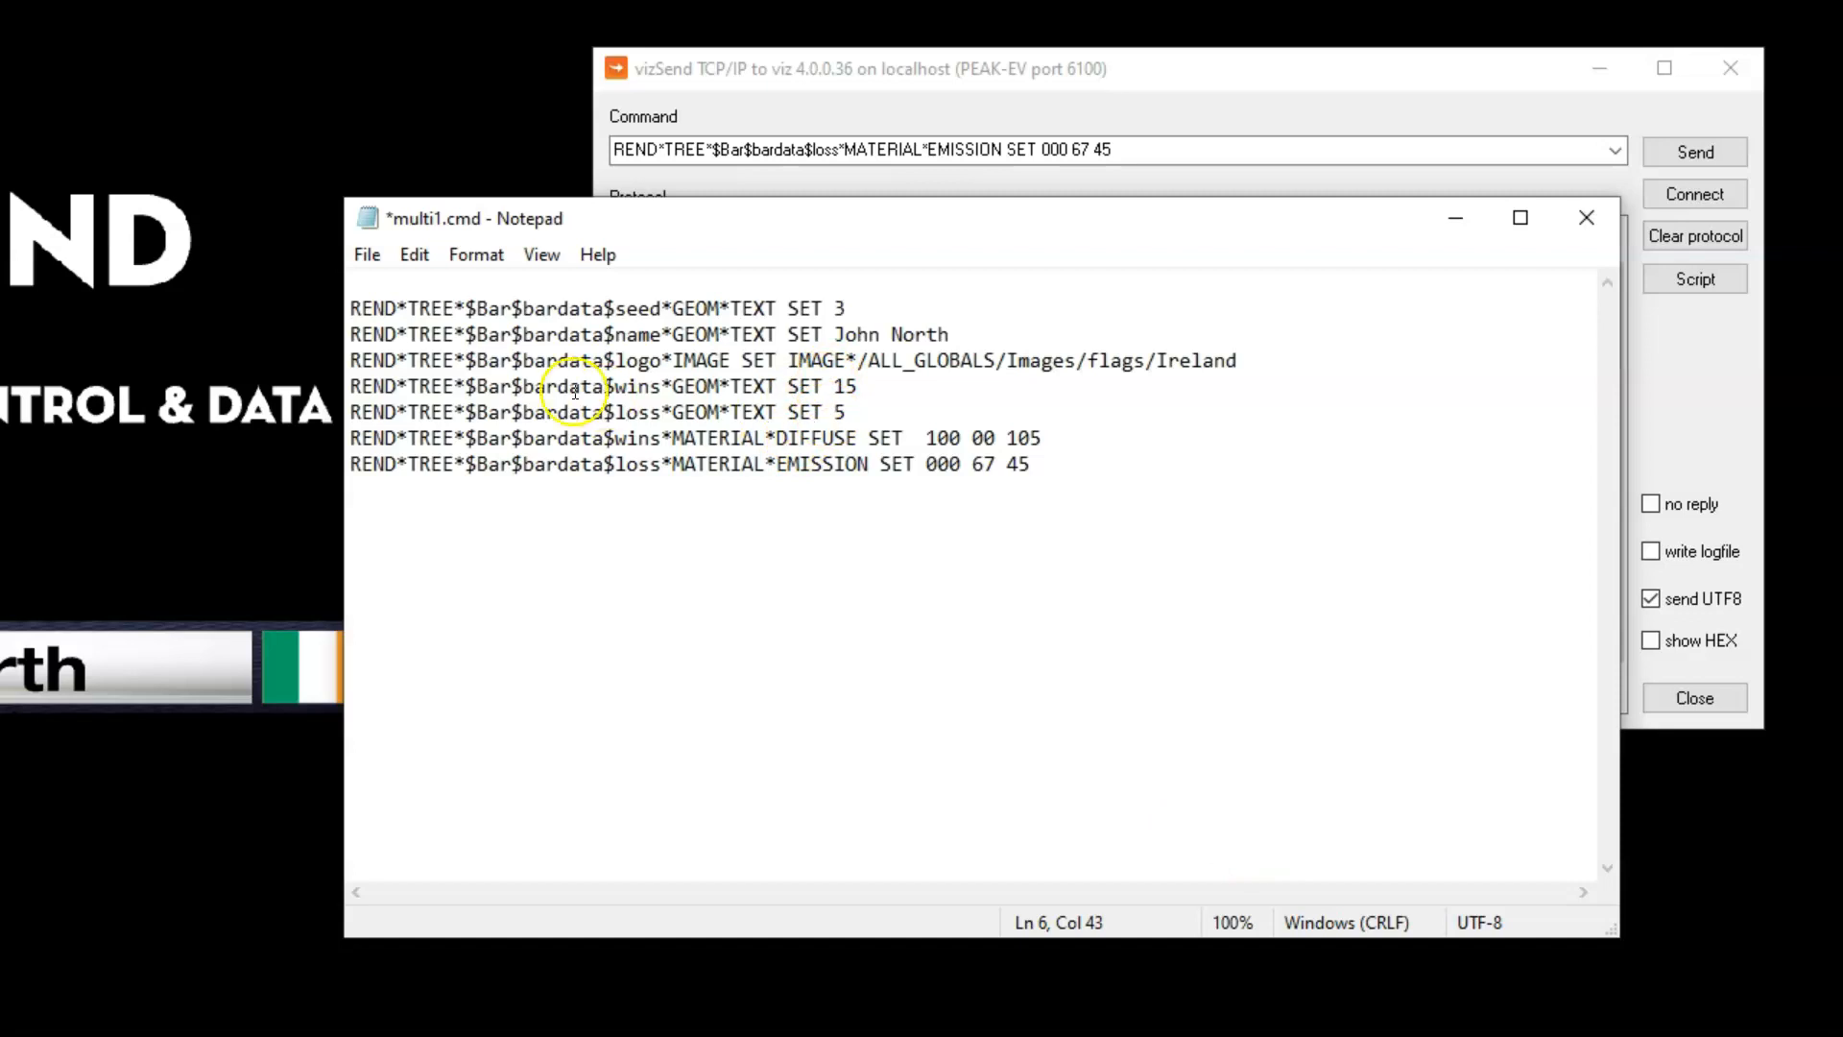
pyautogui.click(363, 255)
pyautogui.click(413, 382)
# Save the corrected script again under the name multi1.cmd, replacing the existing file
pyautogui.click(363, 255)
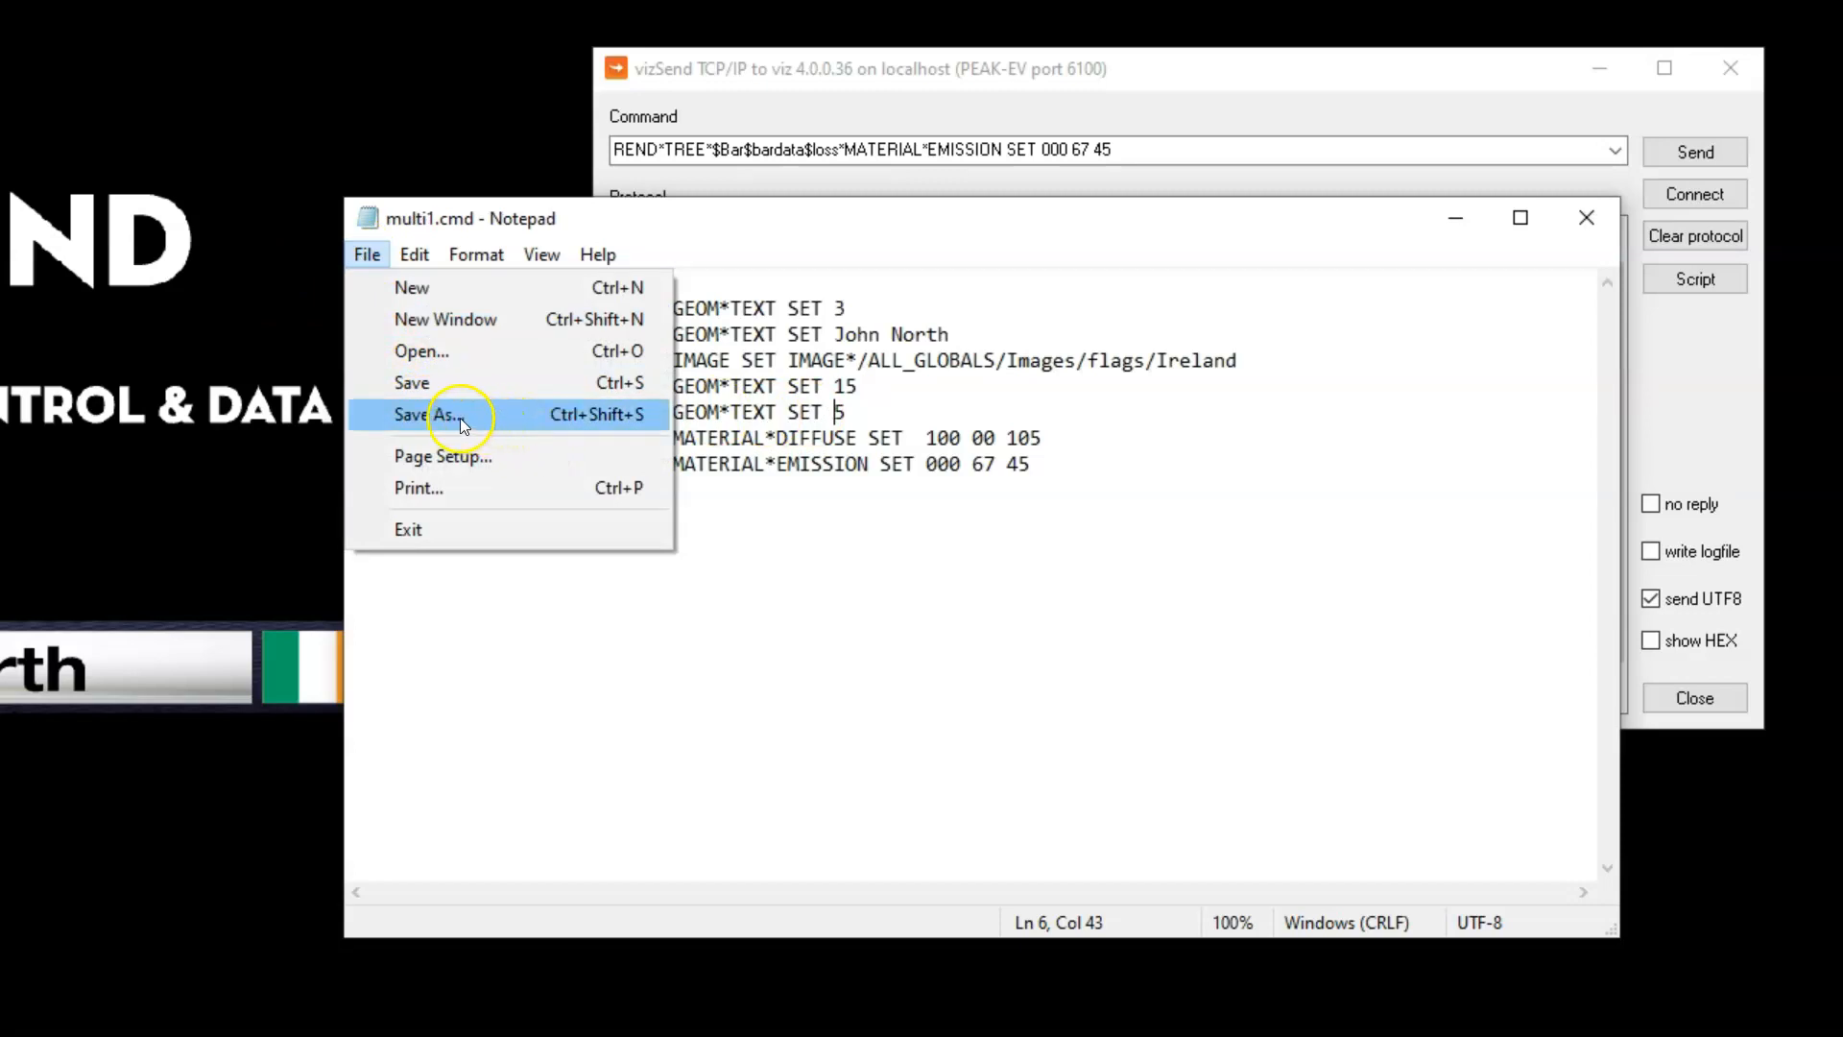
pyautogui.click(459, 418)
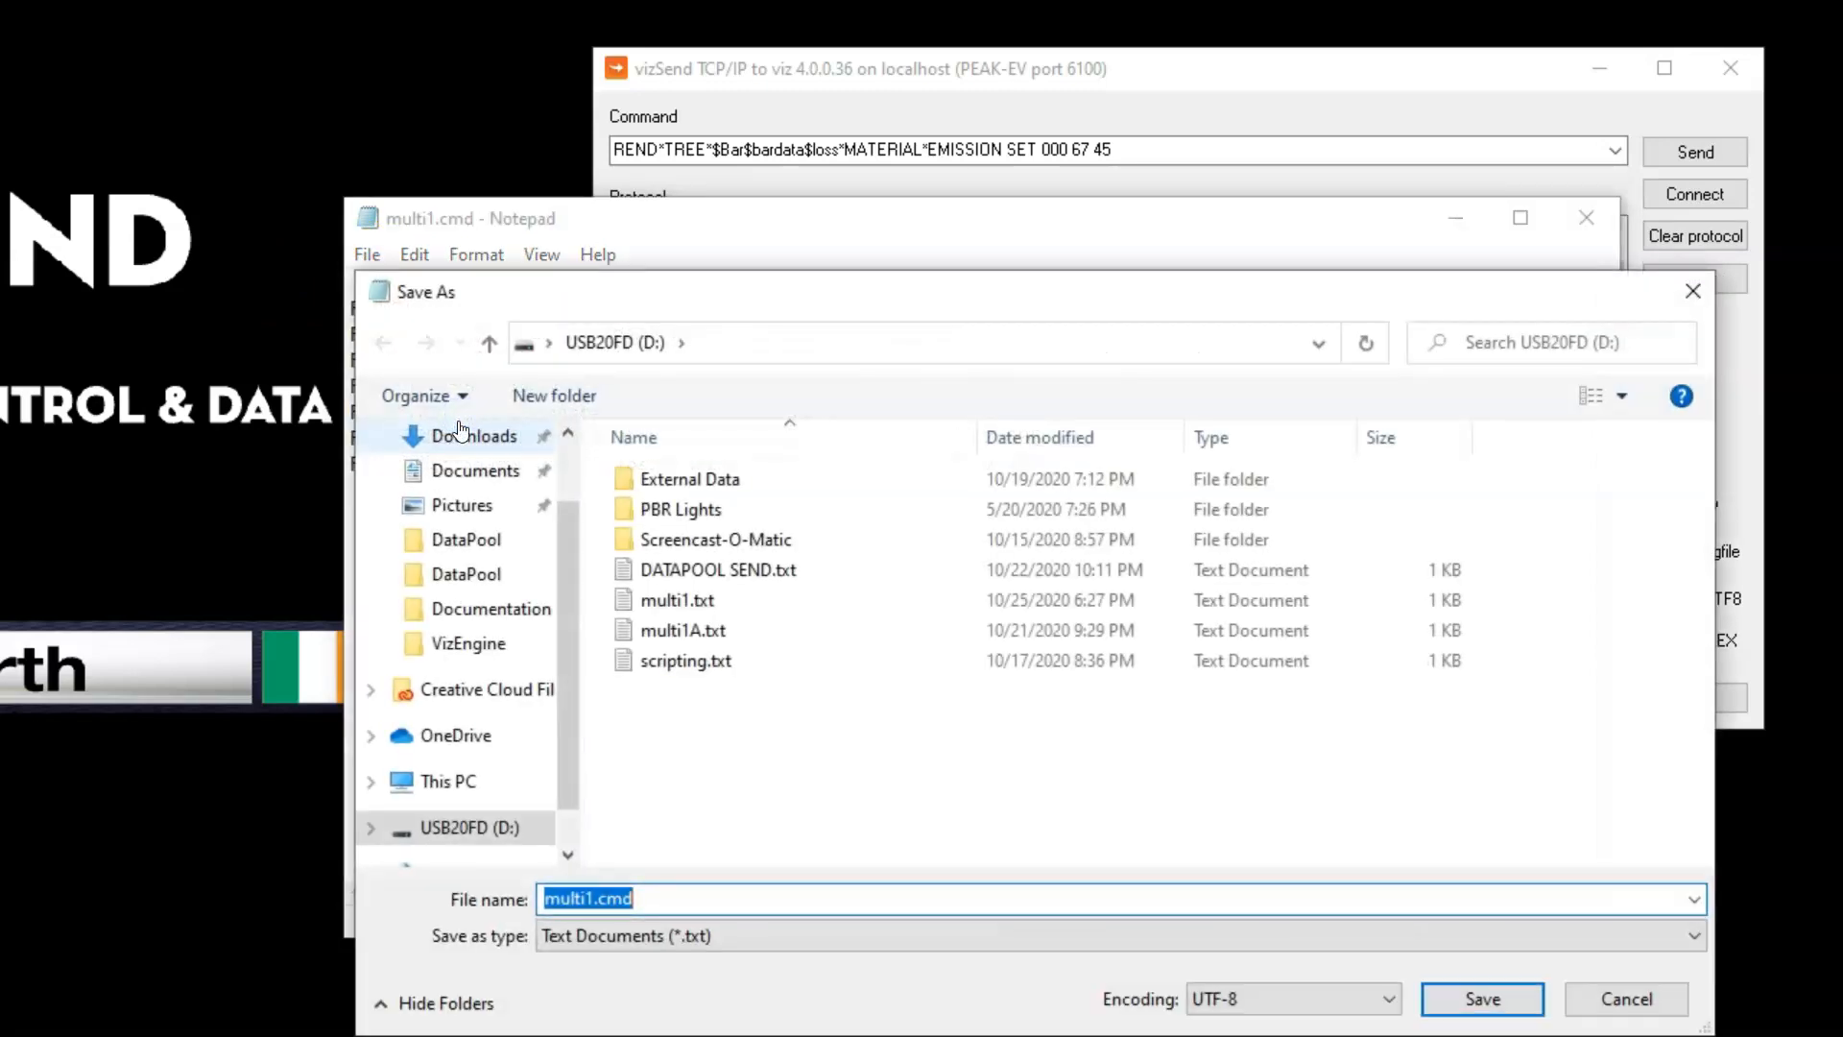
pyautogui.click(571, 905)
pyautogui.click(1483, 998)
pyautogui.click(529, 612)
# Minimize the Notepad script and clear the protocol log and the command in Viz Send
pyautogui.click(1481, 70)
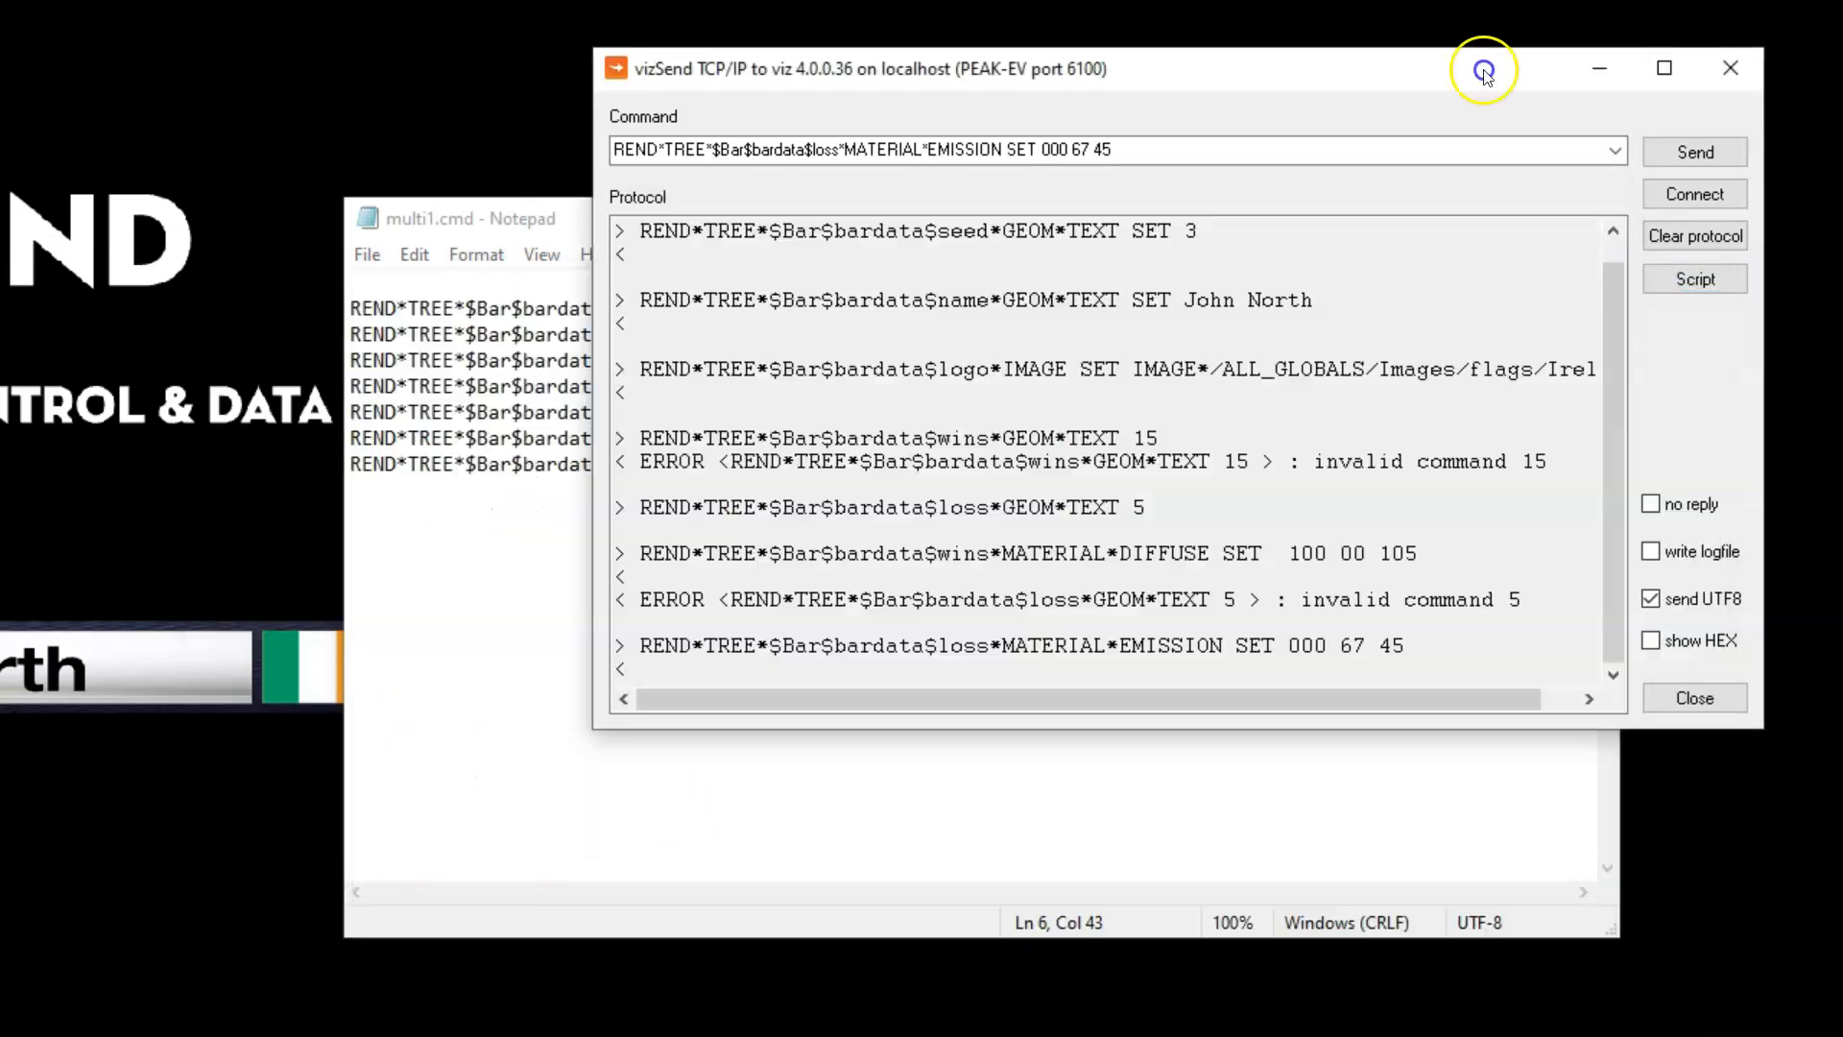
pyautogui.click(501, 221)
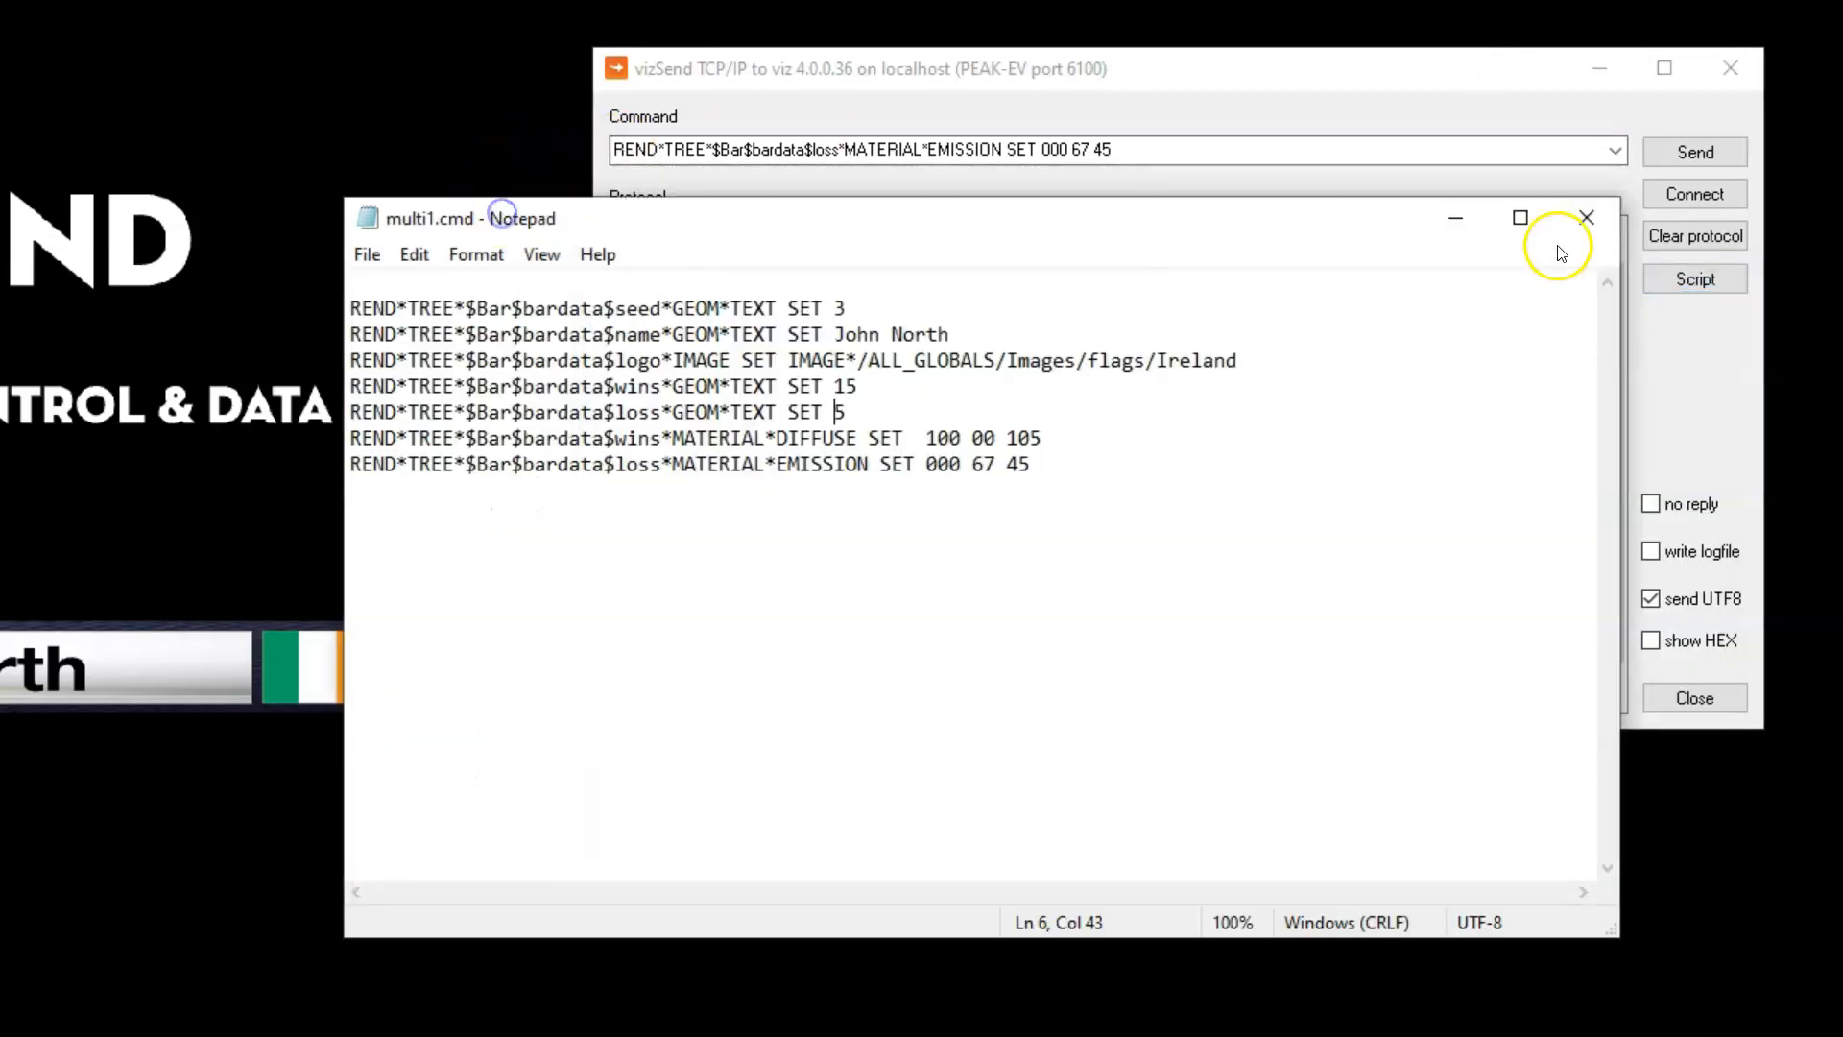
pyautogui.click(1464, 214)
pyautogui.click(1695, 280)
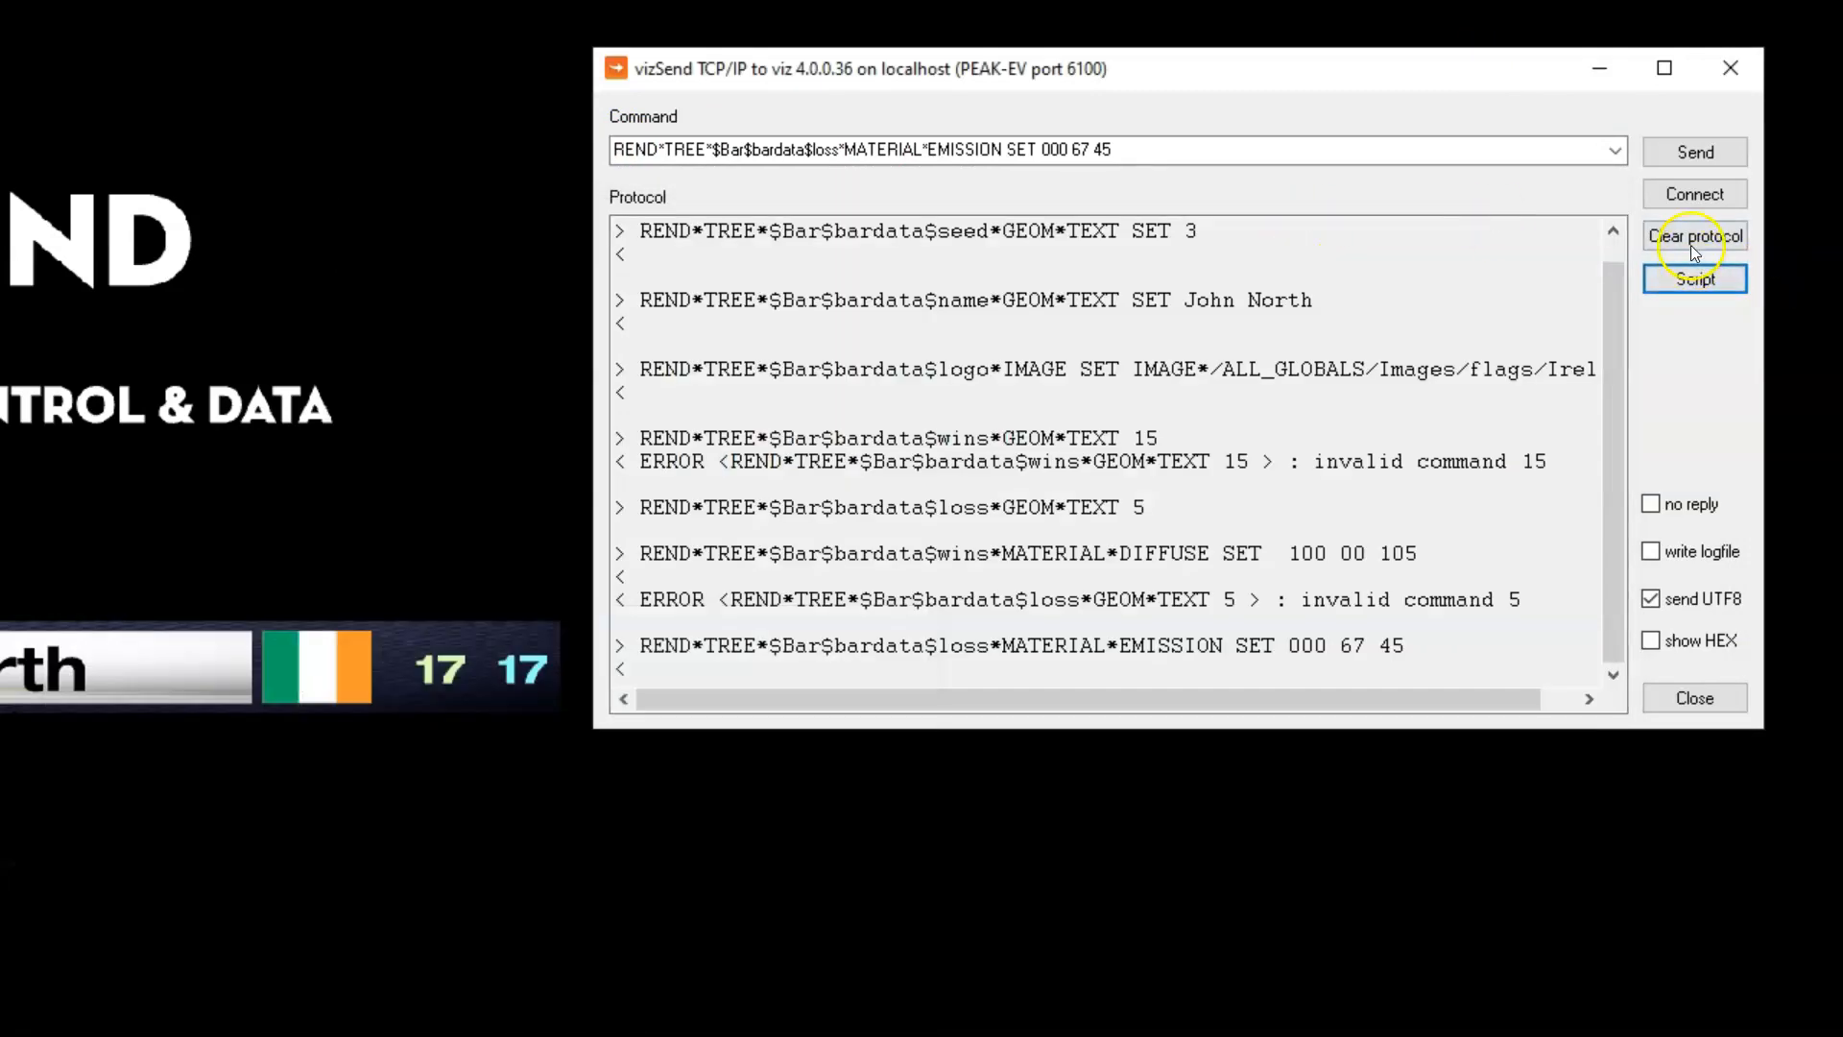
pyautogui.click(1692, 247)
pyautogui.moveTo(1287, 151); pyautogui.dragTo(476, 156)
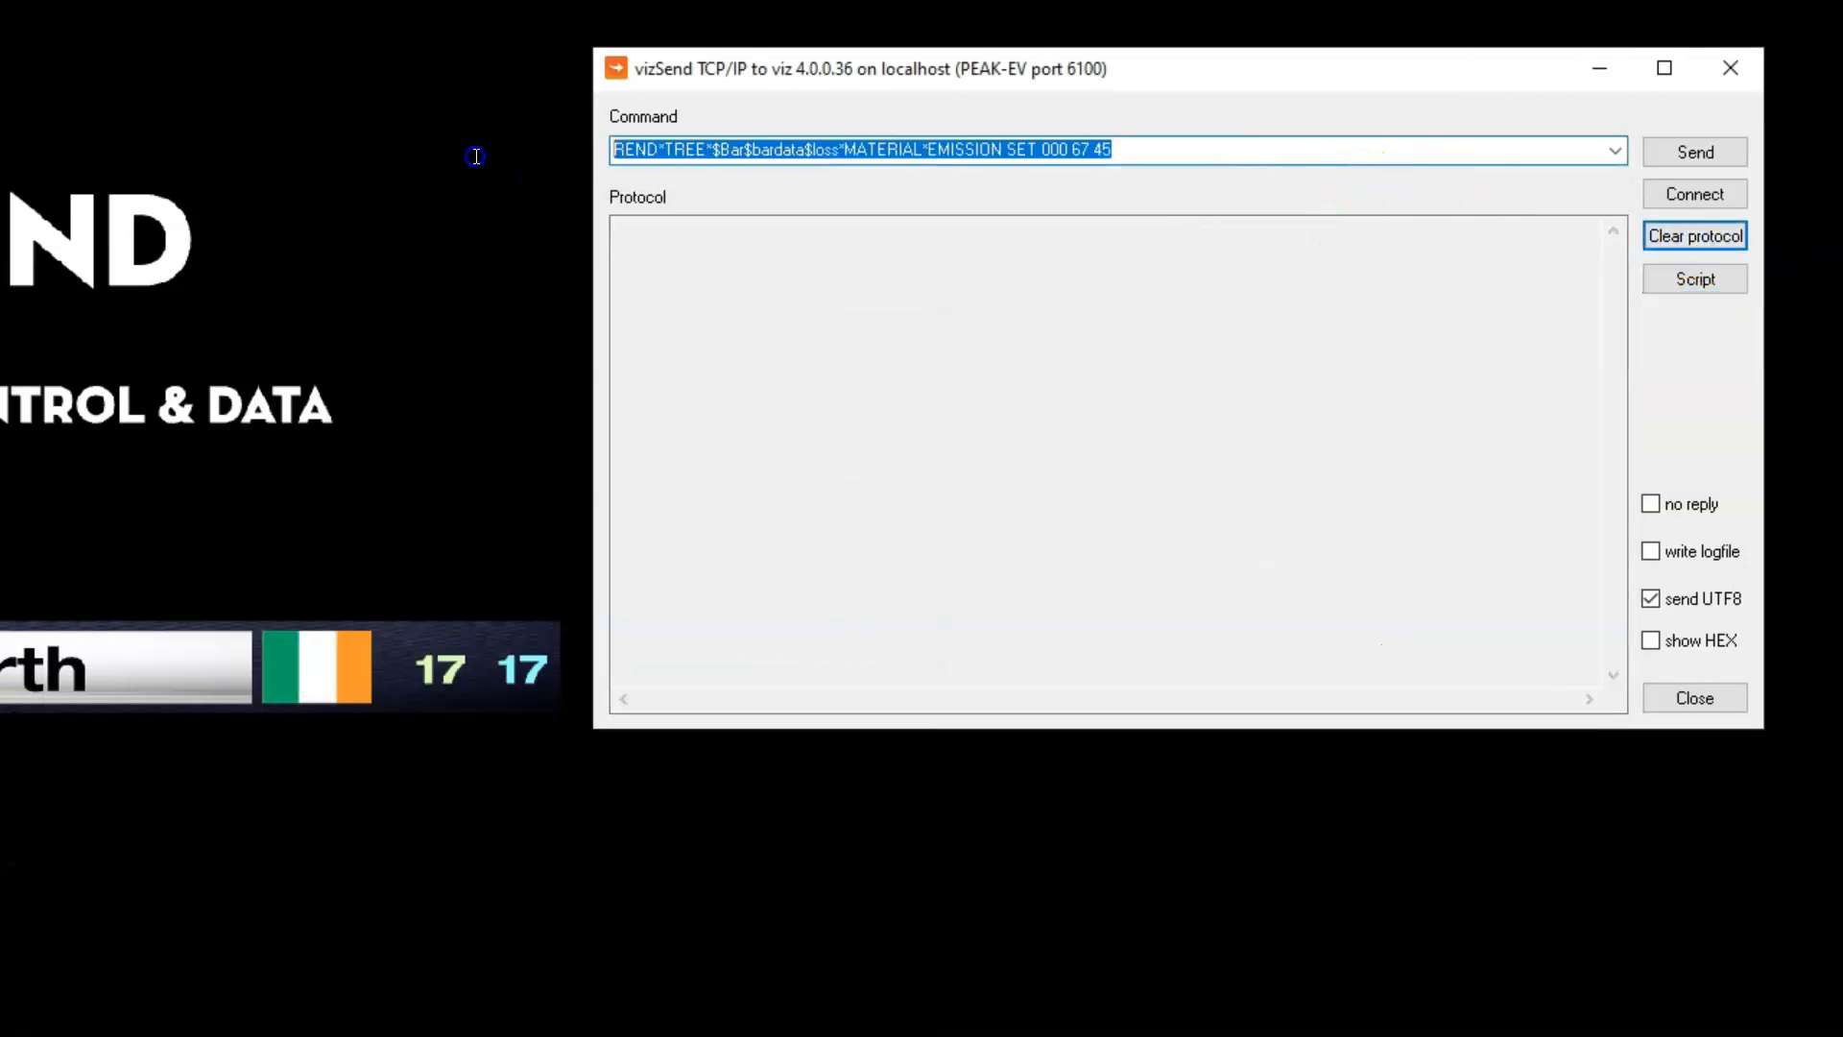
pyautogui.press('Delete')
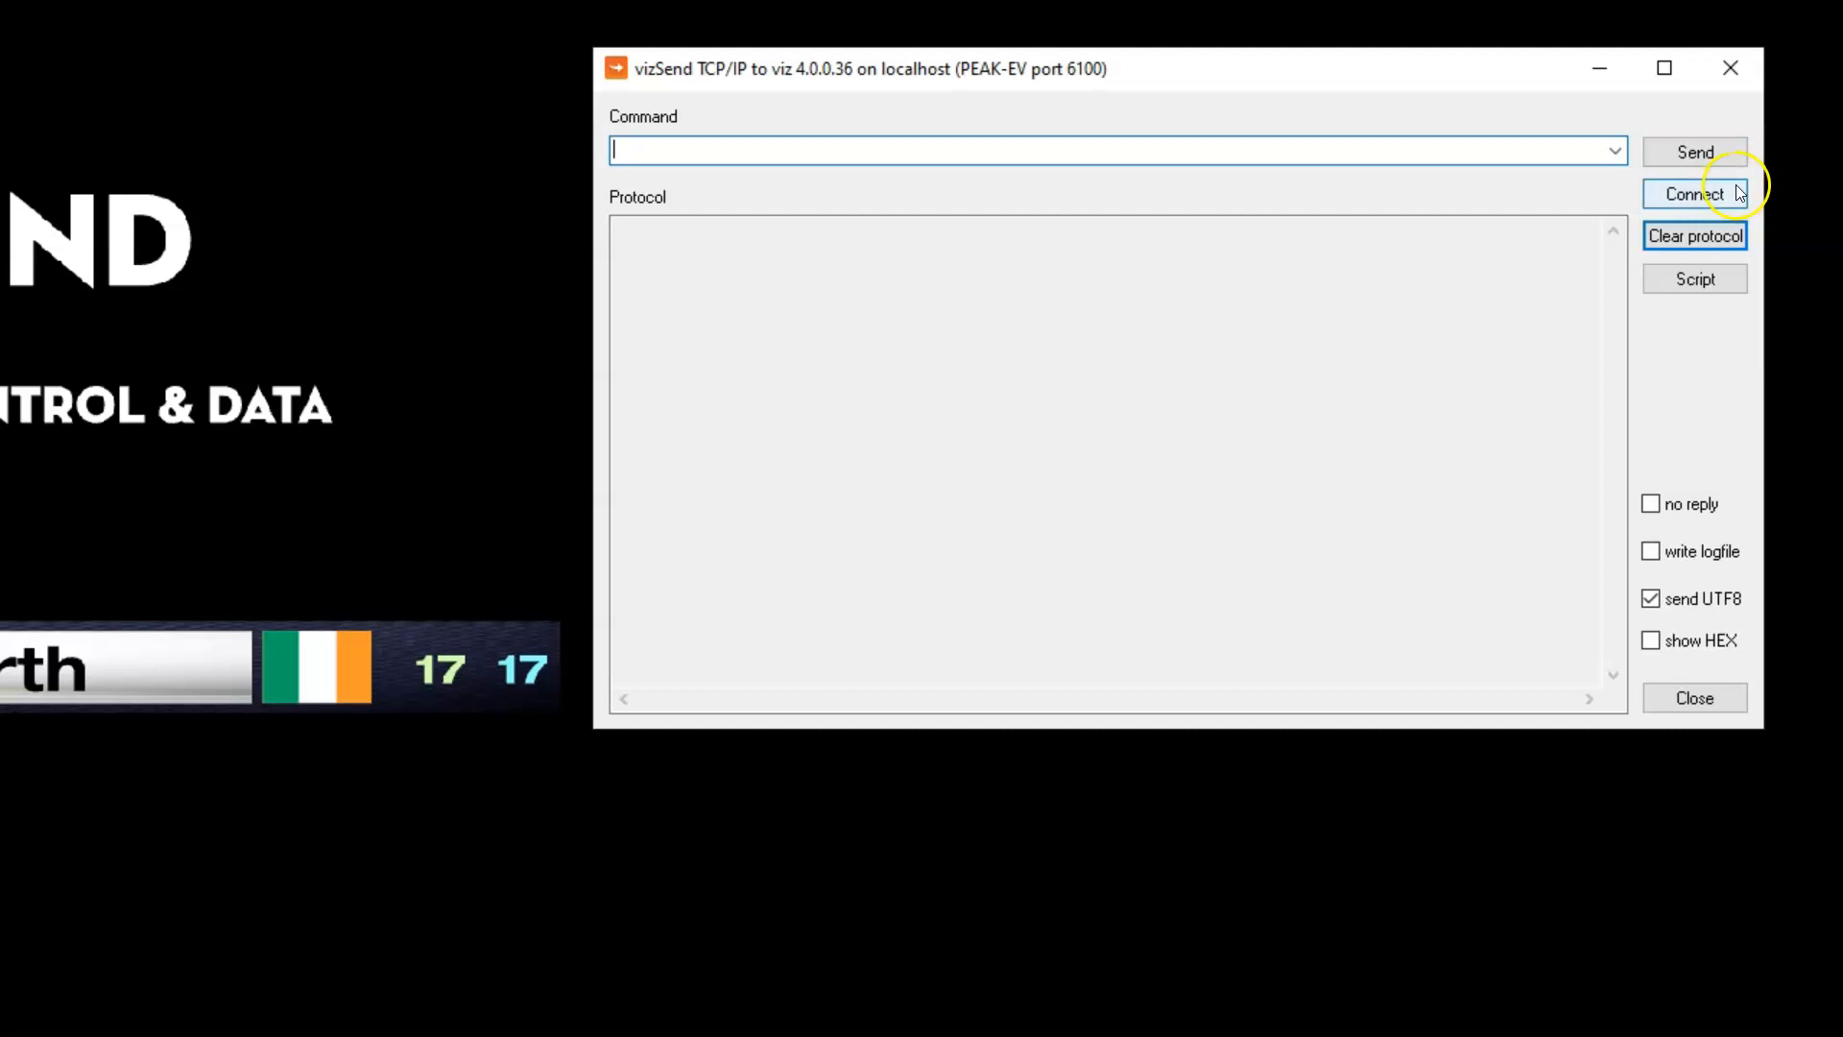
# Run the corrected multi1.cmd script in Viz Send to update the whole bar
pyautogui.click(1689, 276)
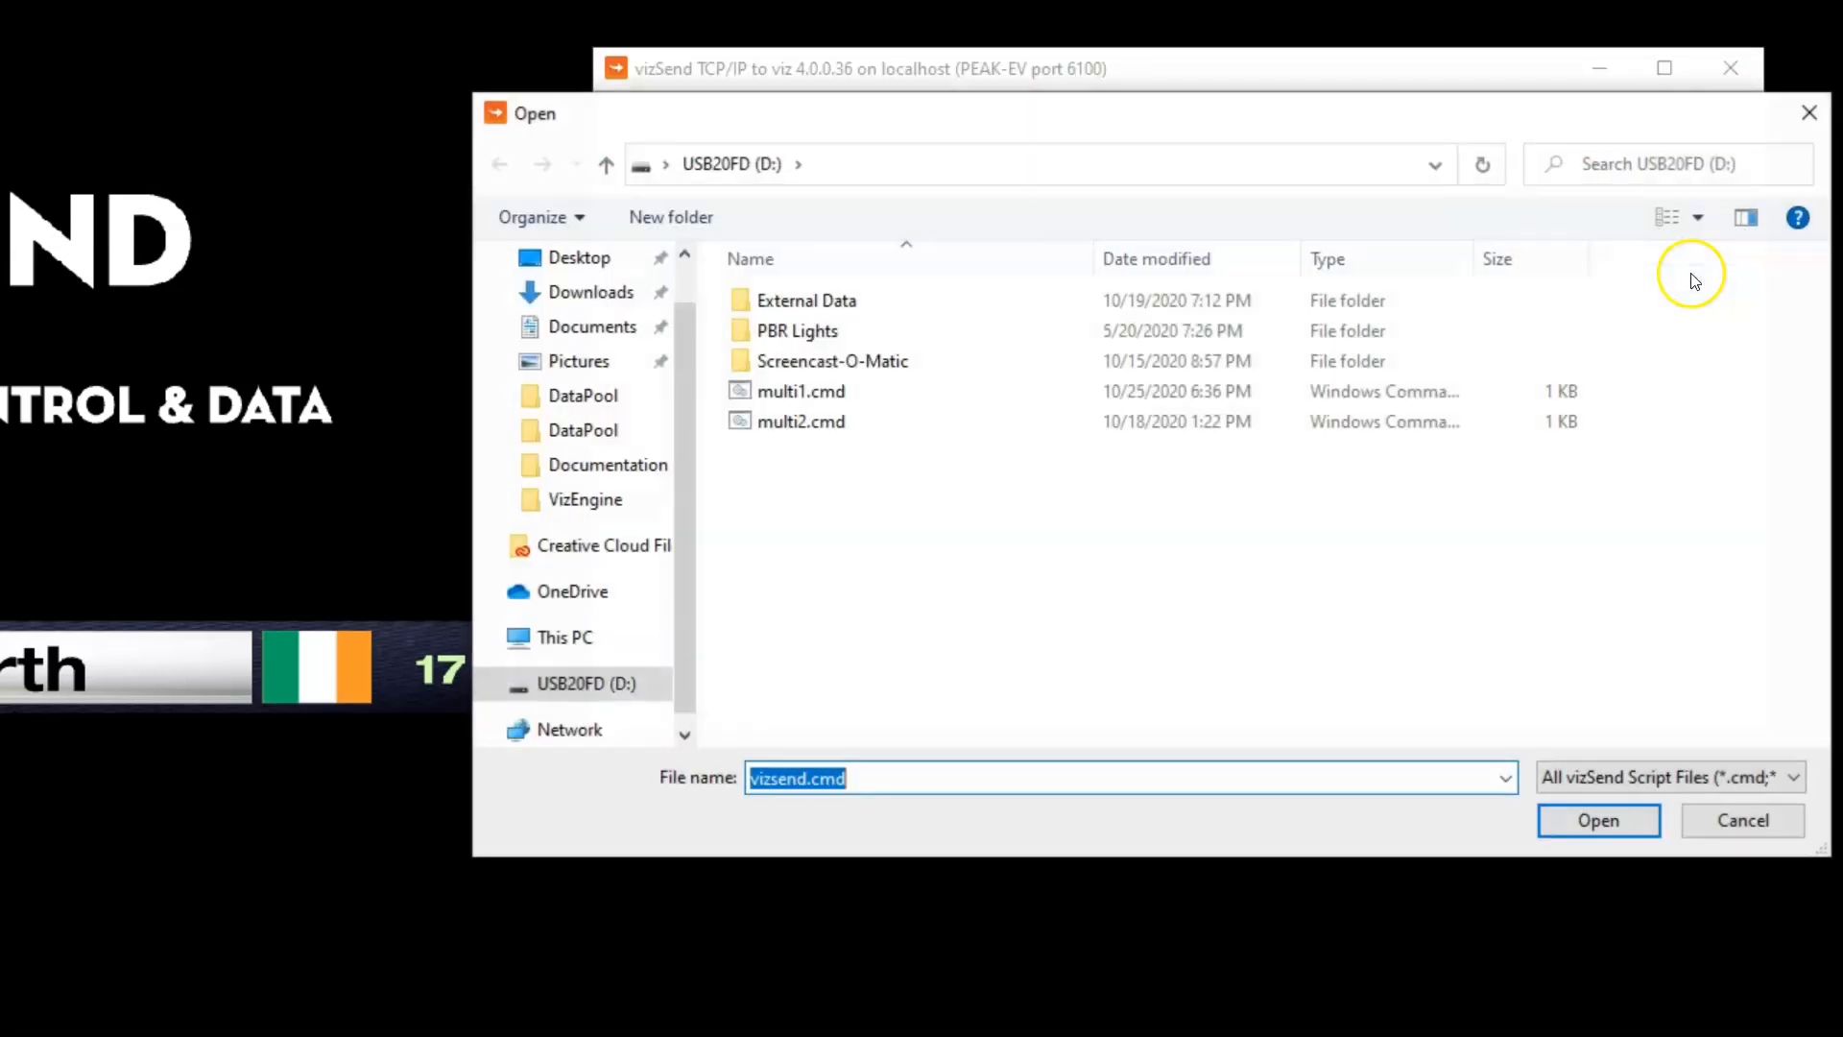
pyautogui.click(792, 390)
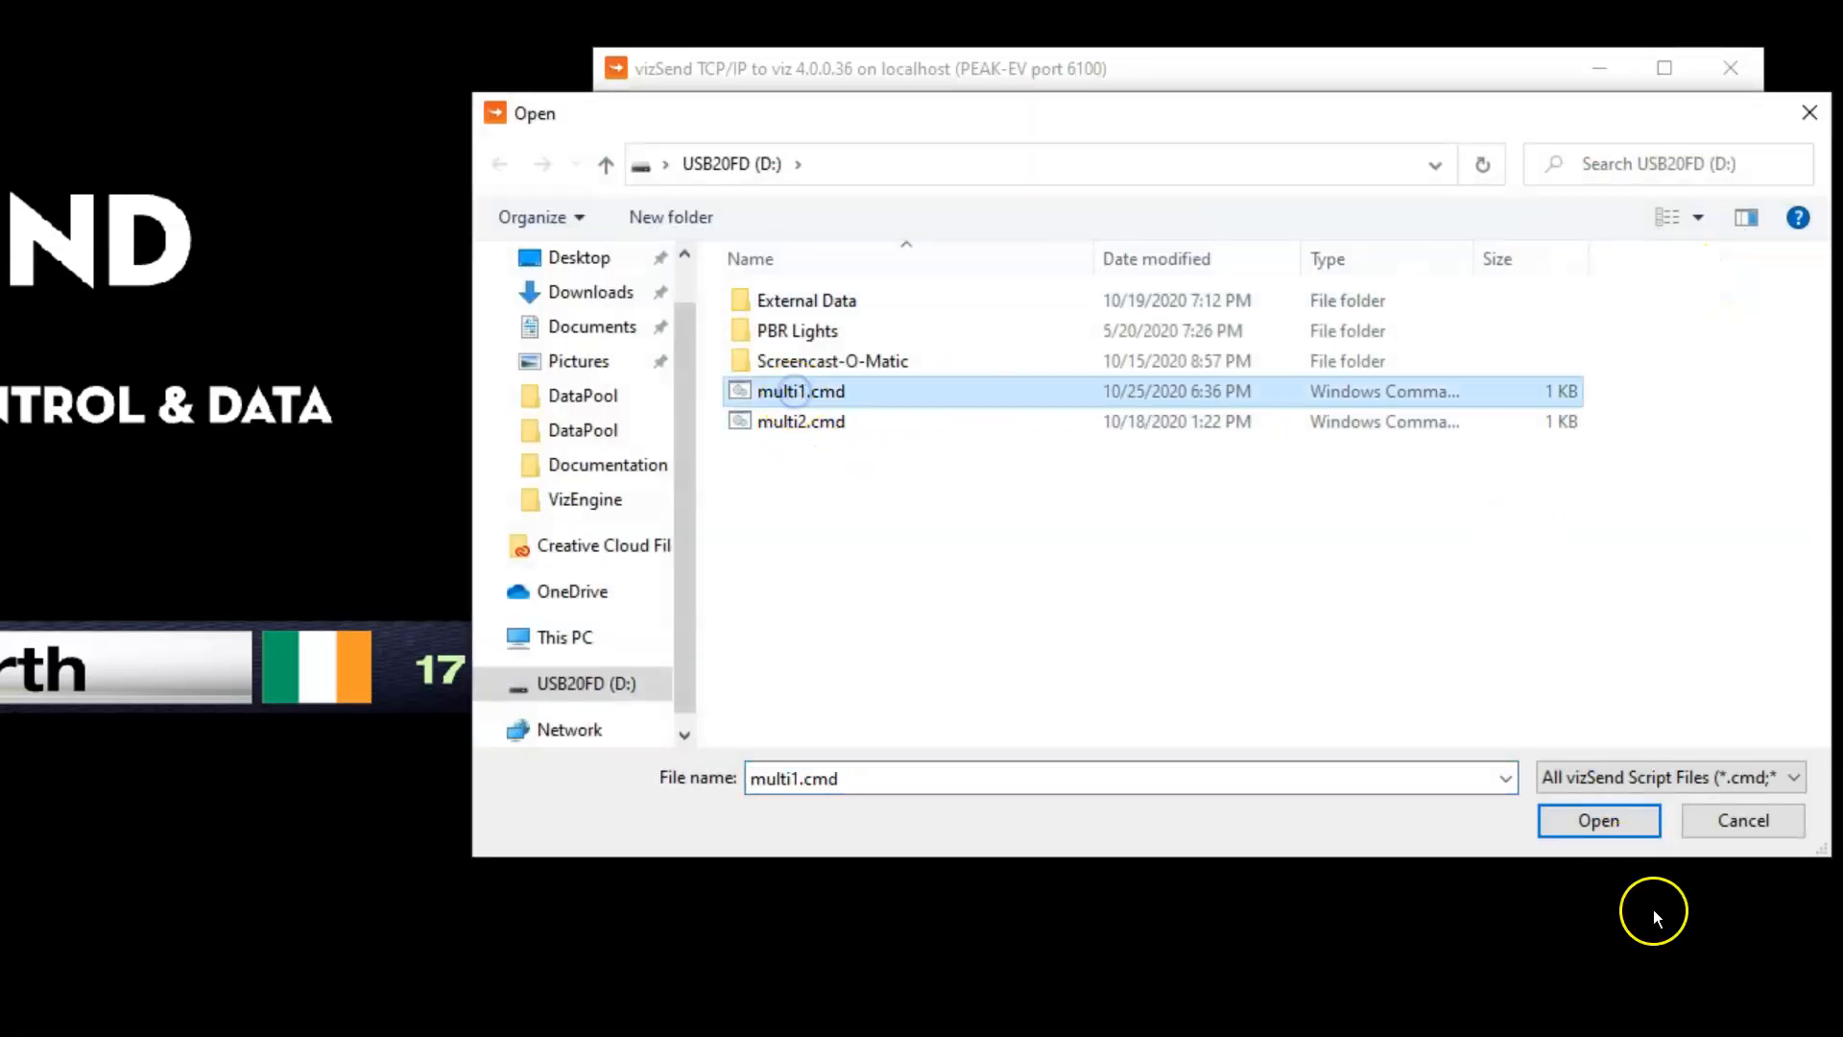
pyautogui.click(1598, 821)
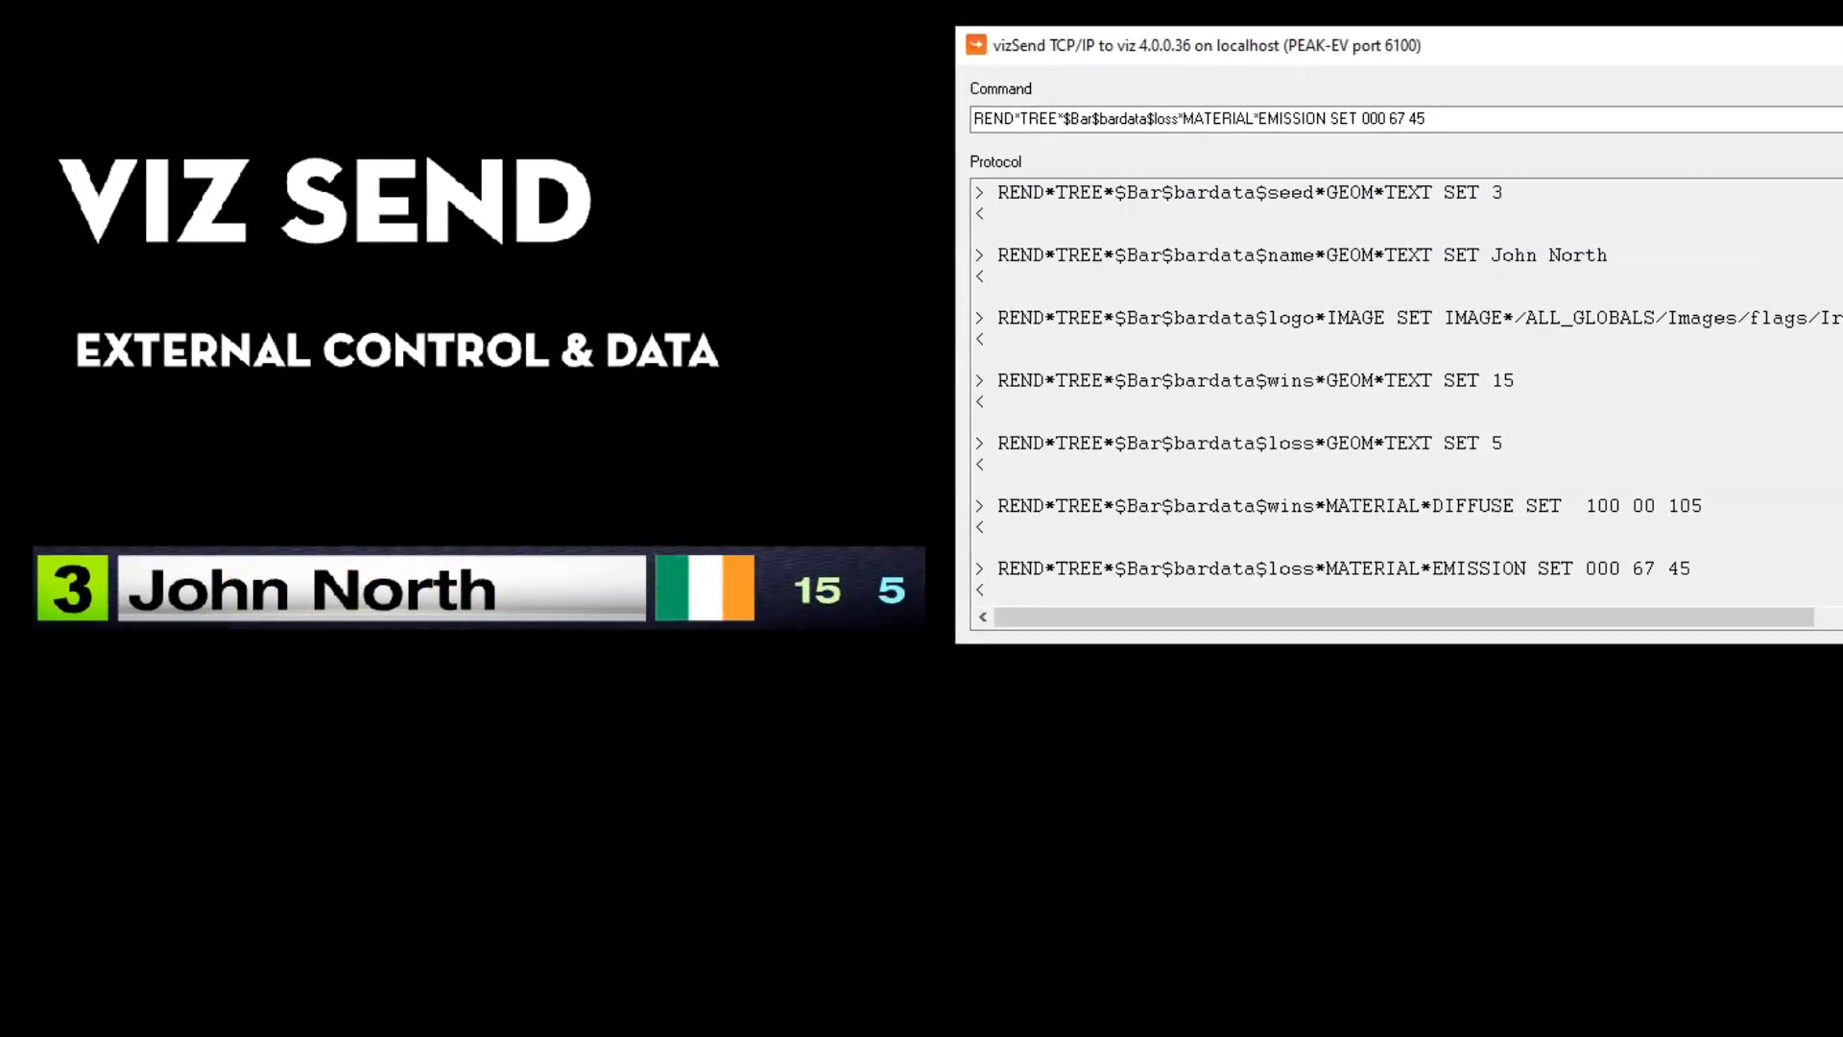
# In multi1.cmd, replace the player's name in the name line and set the seed value to 6
pyautogui.hotkey('alt', 'Tab')
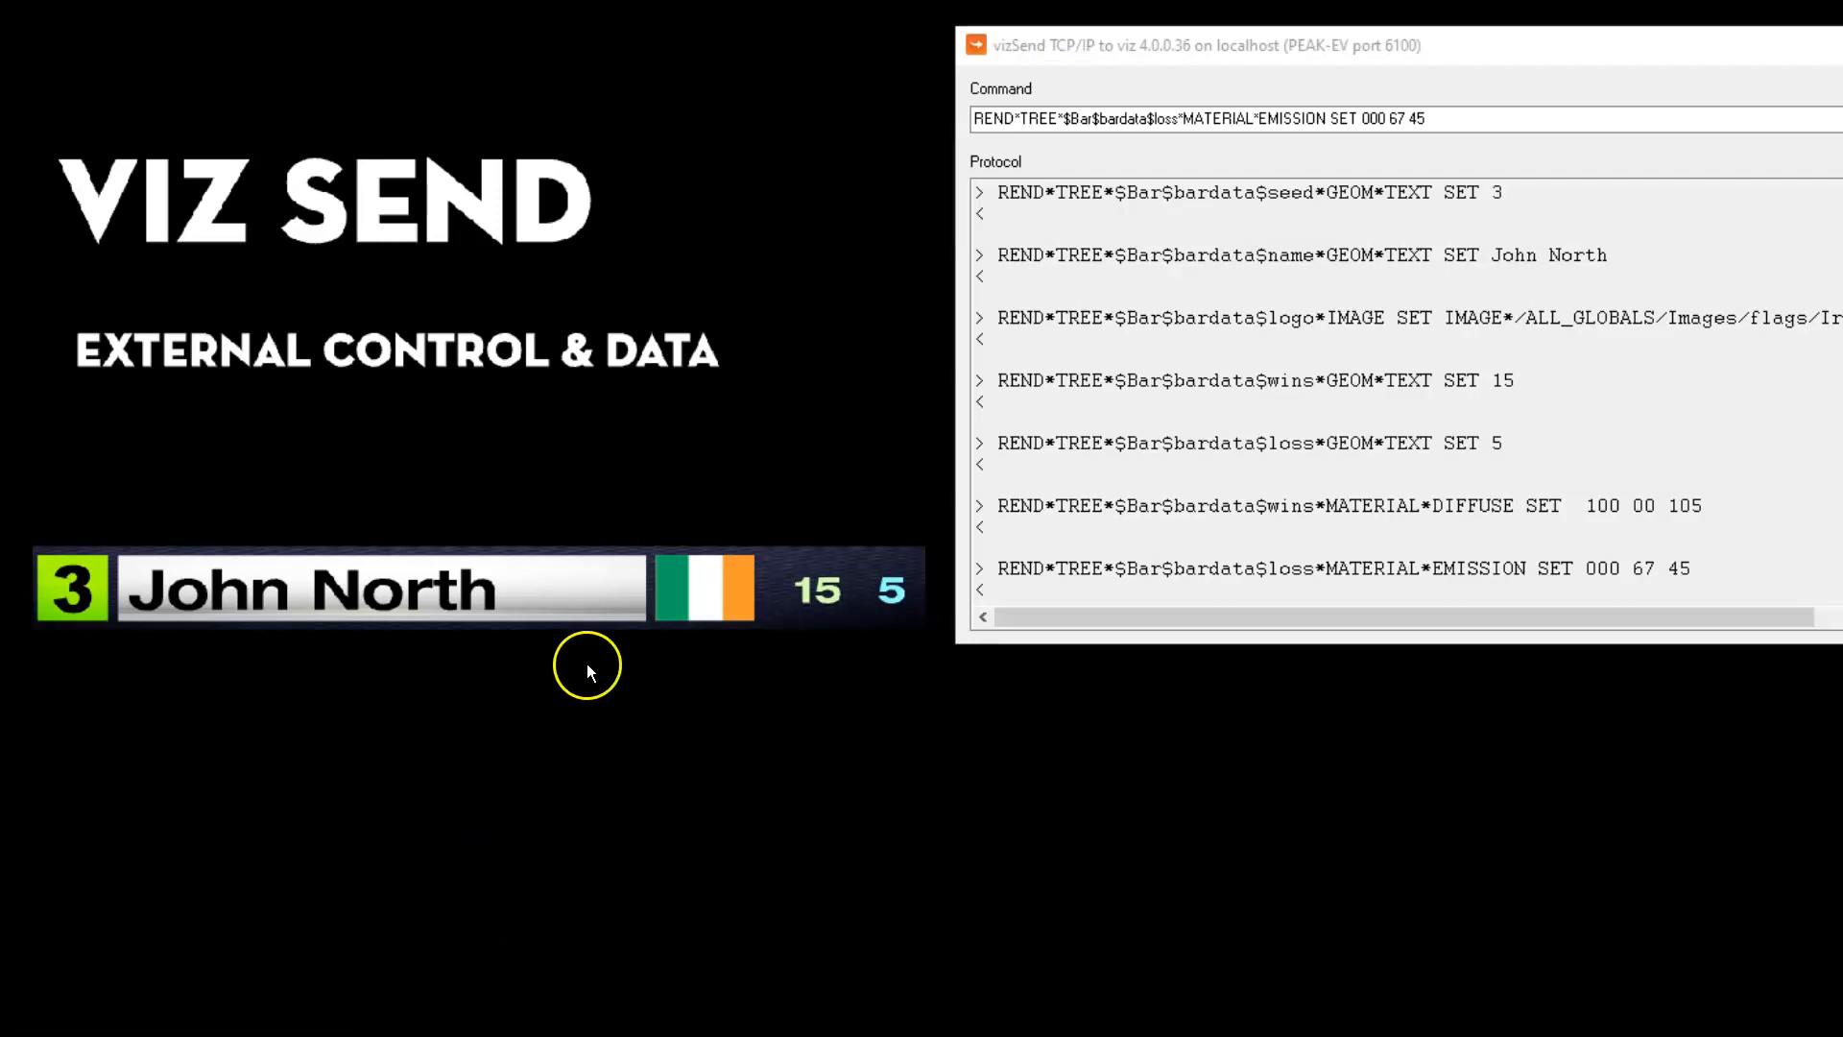
pyautogui.moveTo(1294, 287); pyautogui.dragTo(1182, 286)
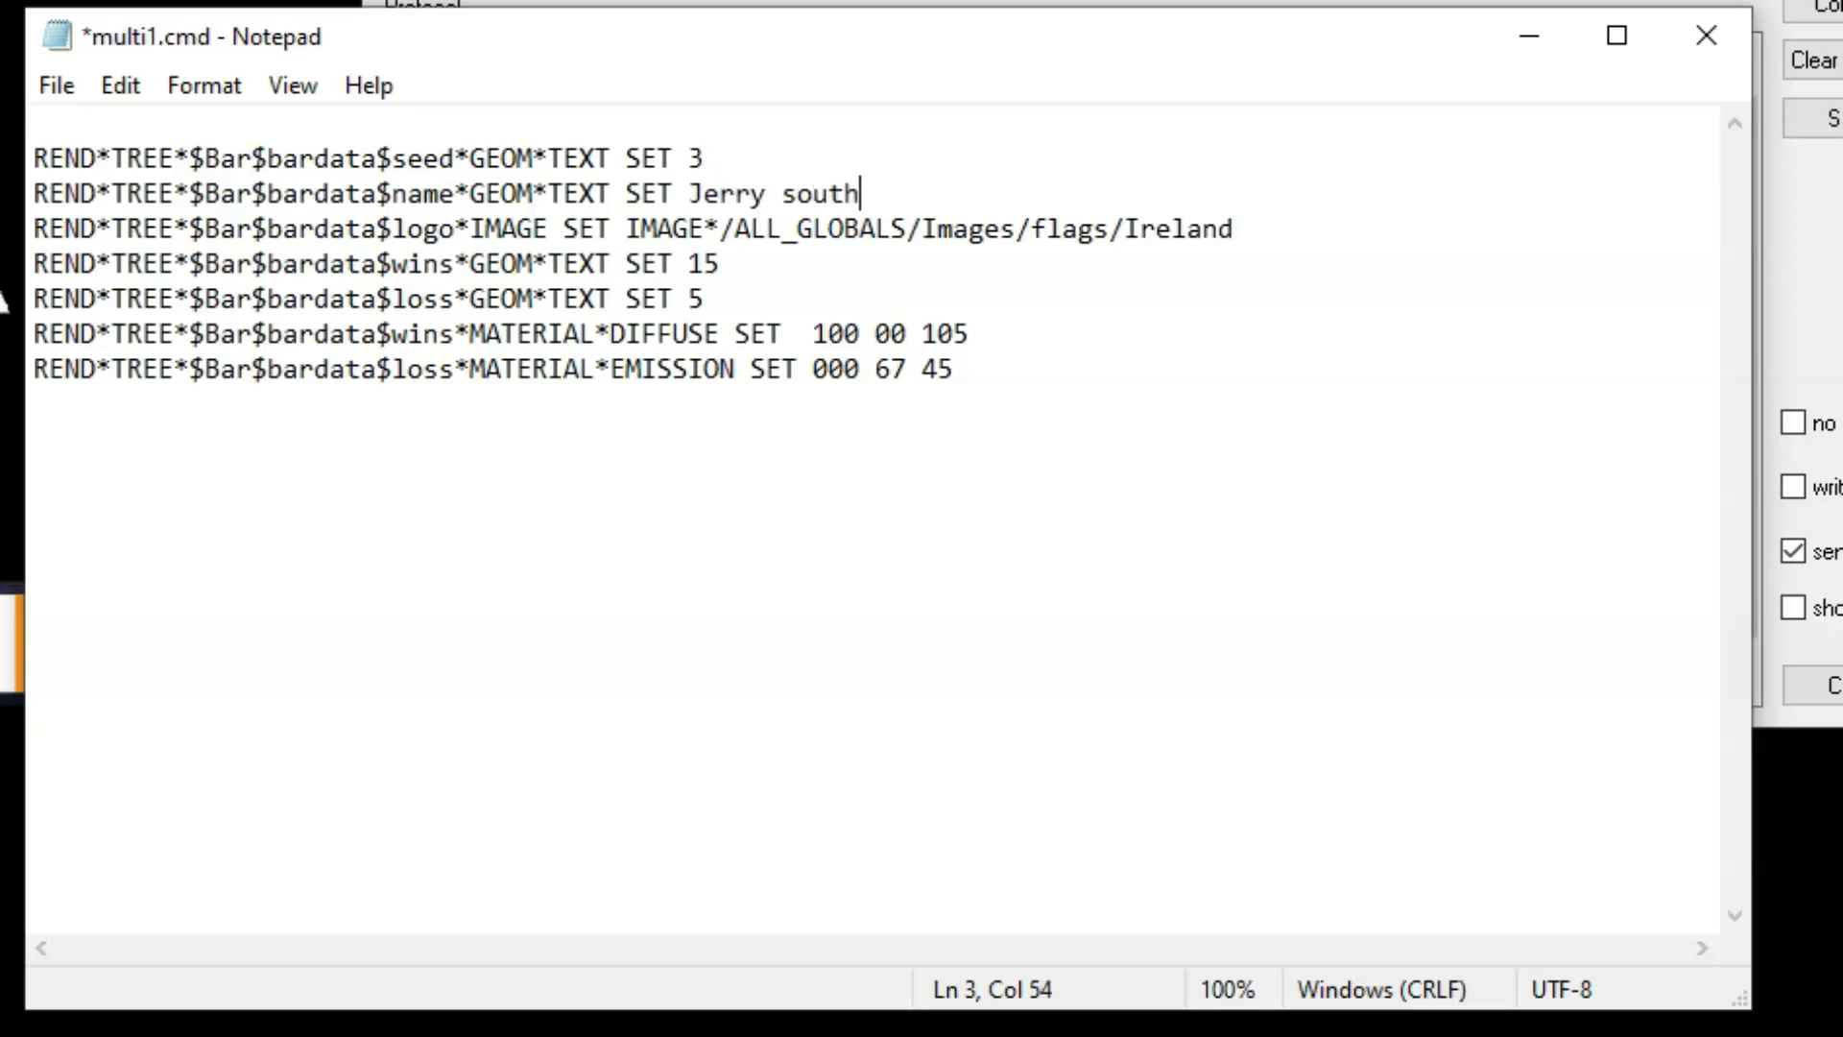
pyautogui.doubleClick(695, 158)
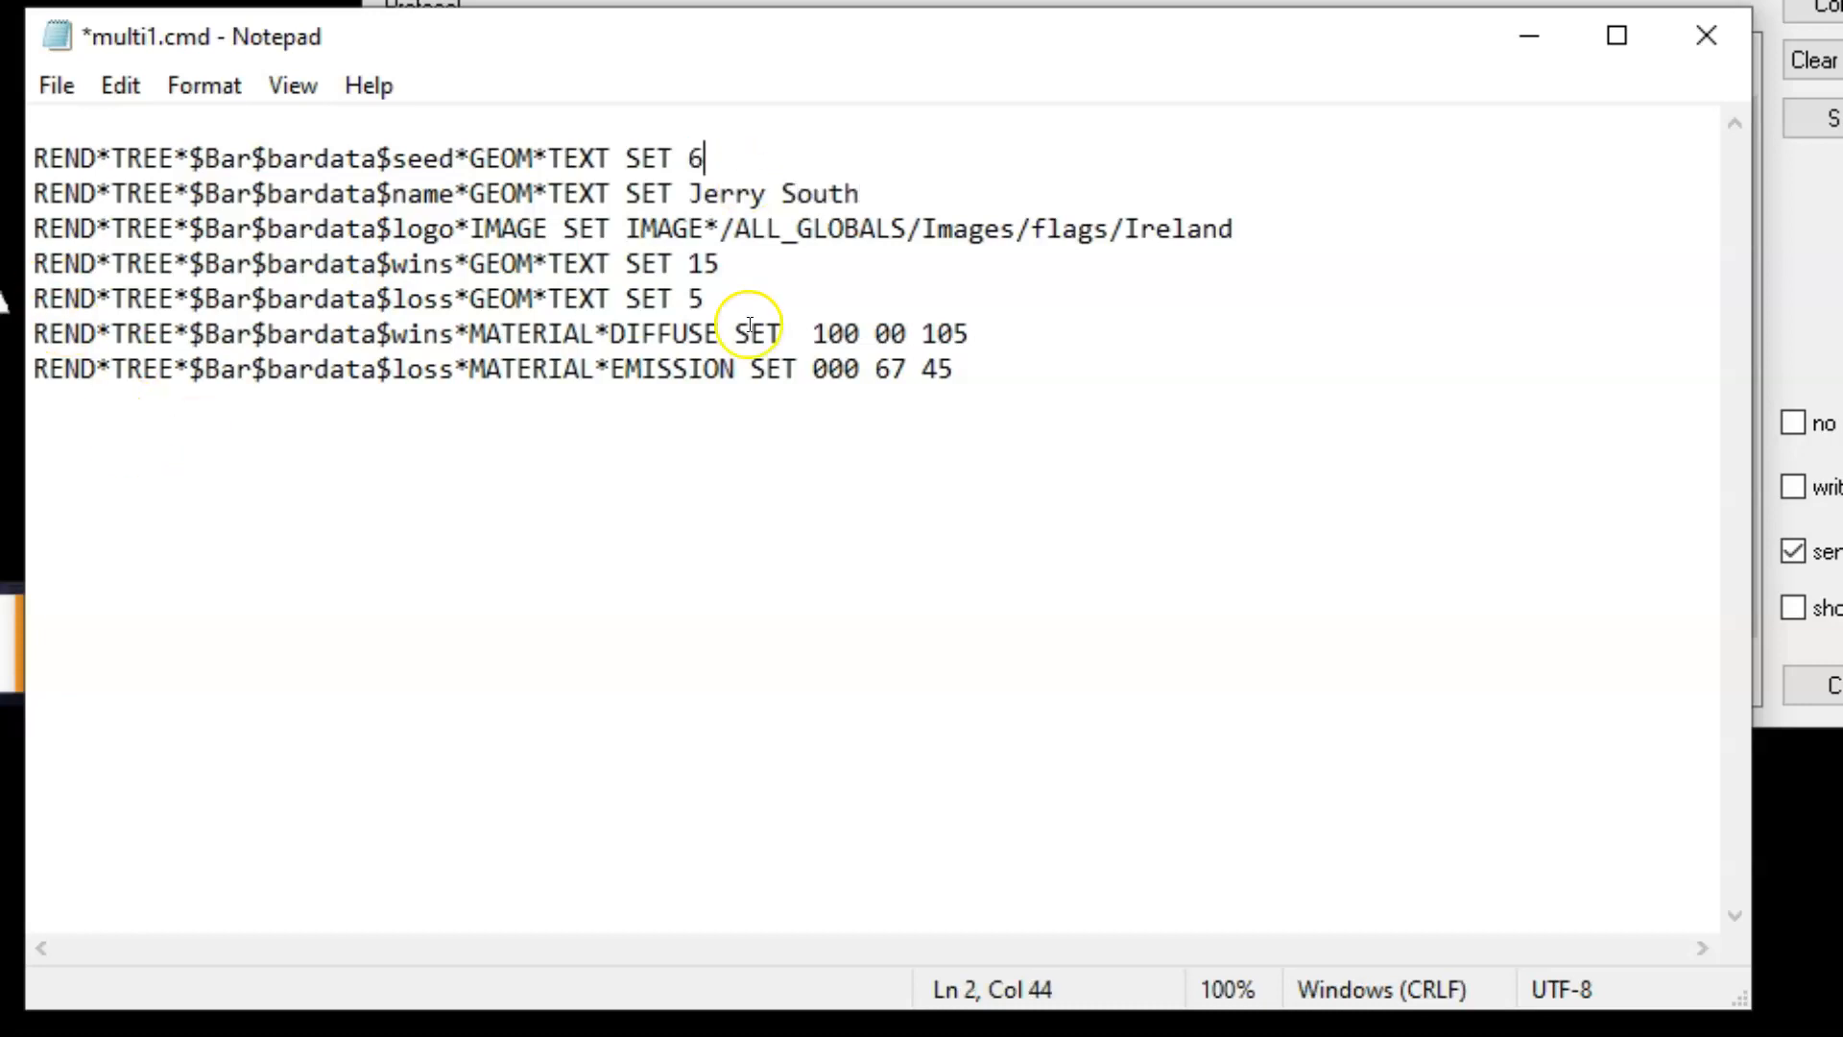
# Set the wins text value to 17 and the loss text value to 7 in multi1.cmd
pyautogui.doubleClick(704, 267)
pyautogui.write('1')
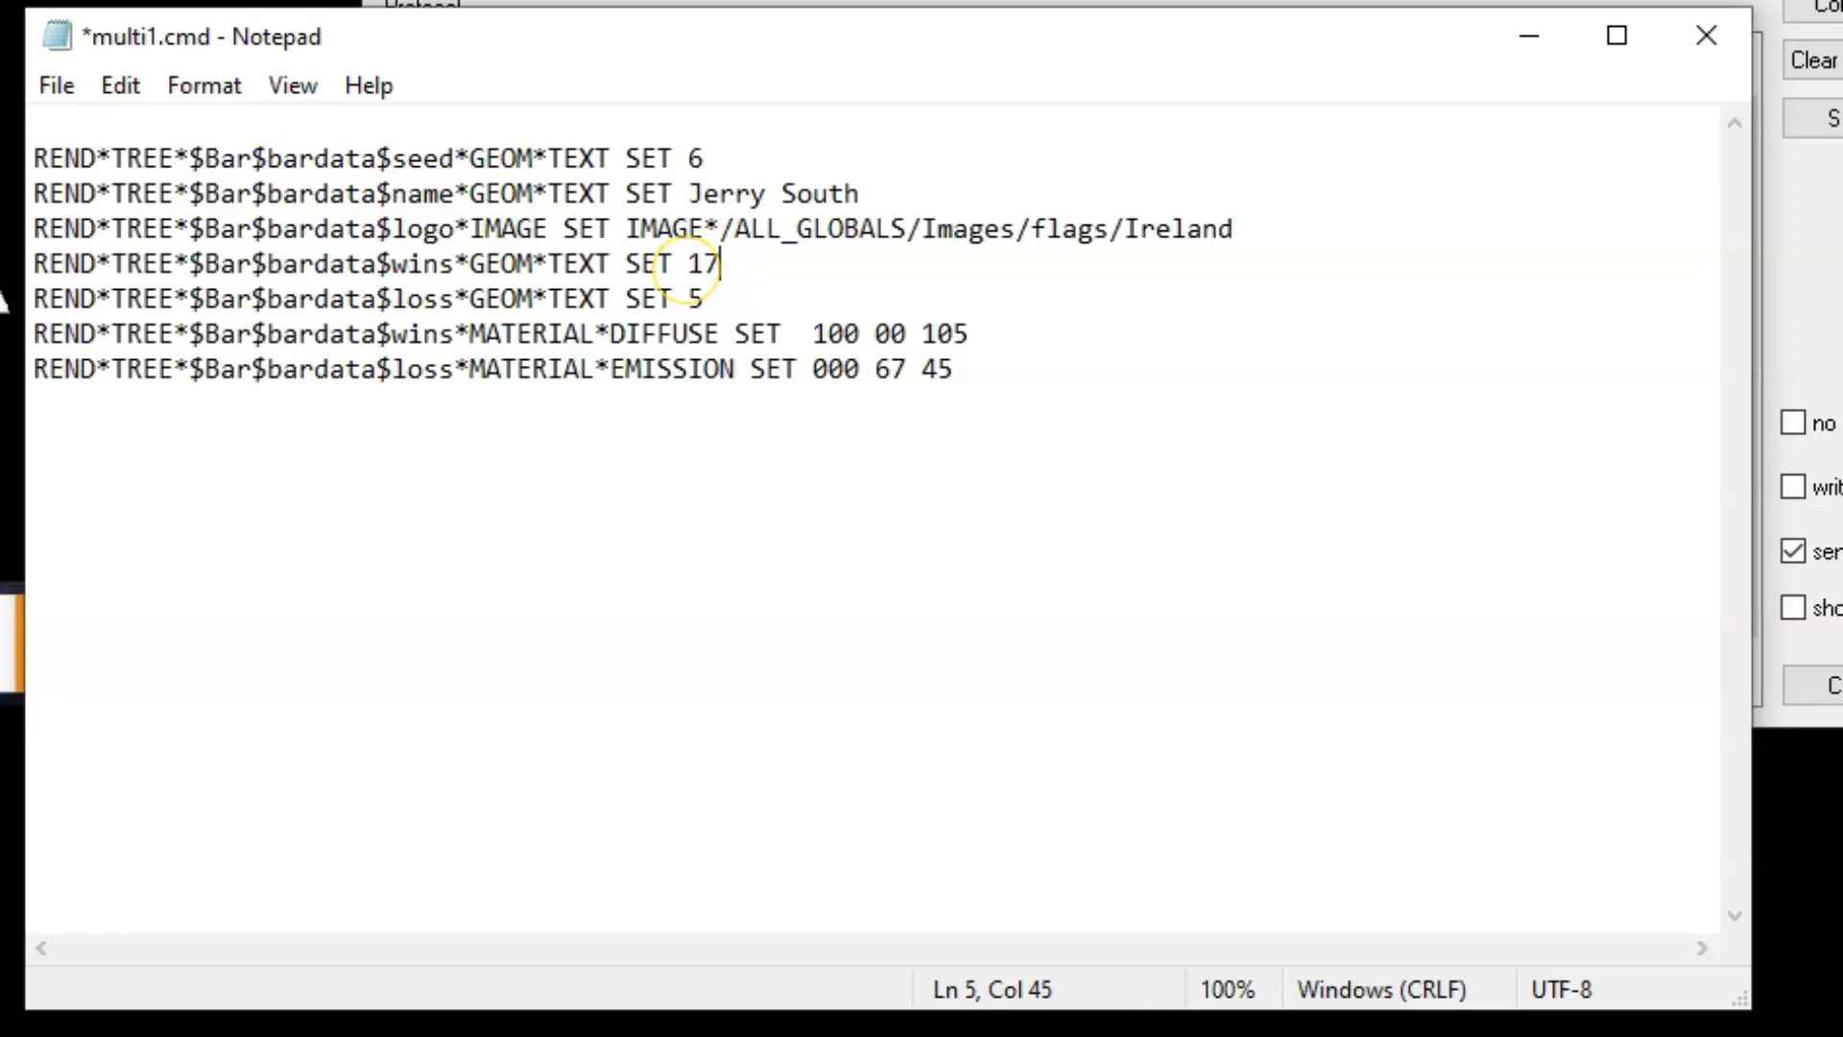
pyautogui.doubleClick(720, 298)
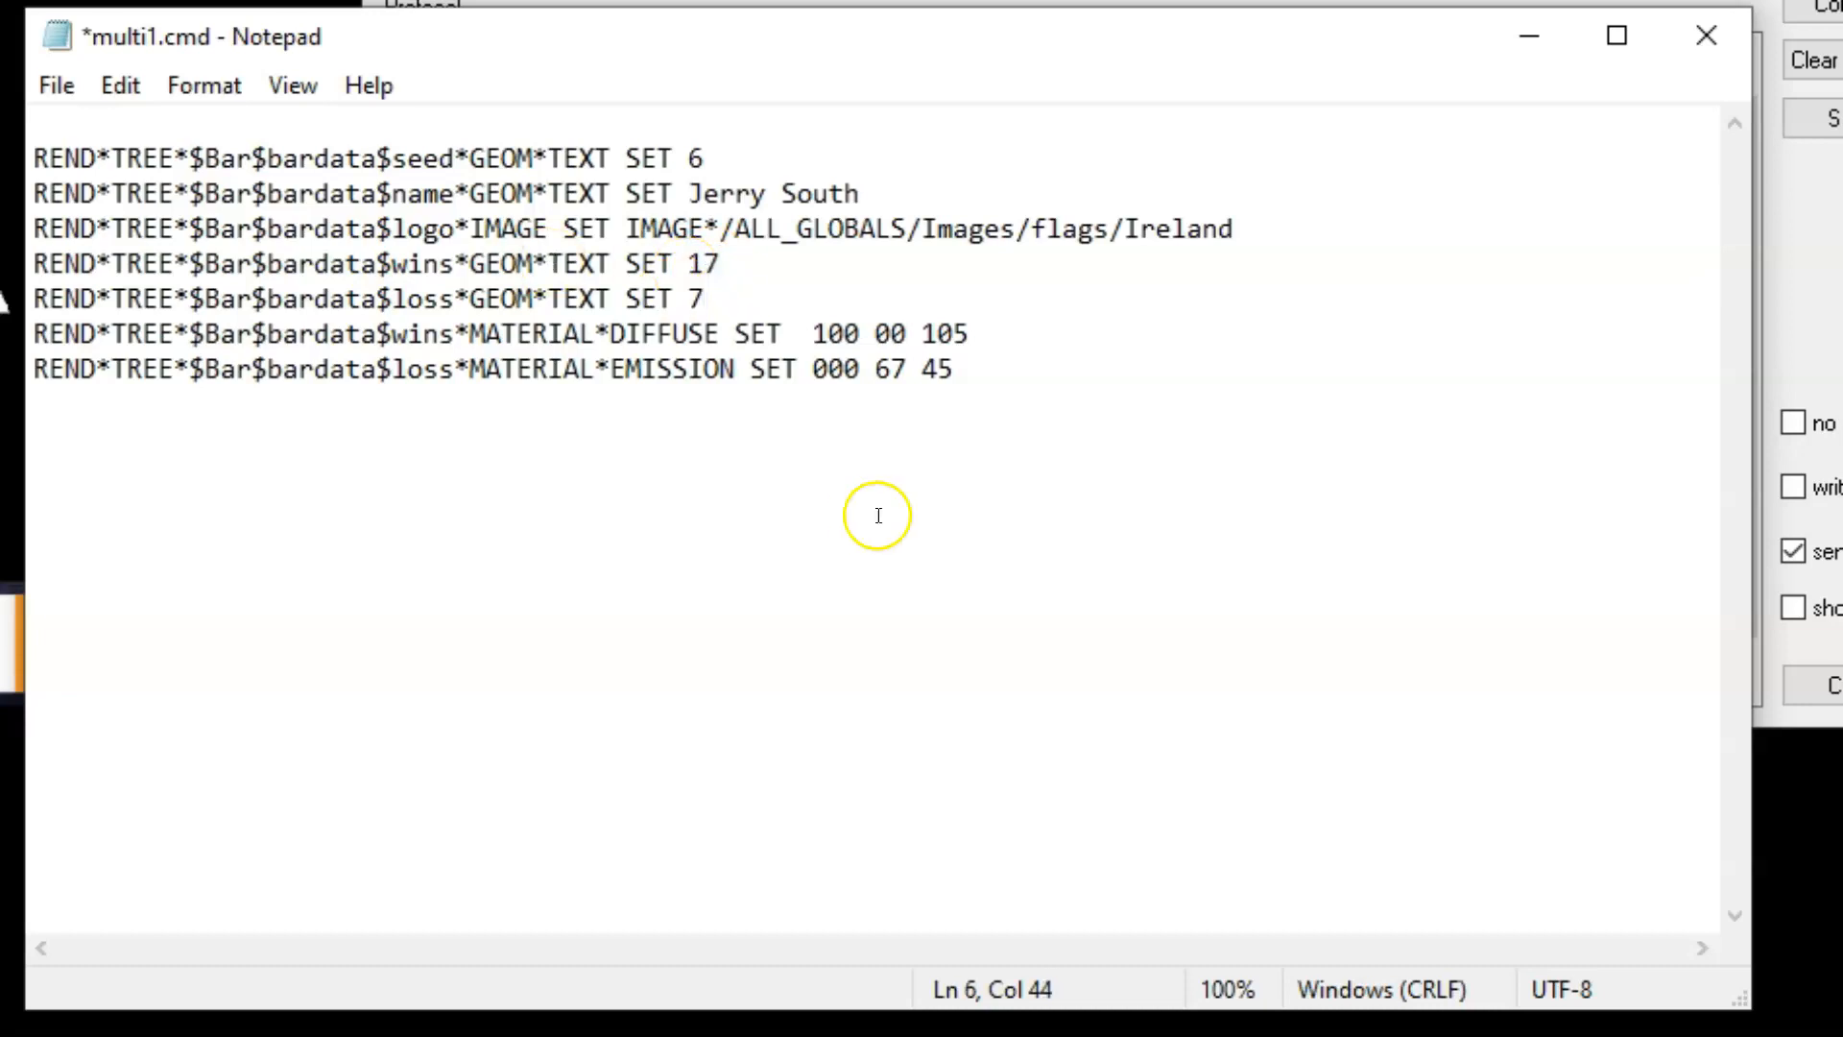
# In multi1.cmd, set the loss EMISSION values to 054 67 45 and the wins DIFFUSE values to 145 00 105
pyautogui.click(857, 371)
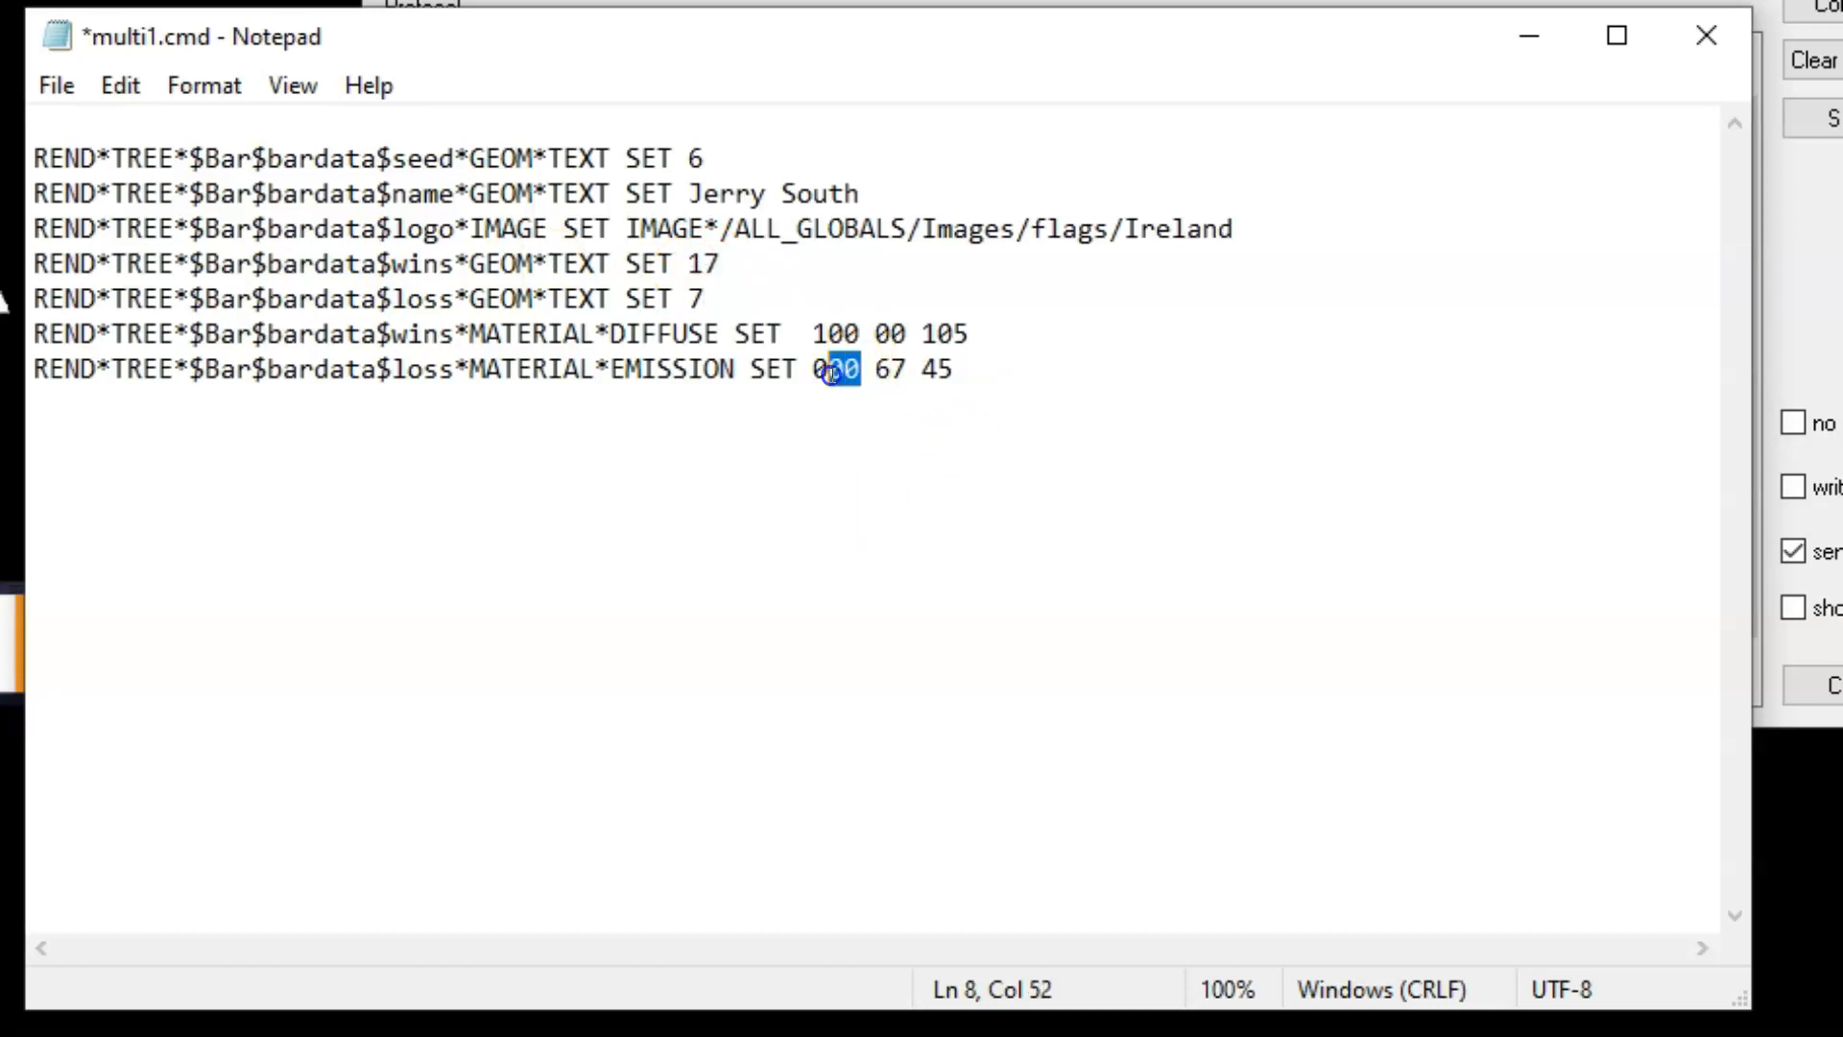
pyautogui.write('54')
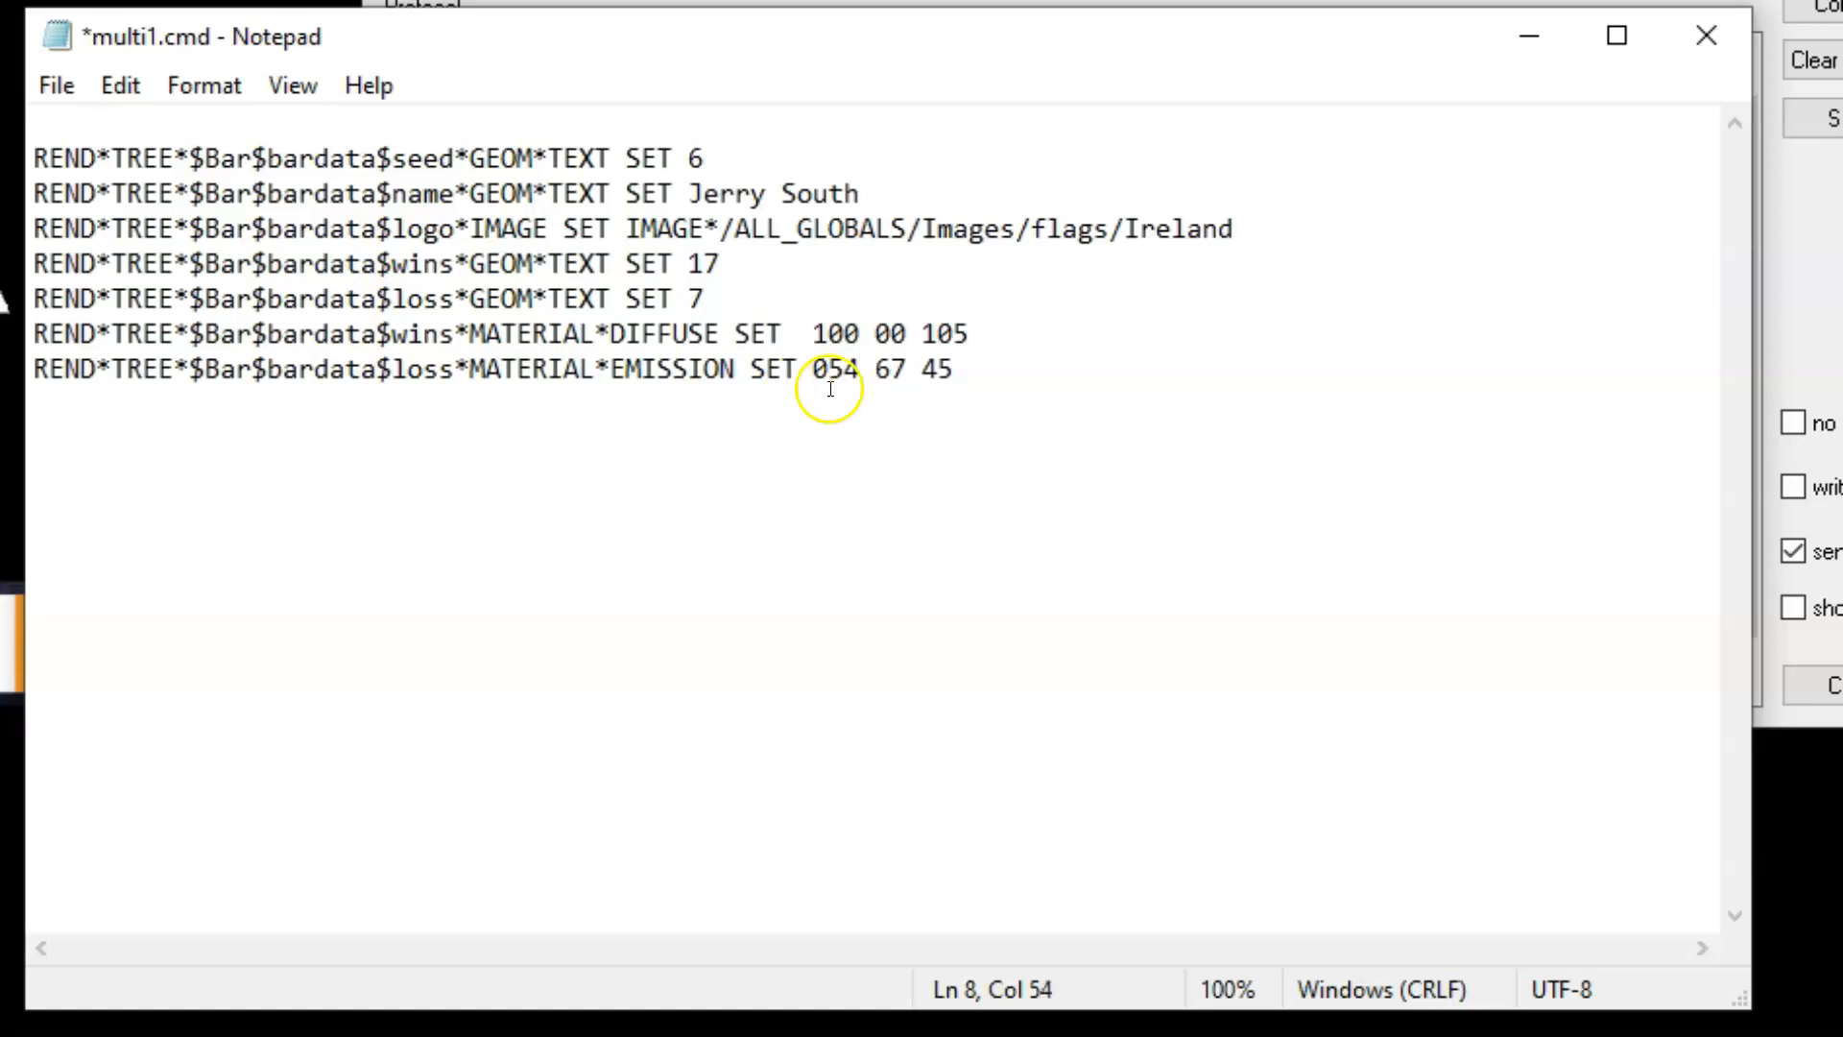
pyautogui.click(850, 336)
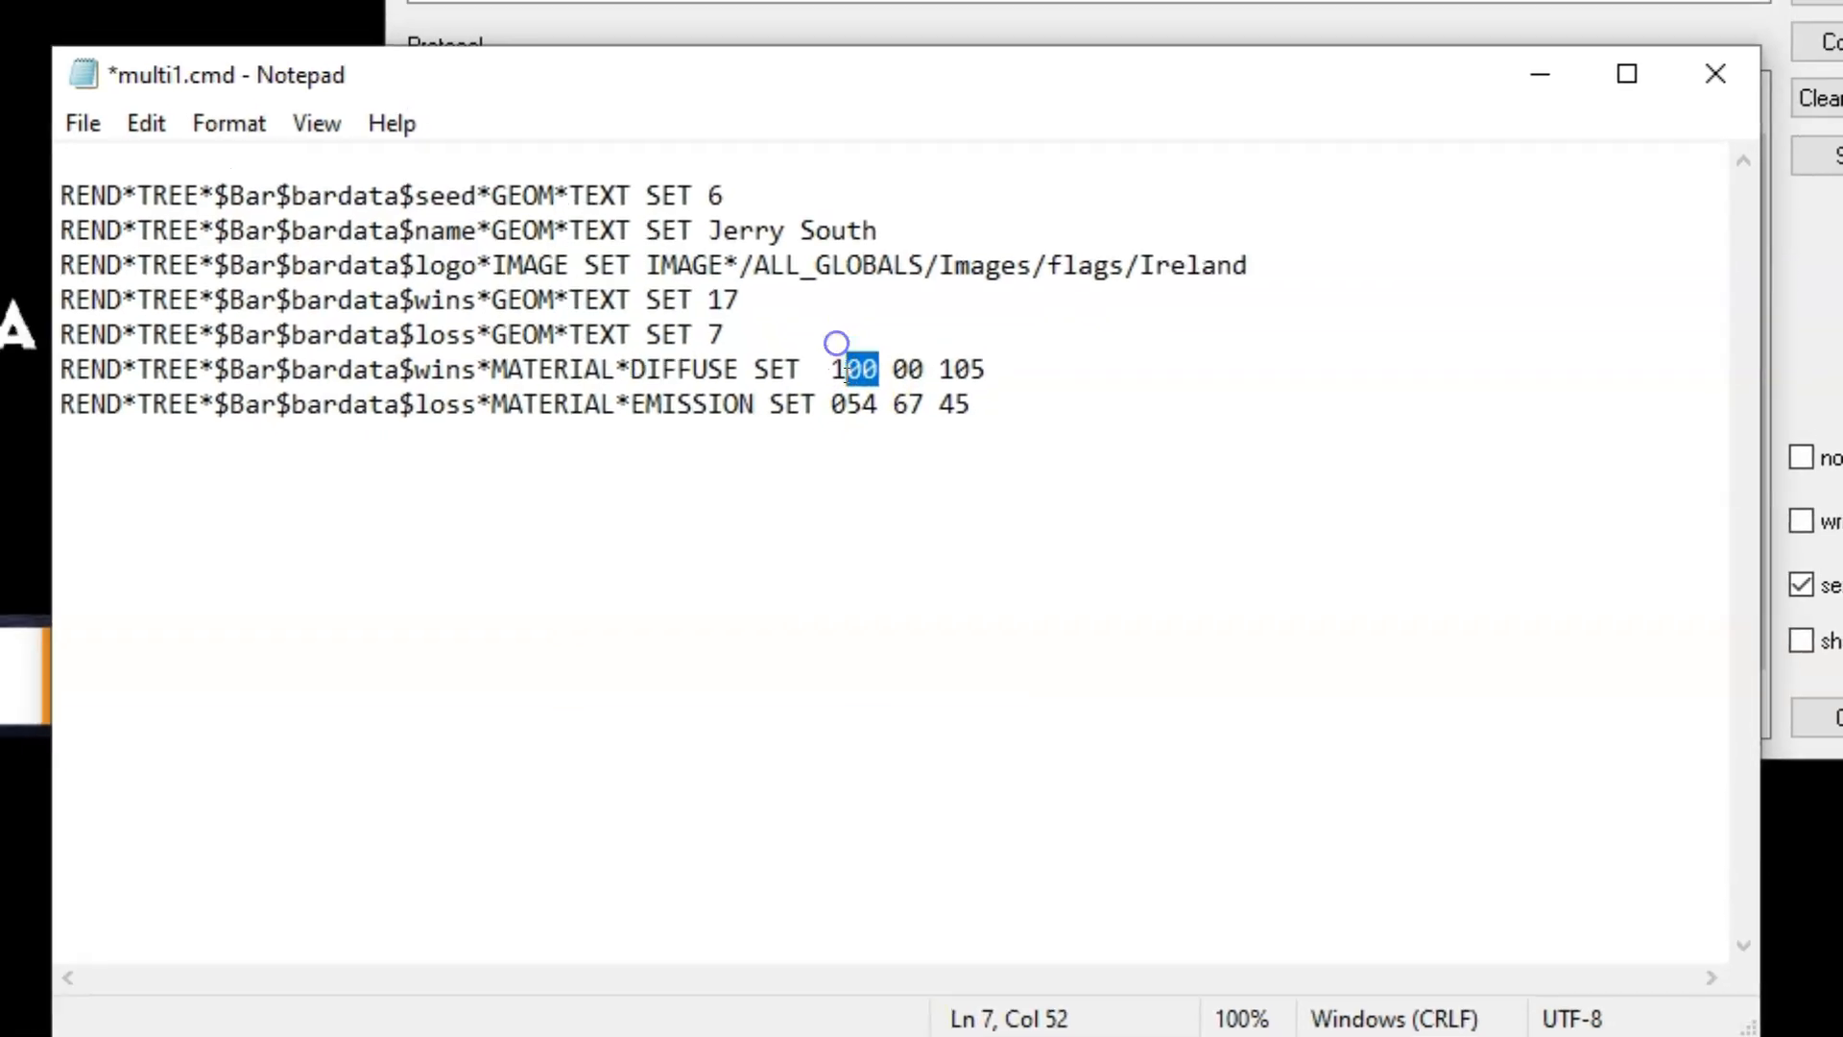
pyautogui.write('45')
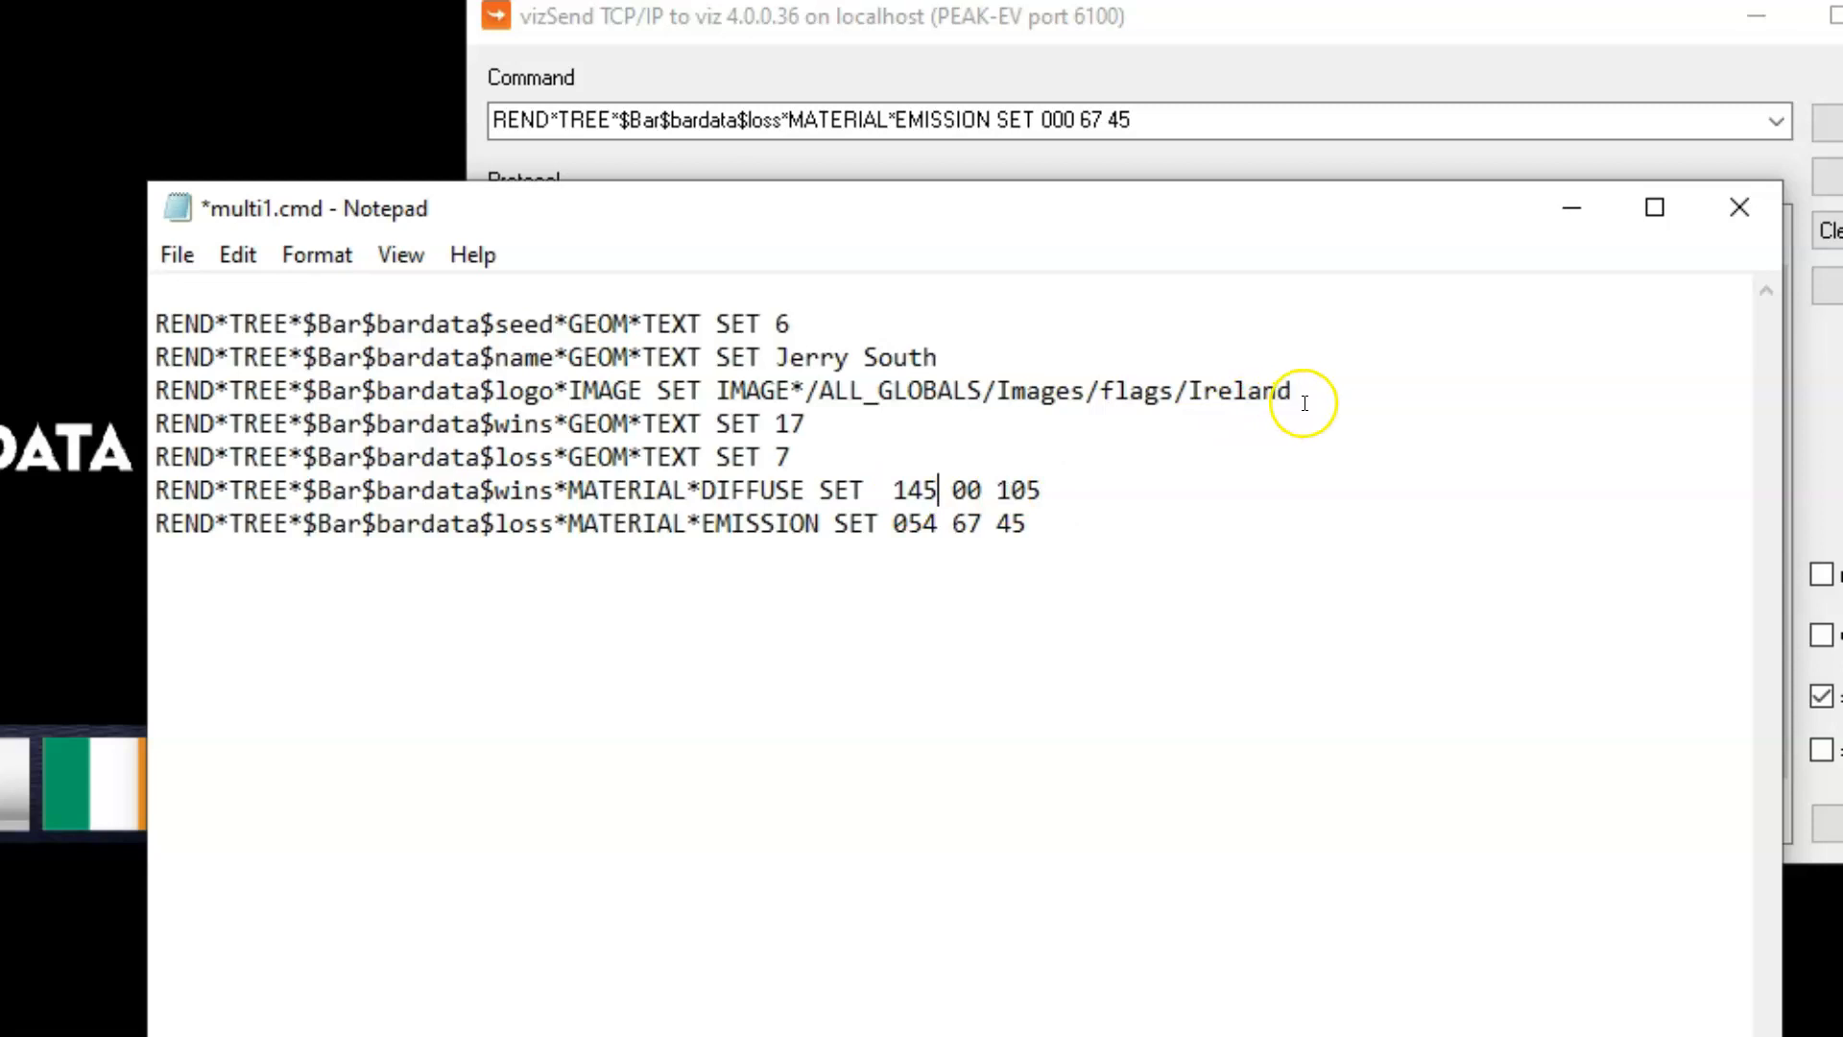
# Change the flag image in the logo line to Brazil and save the script under the same name, multi1.cmd
pyautogui.moveTo(1298, 398); pyautogui.dragTo(1190, 387)
pyautogui.write('Brazi')
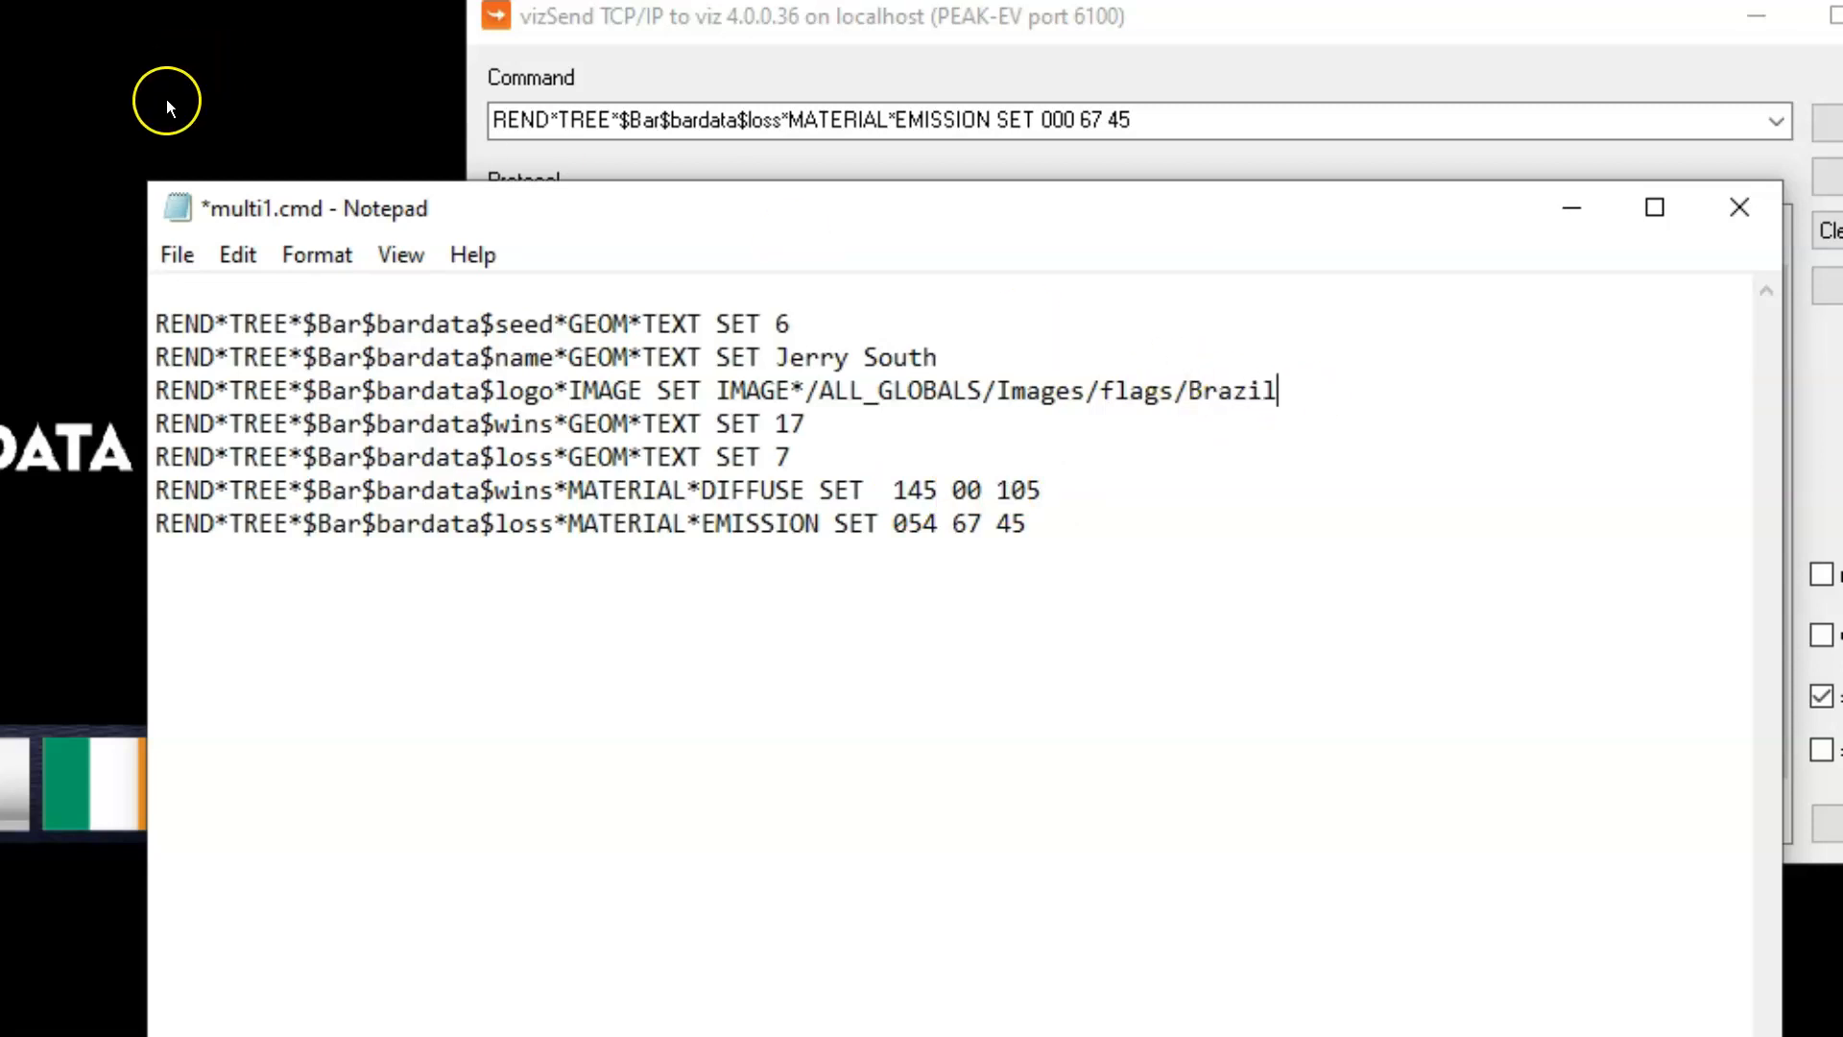
pyautogui.click(178, 254)
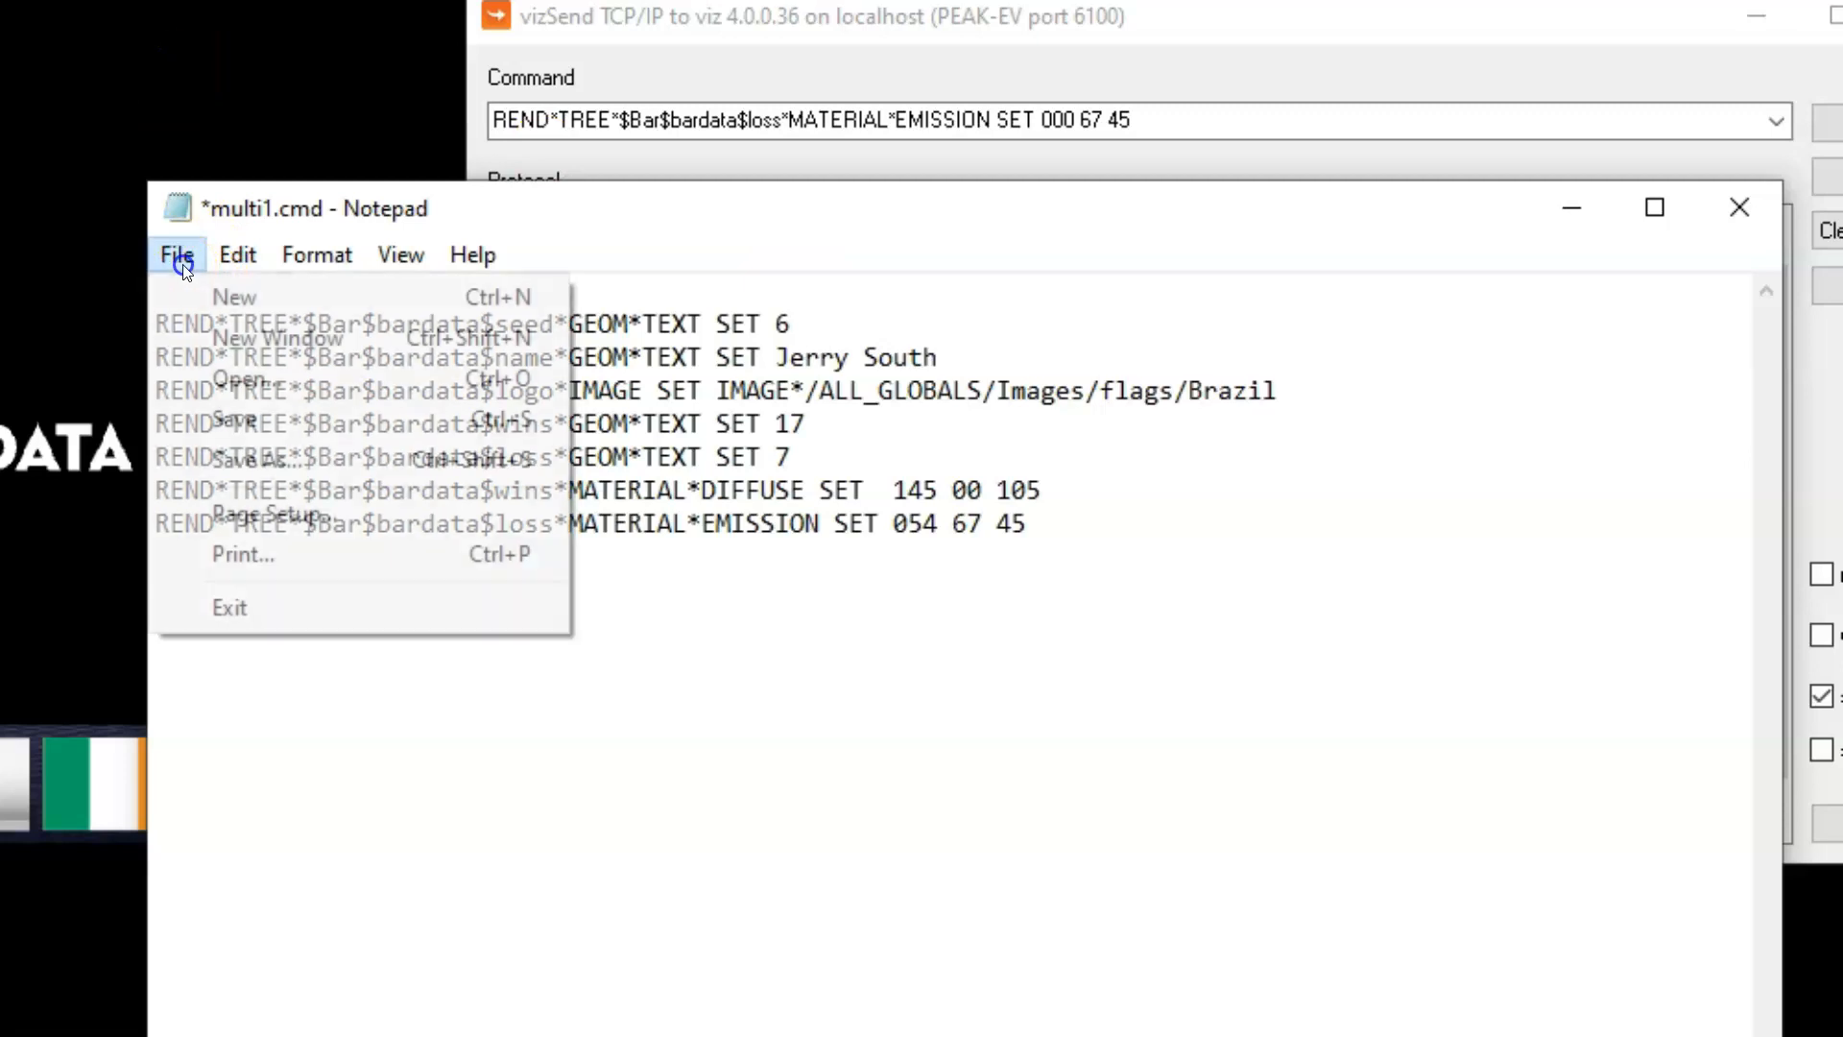
pyautogui.click(260, 451)
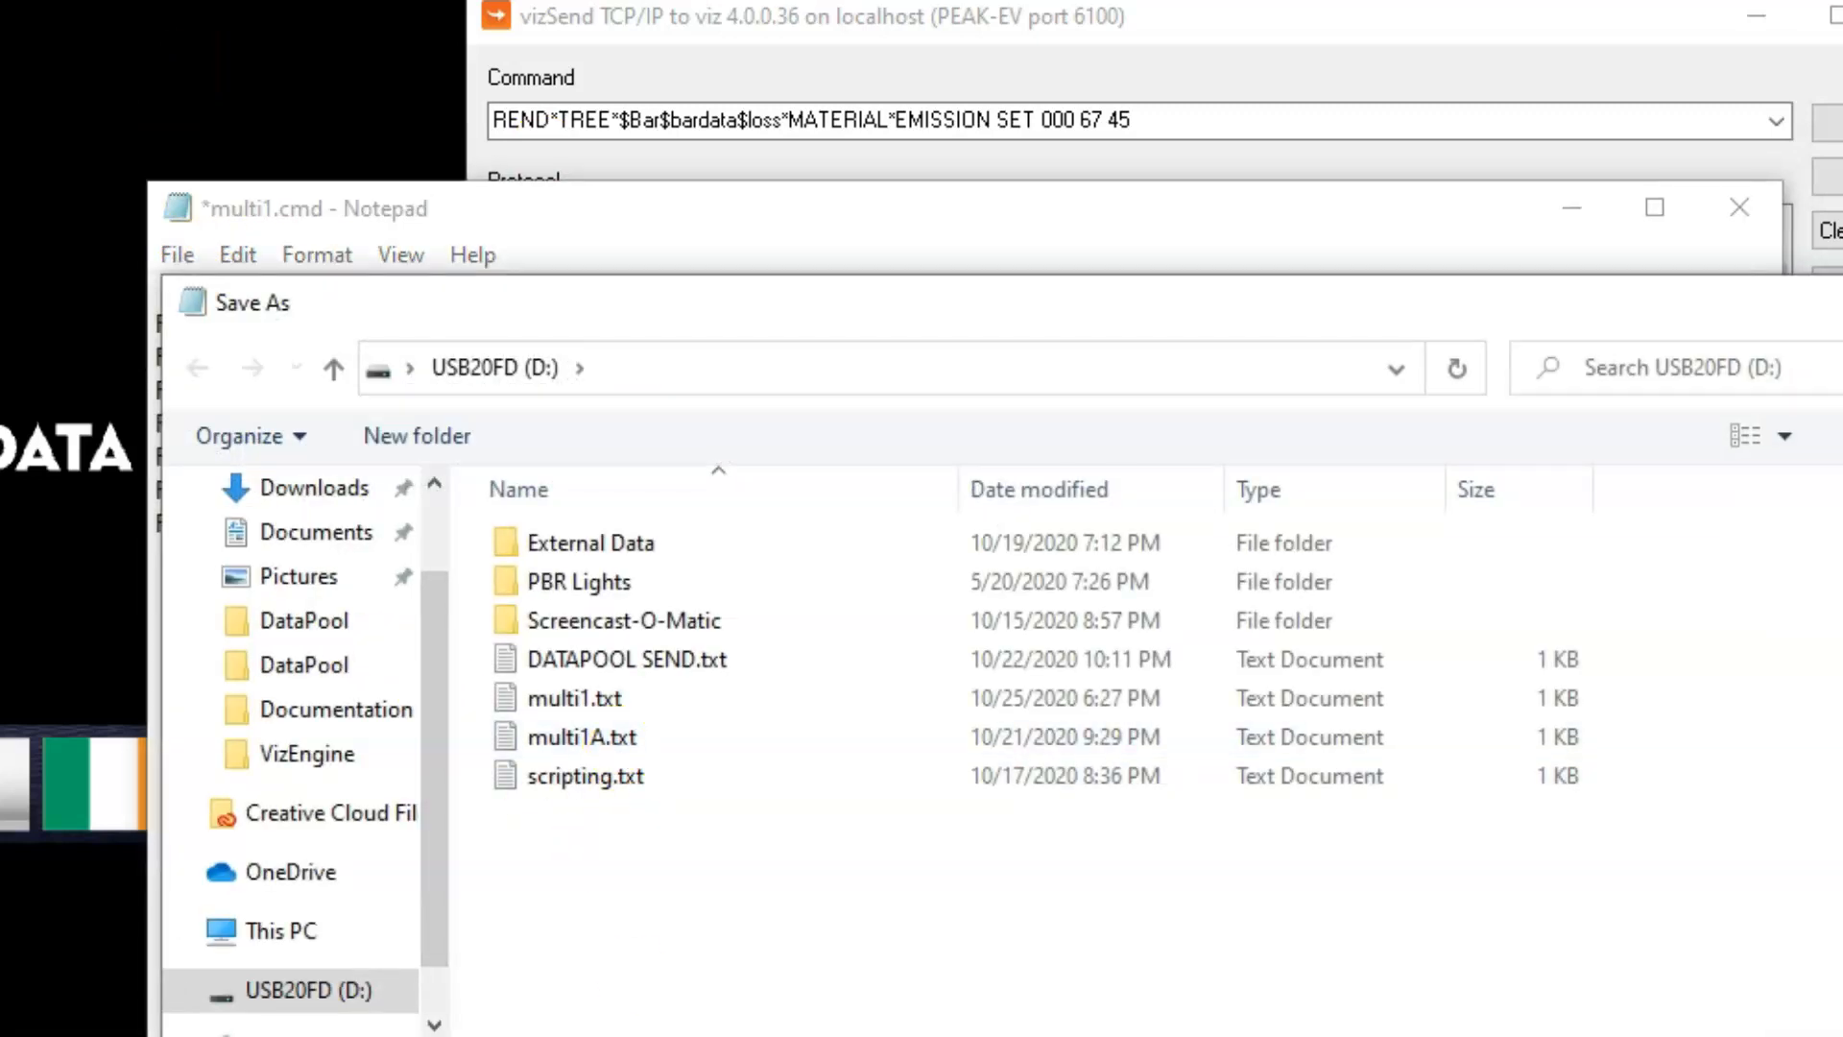
pyautogui.press('Return')
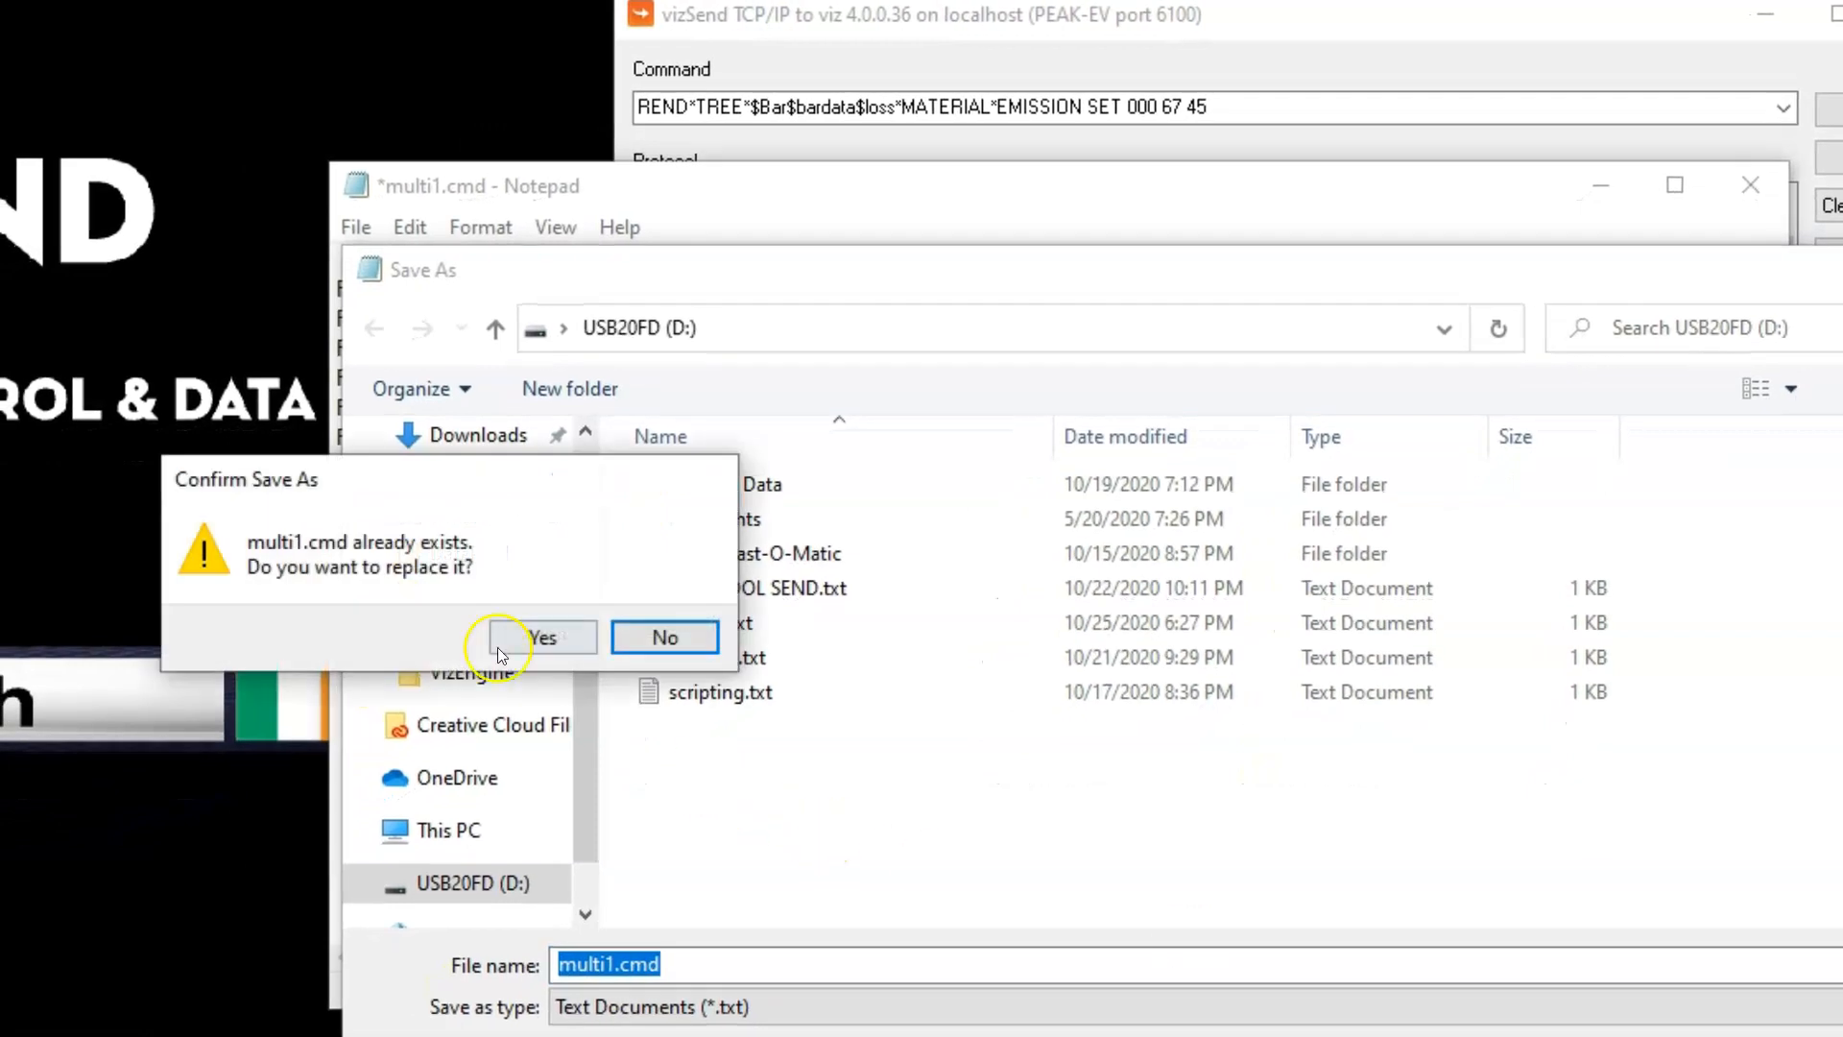
pyautogui.click(500, 649)
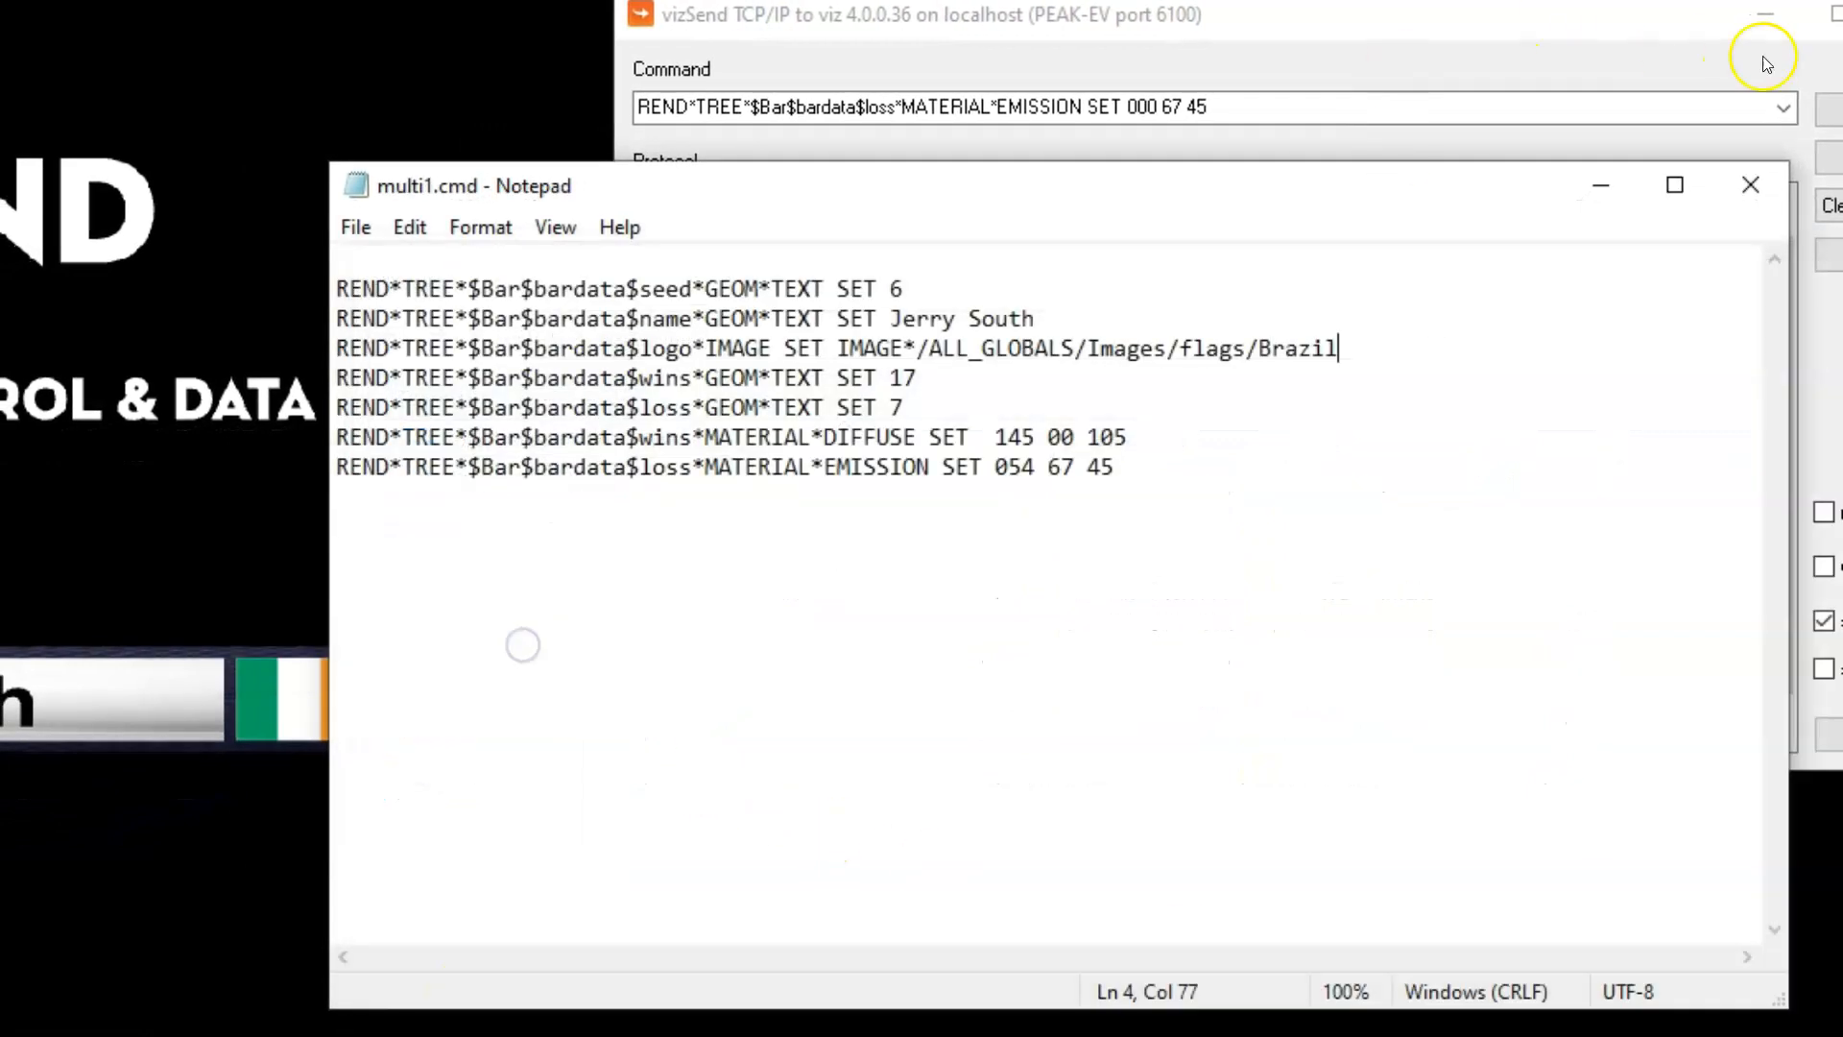
# Minimize the Notepad script, switch to Viz Send, and clear its protocol log and the old command
pyautogui.click(1603, 185)
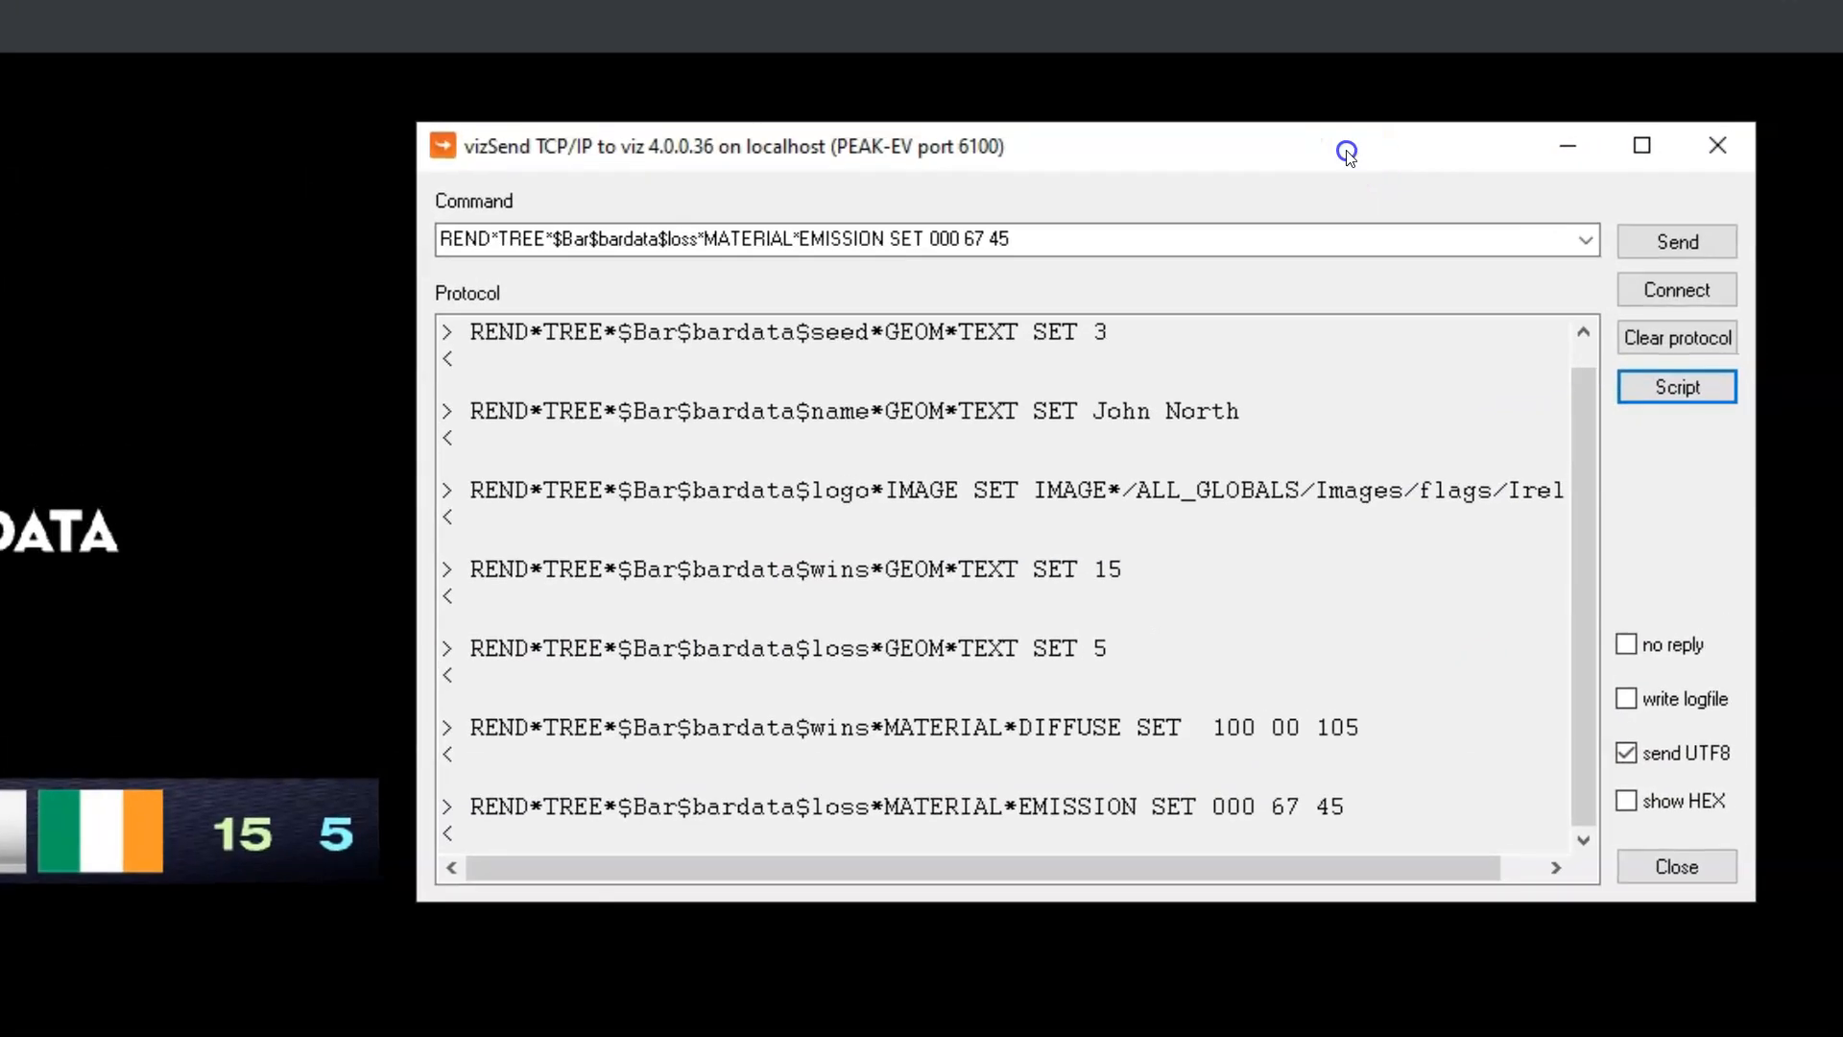
pyautogui.click(1663, 339)
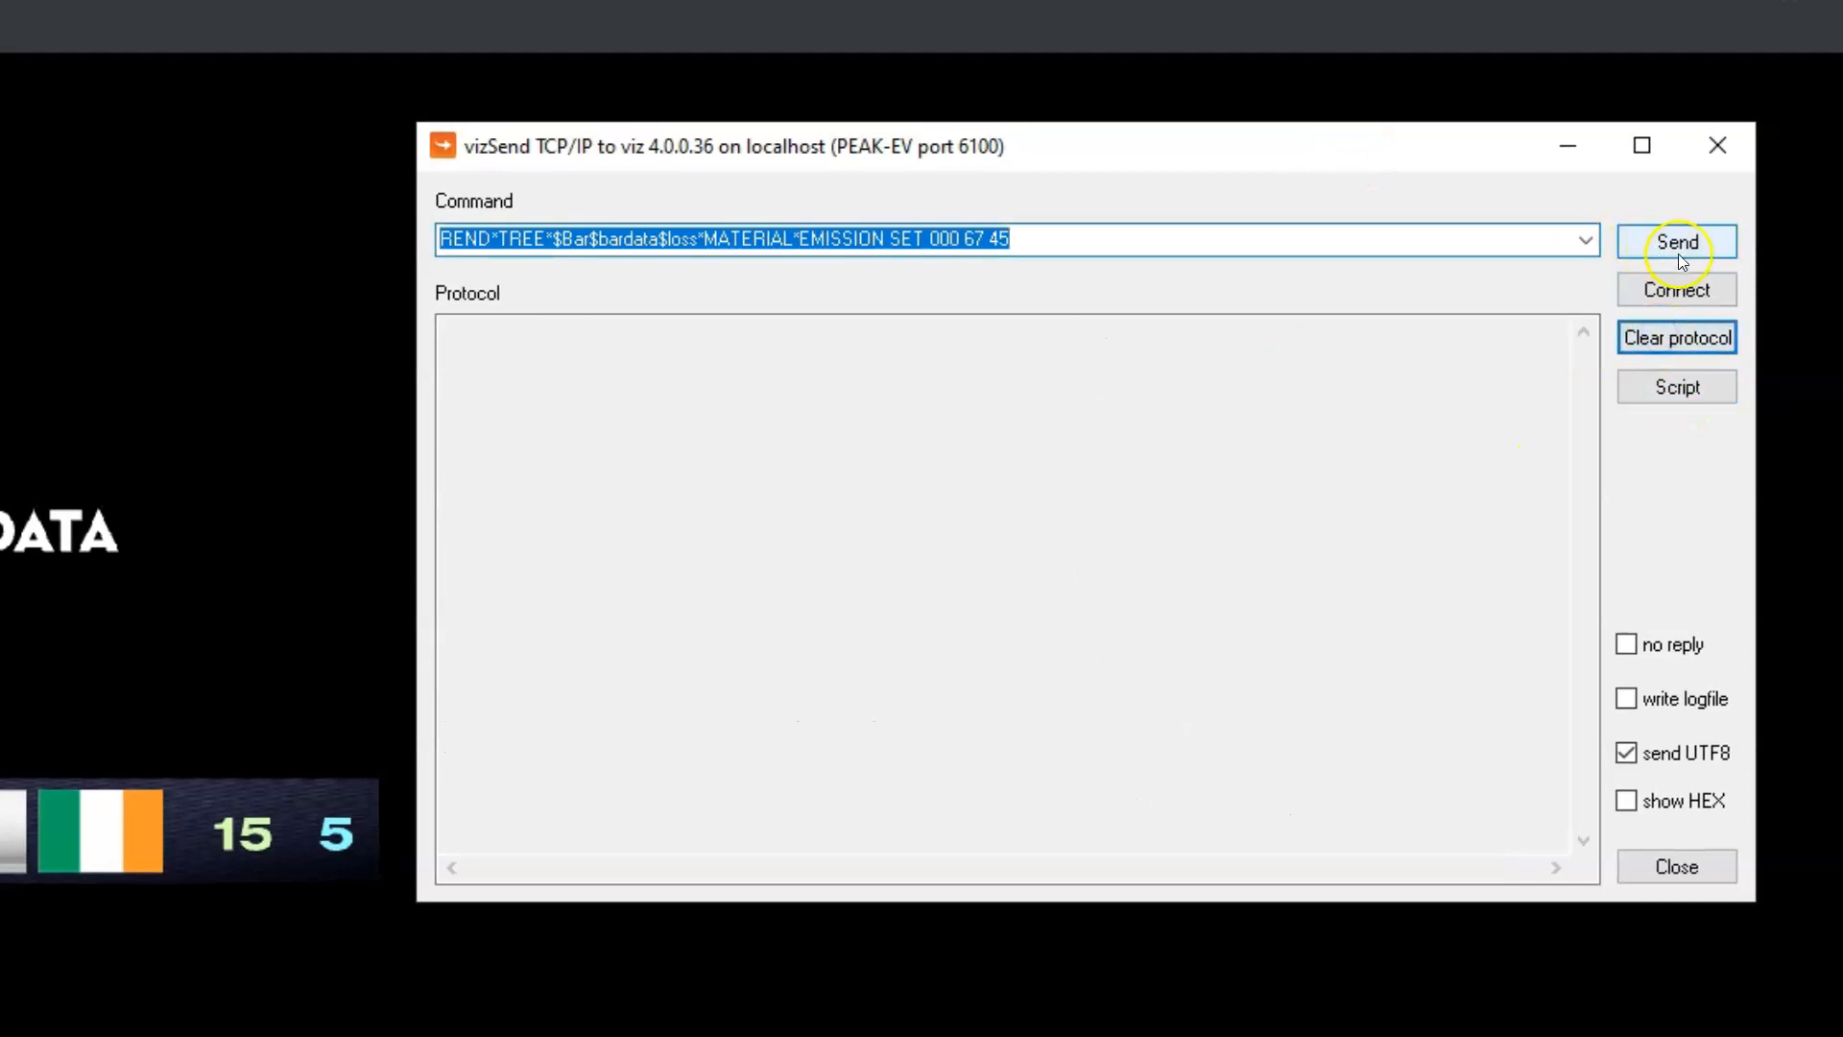
pyautogui.press('Delete')
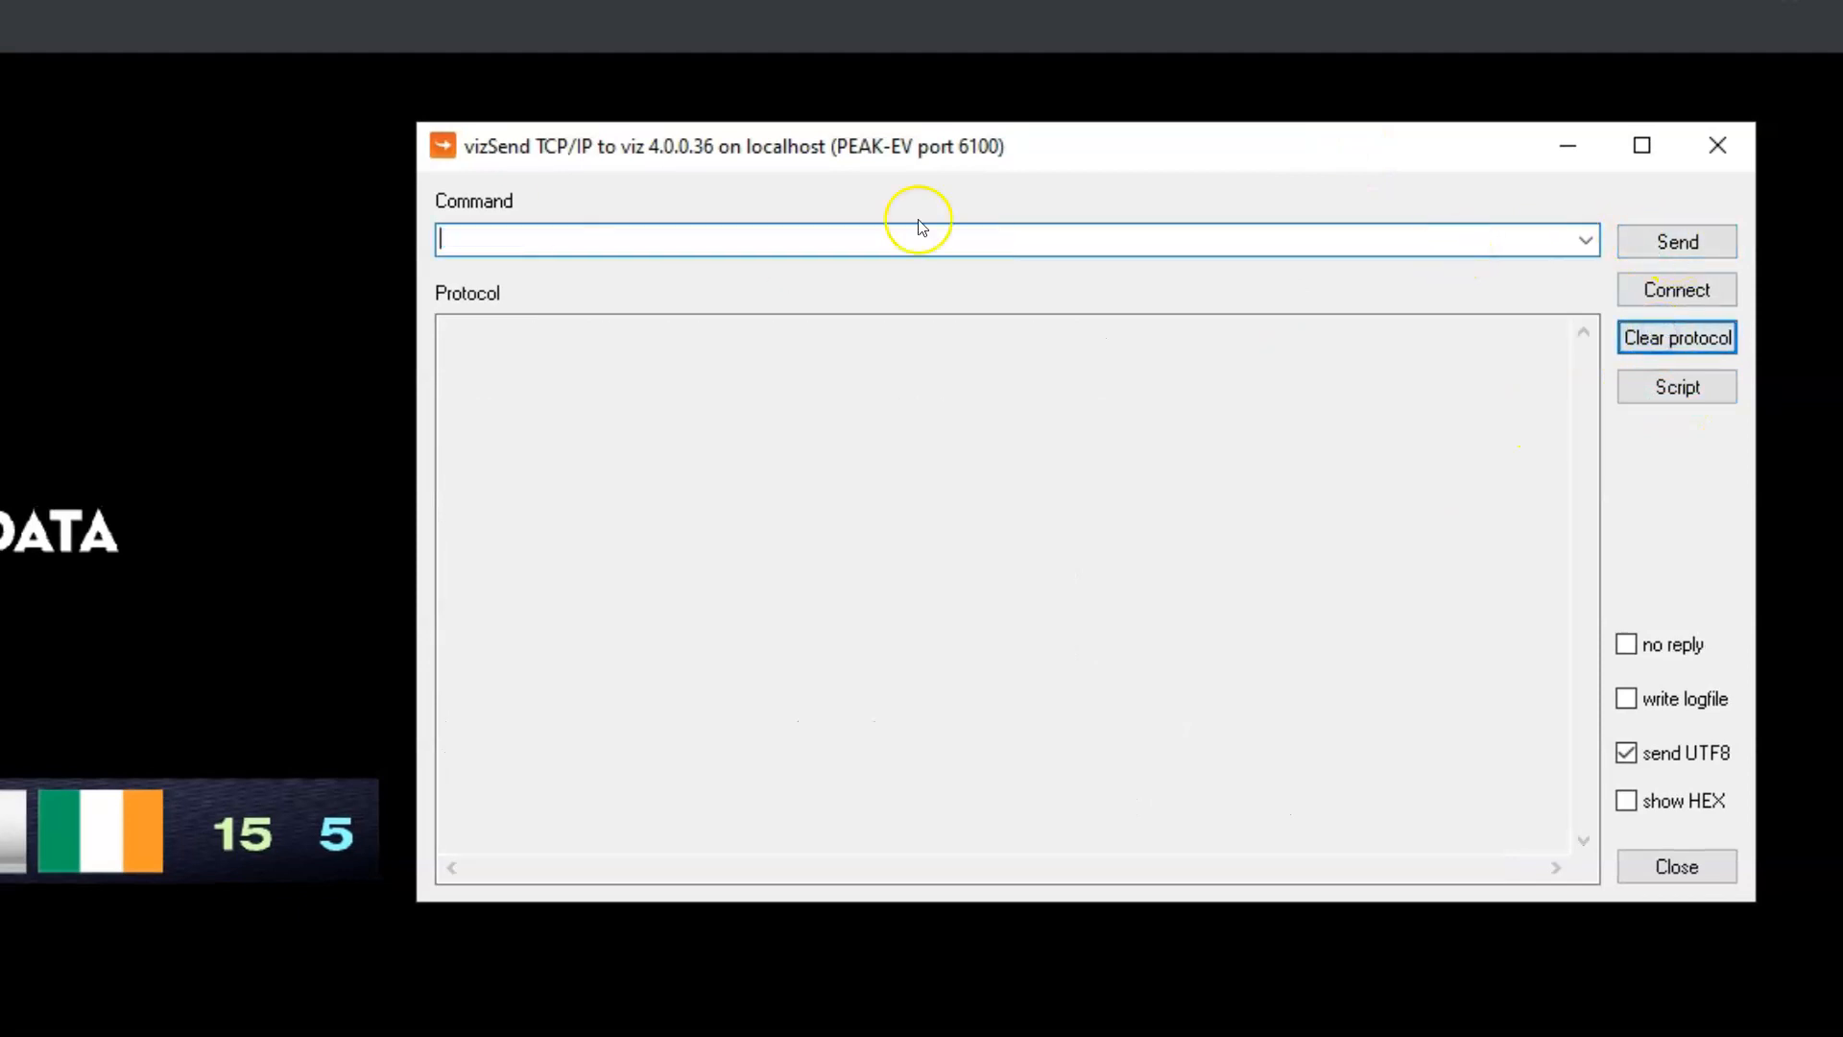
# Run the edited multi1.cmd script from the USB20FD (D:) drive to update the bar in the scene
pyautogui.click(1650, 386)
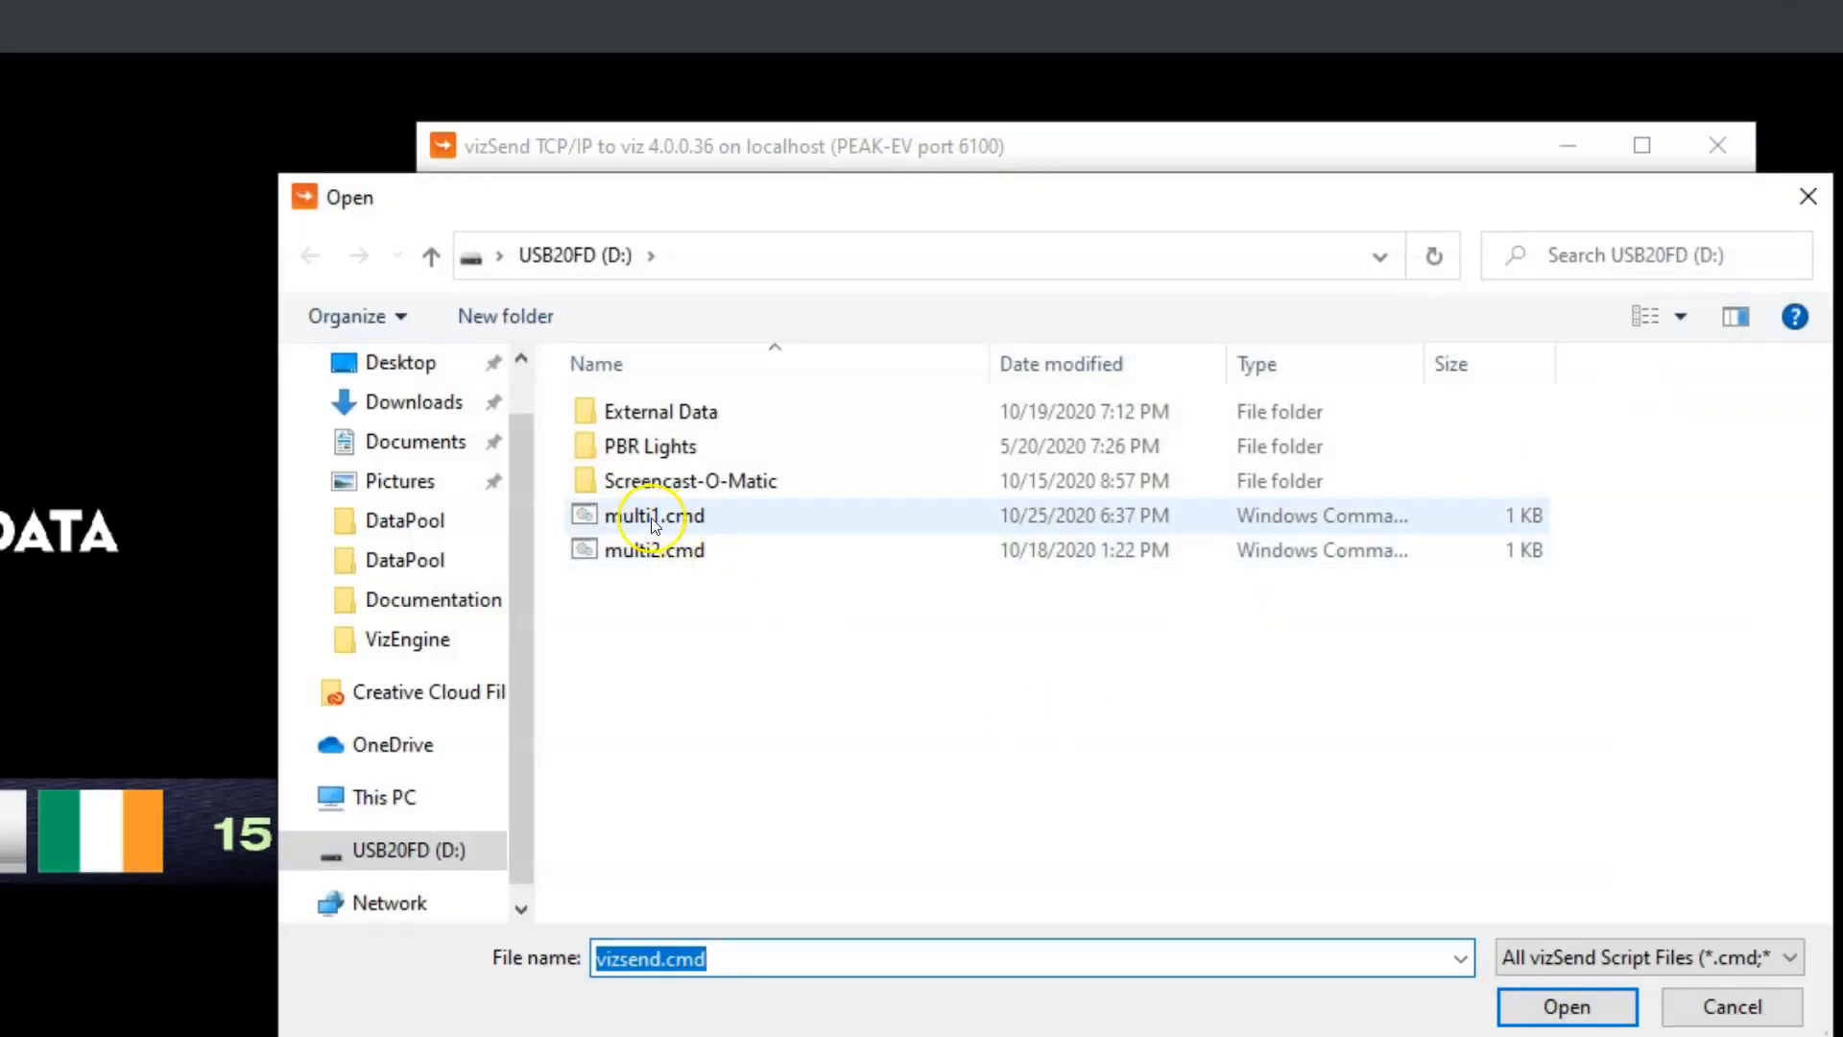
pyautogui.click(652, 516)
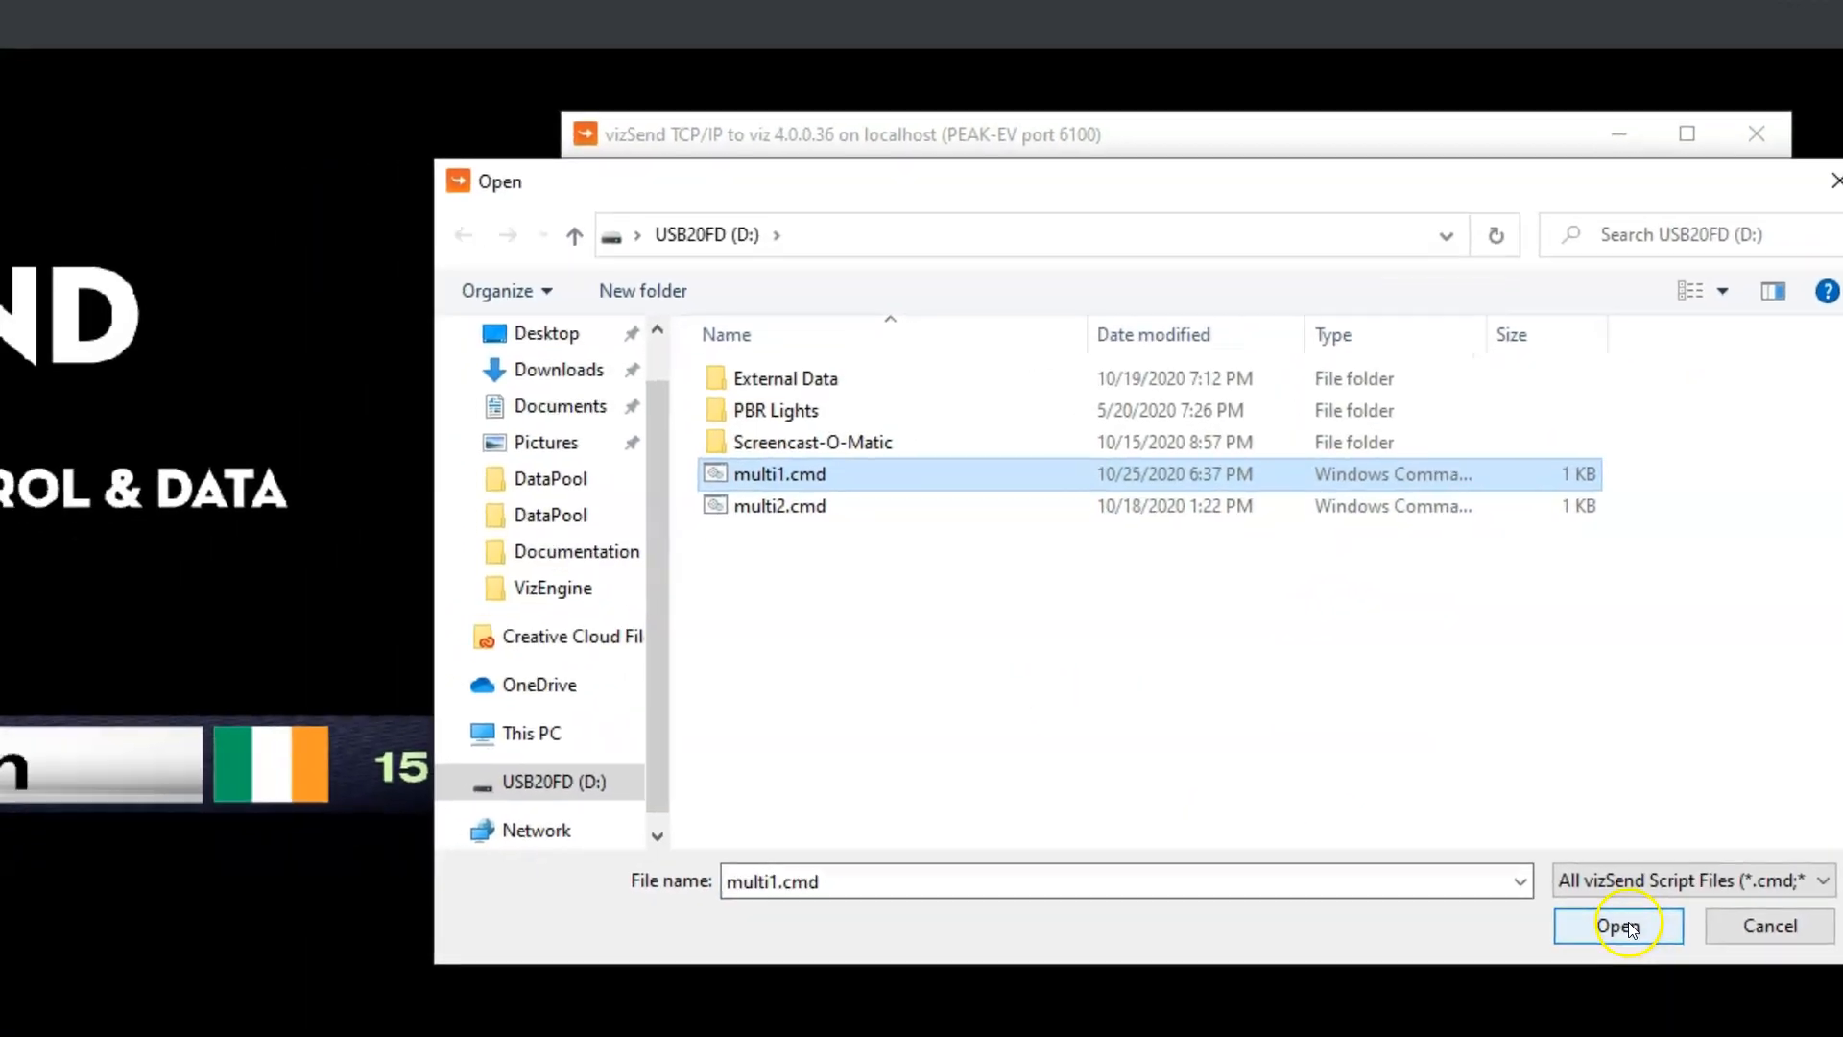
pyautogui.click(1567, 1006)
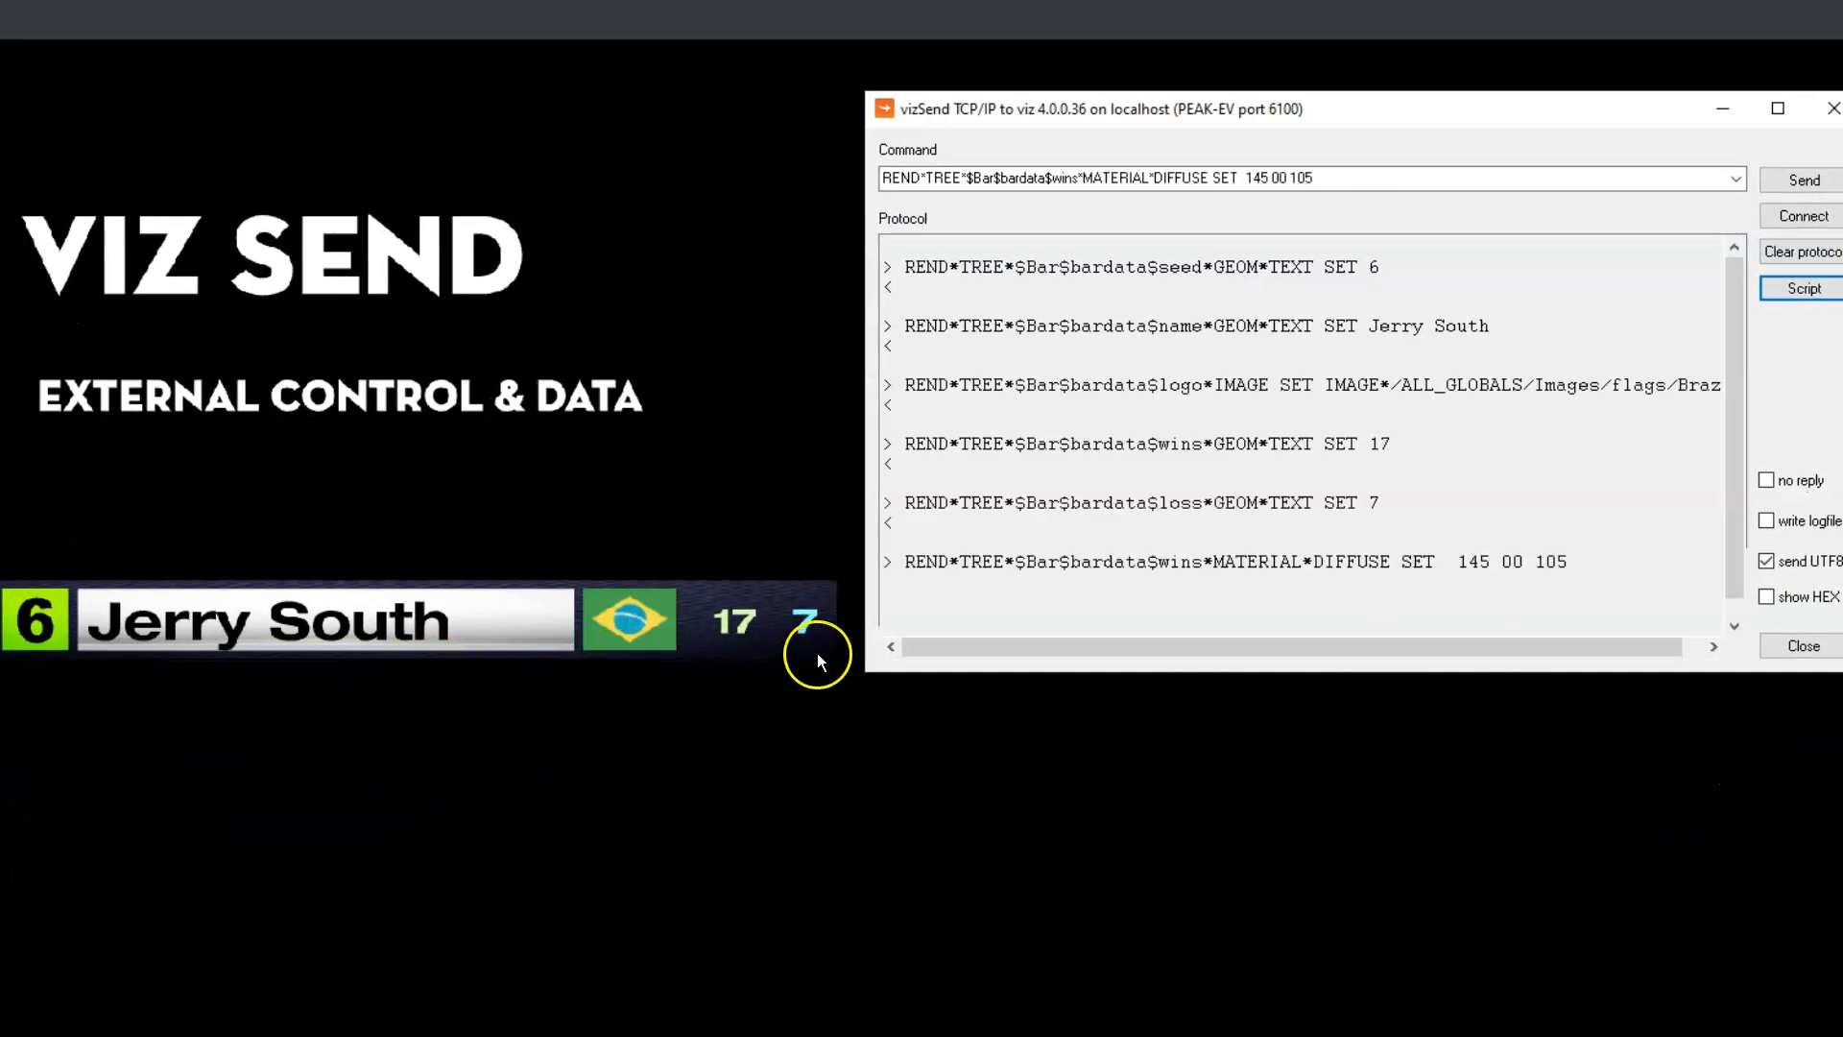